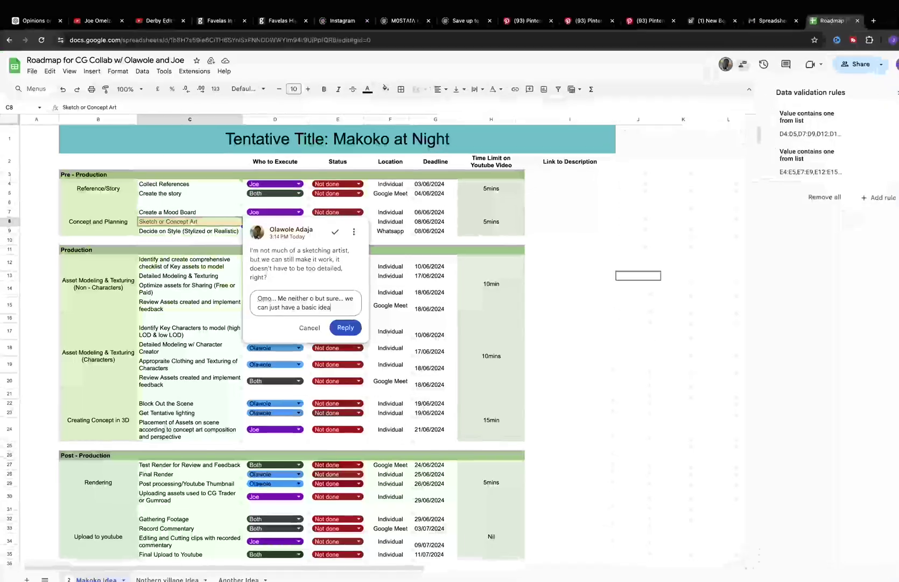
Extend the reply about concept art with "or do some photobashing in photoshop" and replace the ellipsis after "sure" with a comma.
type("or do some photobashing in photoshop")
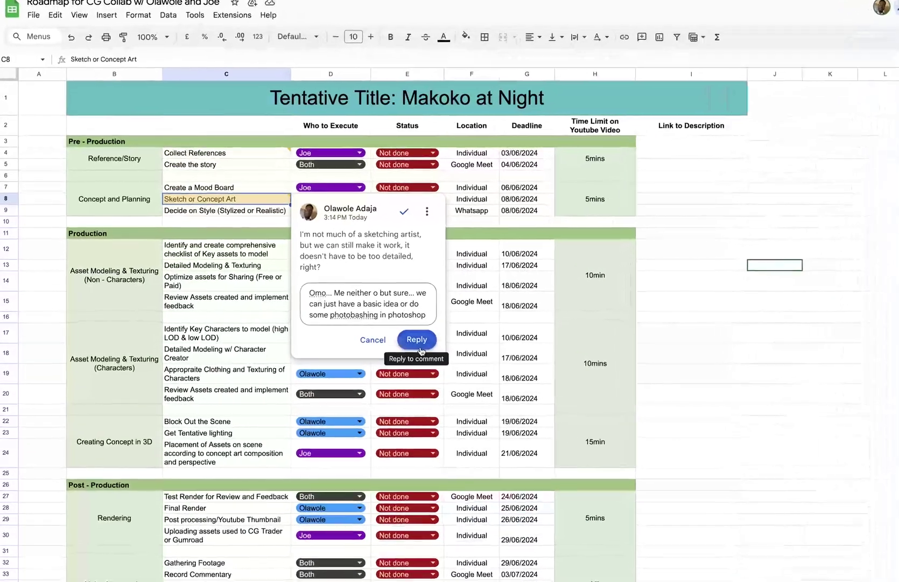
left_click(400, 293)
key("BackSpace")
key("BackSpace")
key("BackSpace")
type(",")
Append ". Doesnt have to be overly detailed" to the Sketch or Concept Art comment reply and post it.
left_click(411, 315)
type(". Doesnt have to be overly detailed")
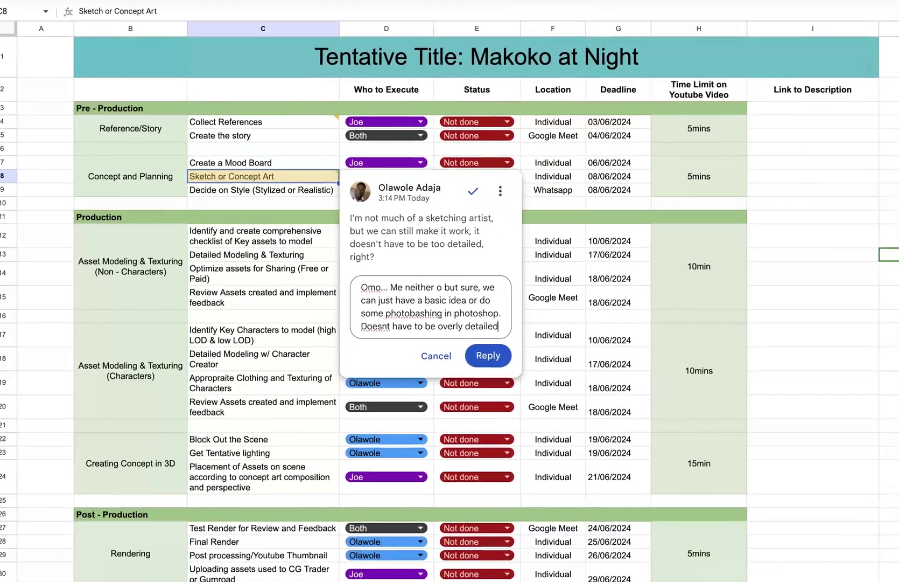
key("ctrl+Return")
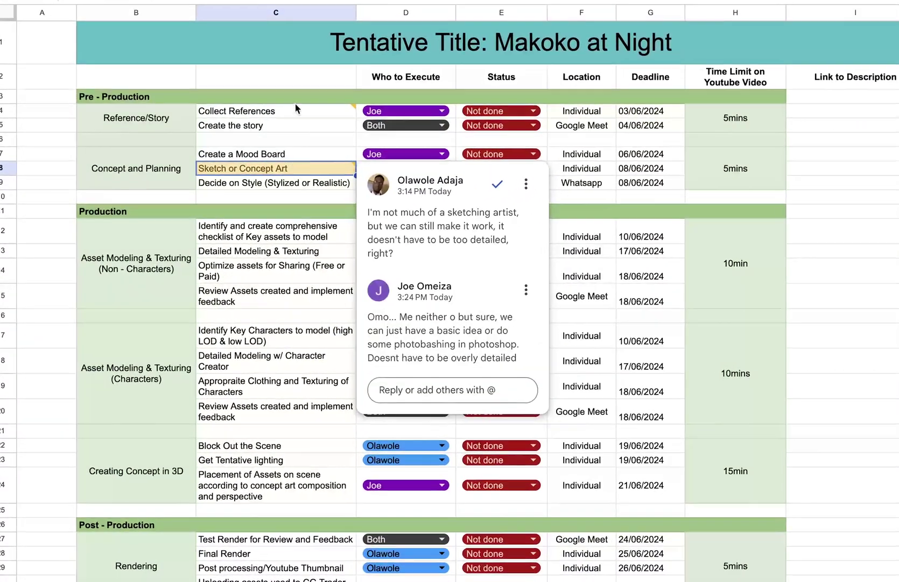
left_click(295, 104)
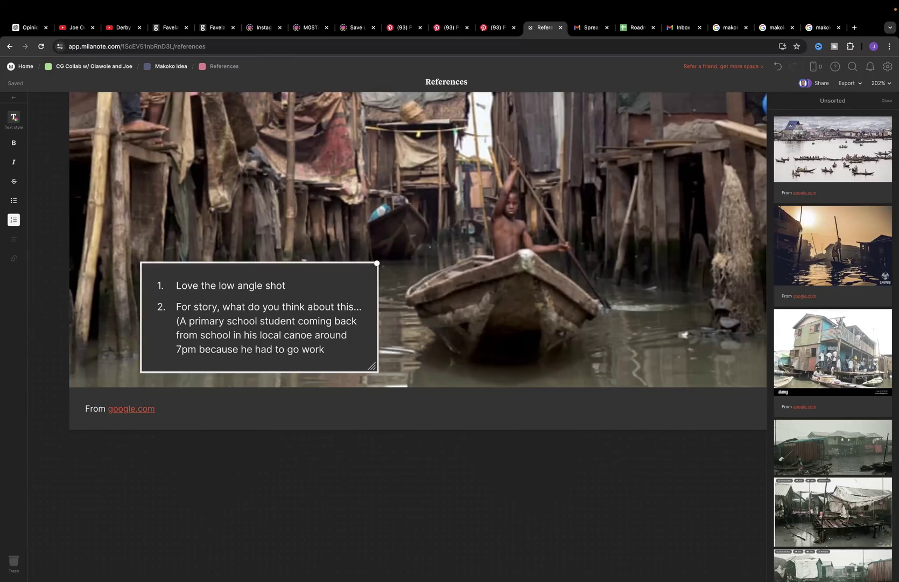
Continue the story point in the note: the student works as a mechanic after classes to afford a meal, with boat repairer as a possibly better occupation.
type("as a mechanic right after classes")
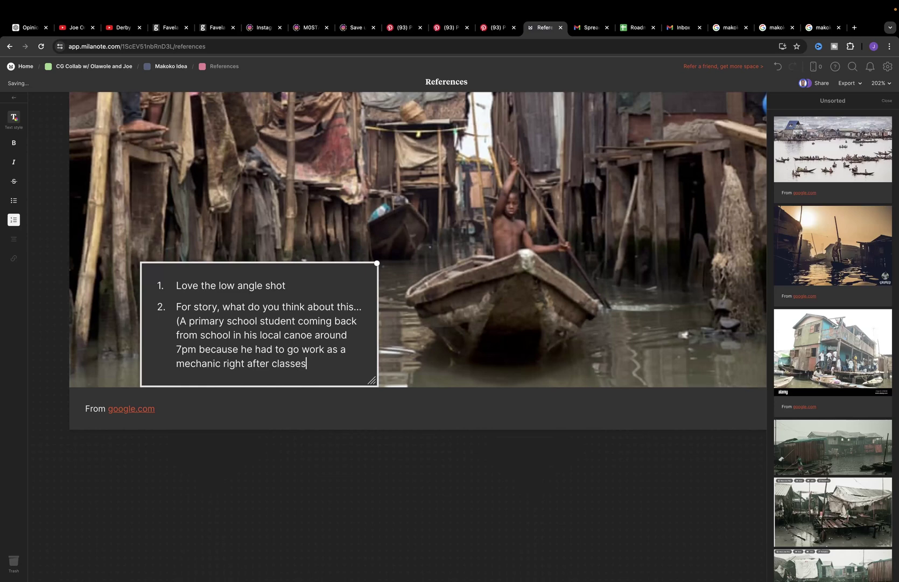
type(" just to be, so he will be able to afford a meal that evening. So in ord")
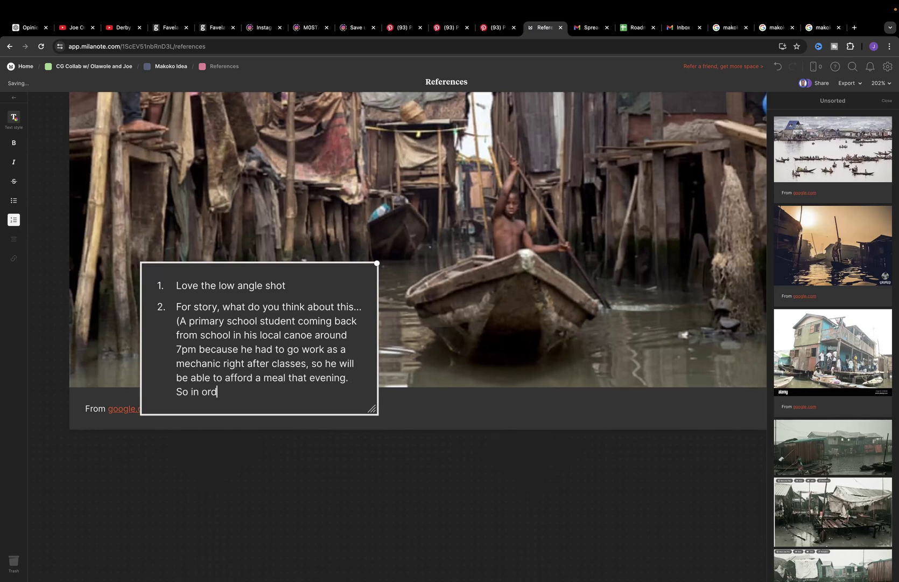
type("er to sustain as a primary school student, he combines Schooling with ")
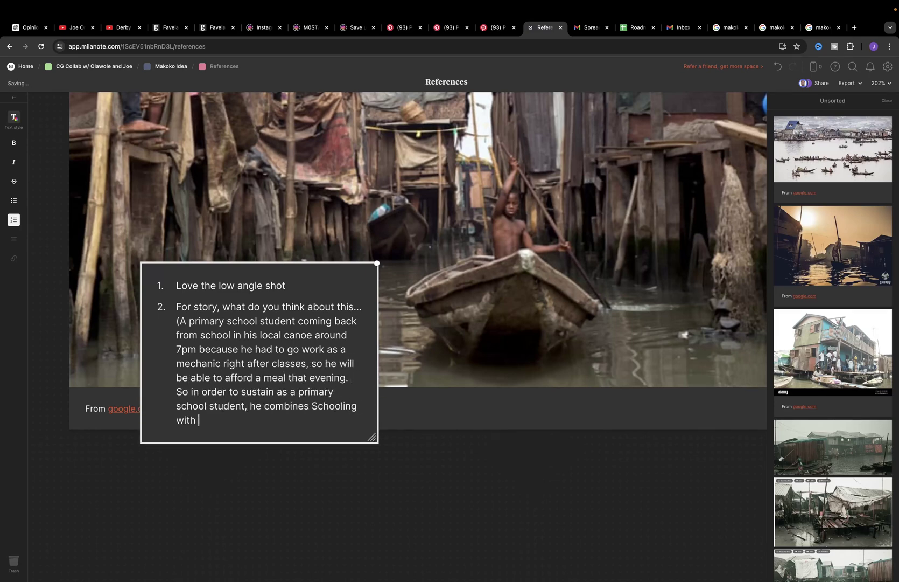
type("working as a boat repar")
type("rer (maybe this occupation is a better idea")
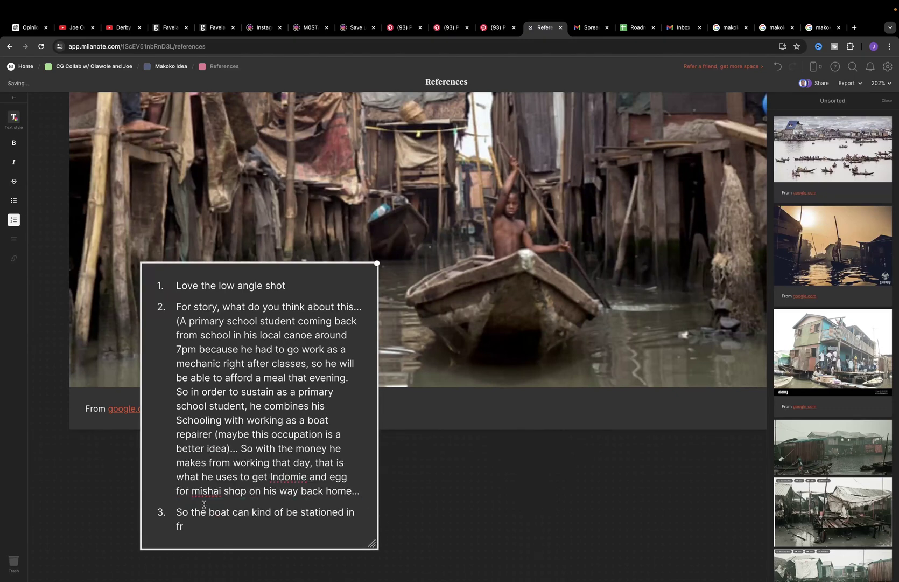
Finish the third point with the boy waiting at the mishai shop as the still shot, and begin a fourth with "I think to enhance the story".
type("ont of the mishai shop as the boy wait for his order and thats the still shot right there")
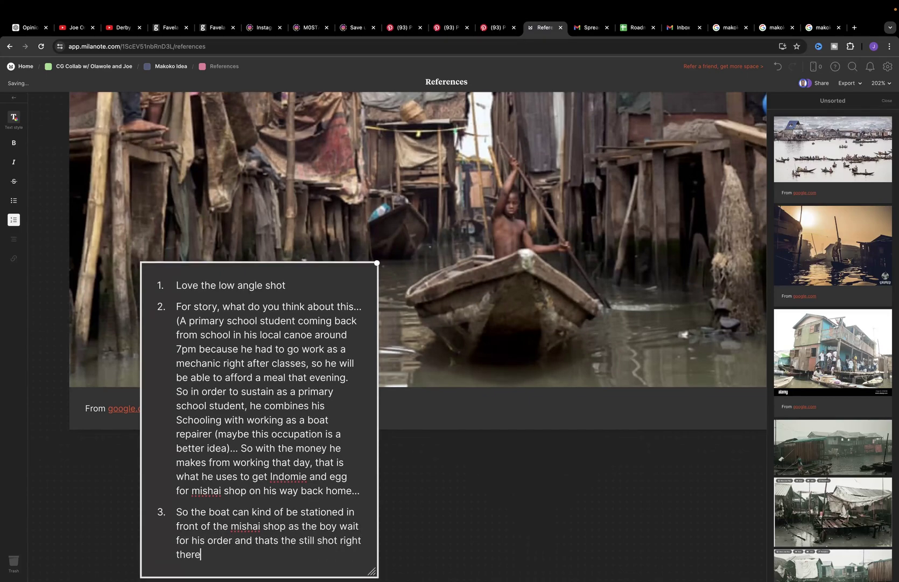
key("Return")
type("I think to enhance the story w")
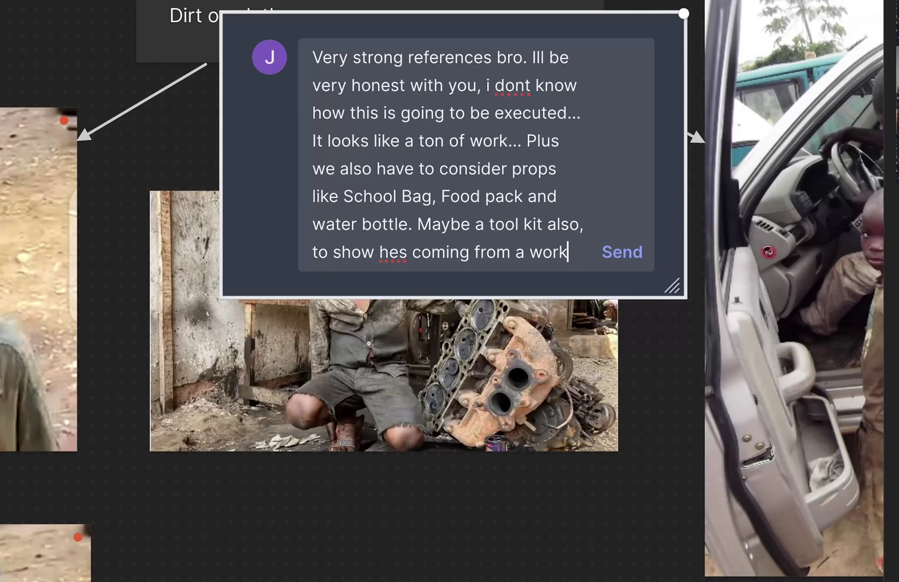
Continue the references comment, proposing the canoe as a staging area for school bag and tools where he also sleeps, ending with "What do you think?".
type("shop... I think a way to tell this story is to also consider his canoe as a staging area ")
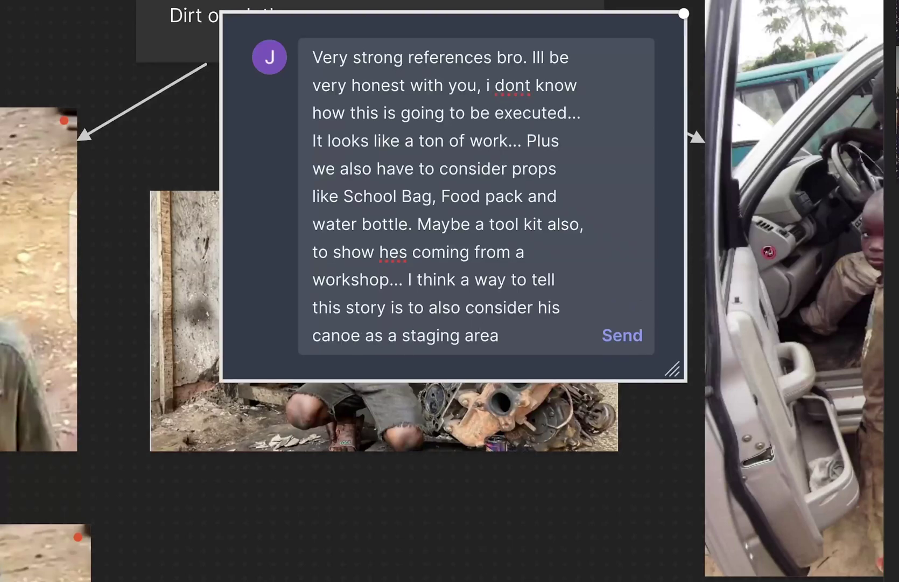
type("somewhere he has lowkey created a system for easy access to s")
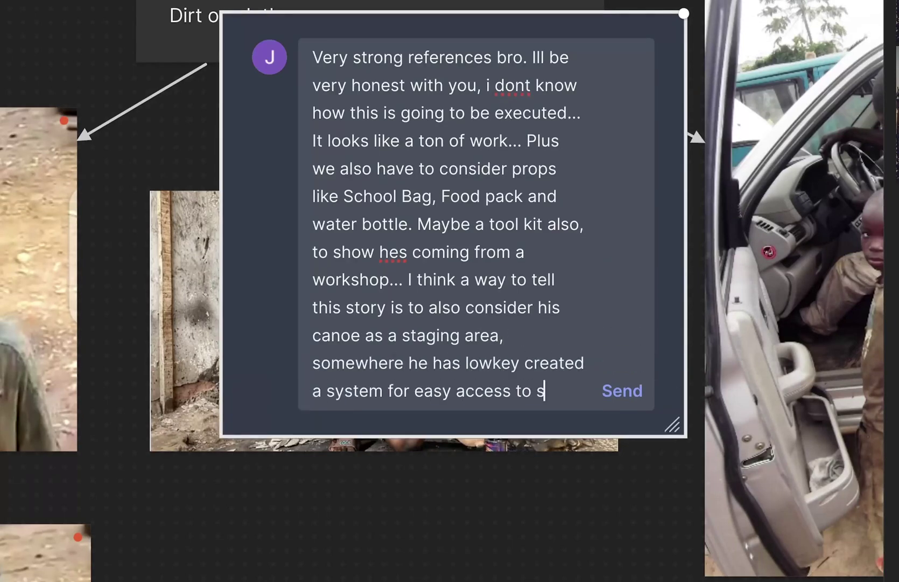
type("chool bag and work tools... I dont know if this makes sense... Maybe we can even make the canoe look like somewhere he lives in and pass the night")
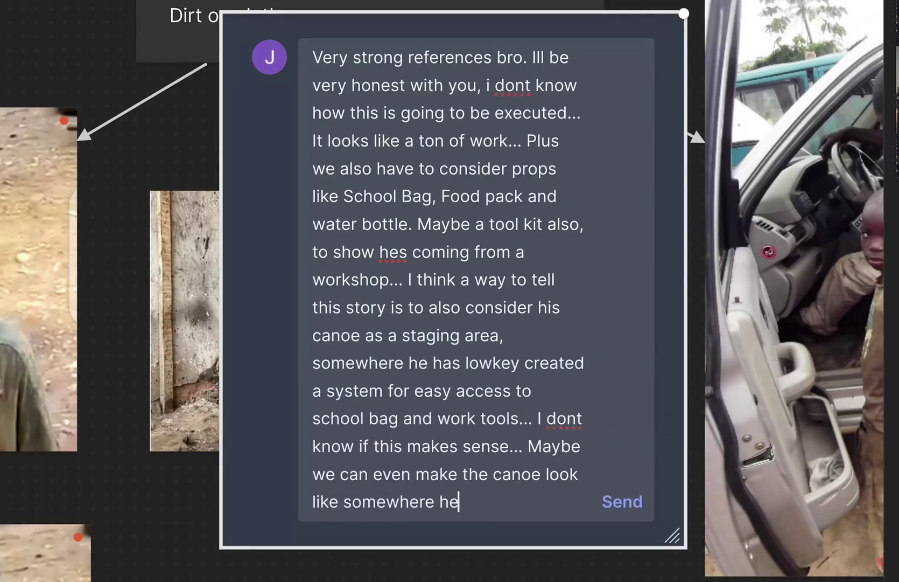
type("...")
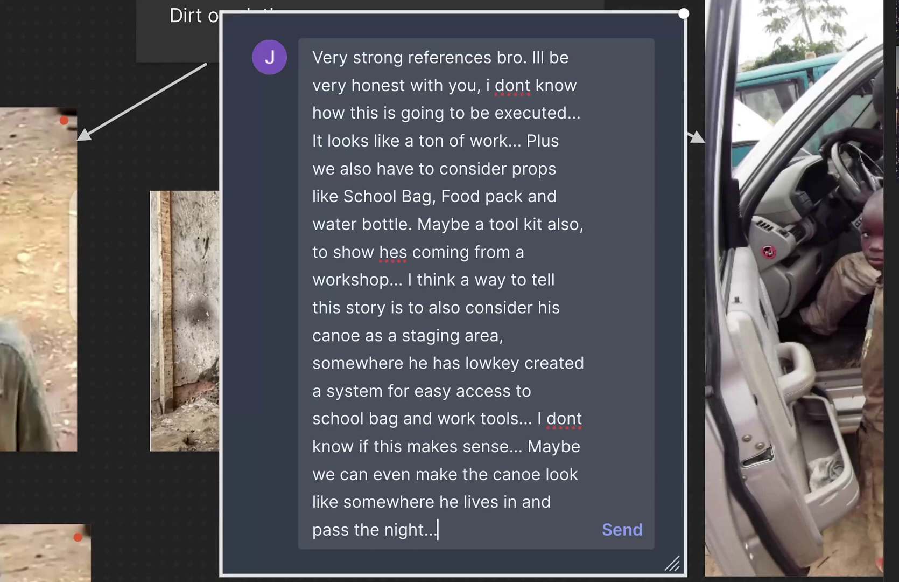
type("What do you think?")
Write the note's third point about the boat stationed in front of the mishai shop, and start a fourth with "I think to enhance".
key("Return")
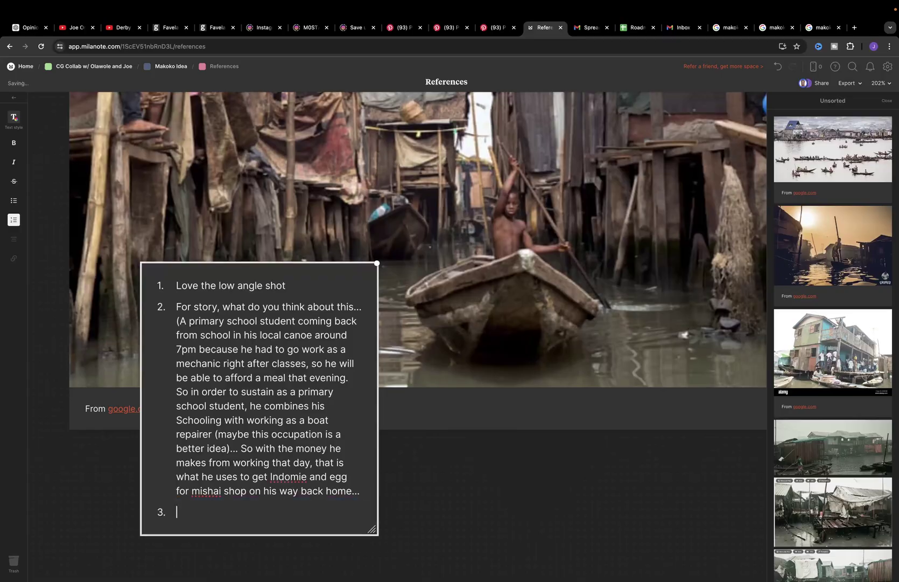
type("So the boat can kind of be stationed in front of the mishai shop as the boy")
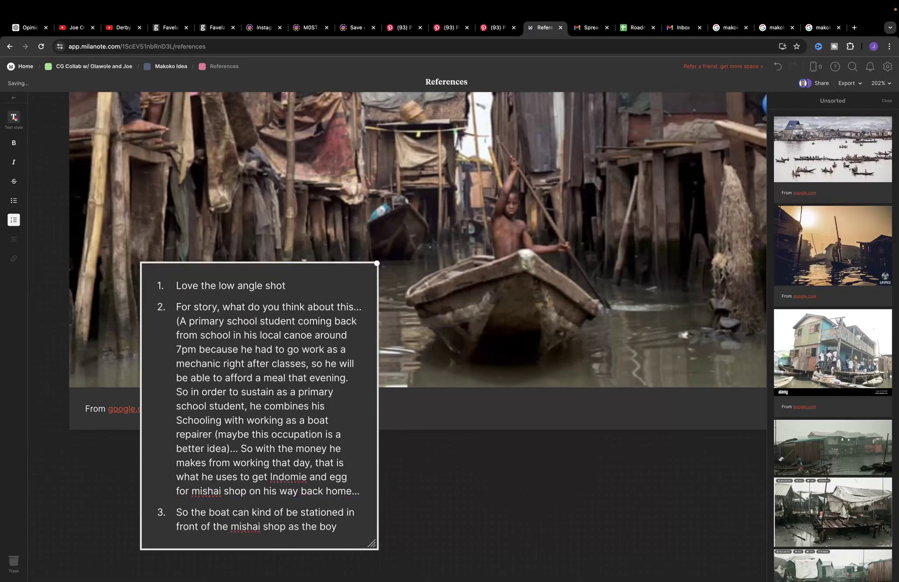
type(" wait for his order and thats the still shot right there...")
key("Return")
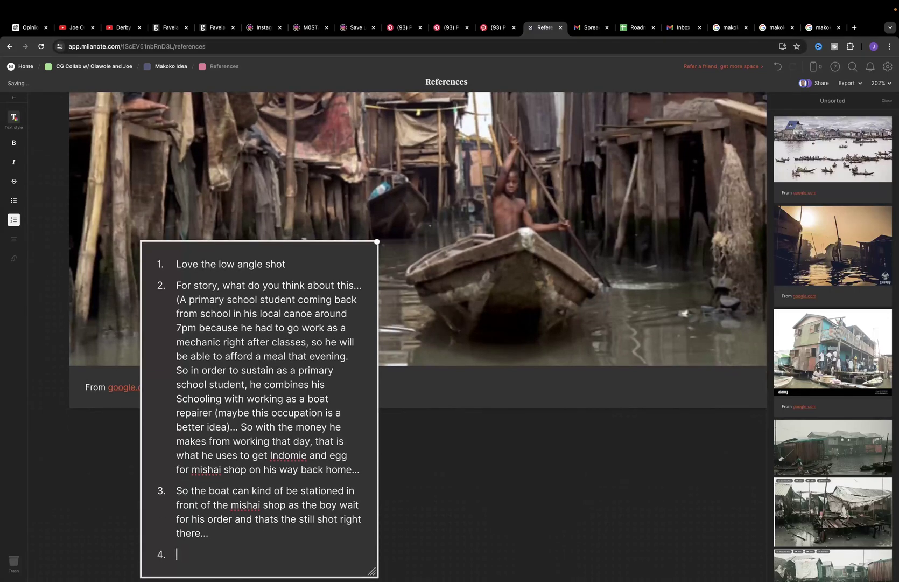
type("I think to enhance")
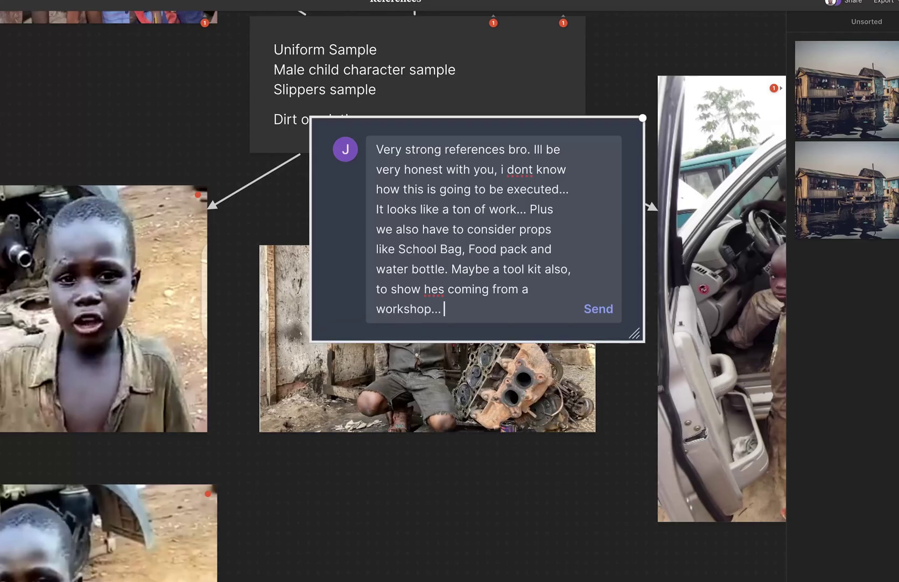
Add to the comment after "workshop..." the idea of the canoe as an organised staging area he lives in, ending by asking for an opinion.
type("I think a way to tell this story is to also consider his canoe as a stag")
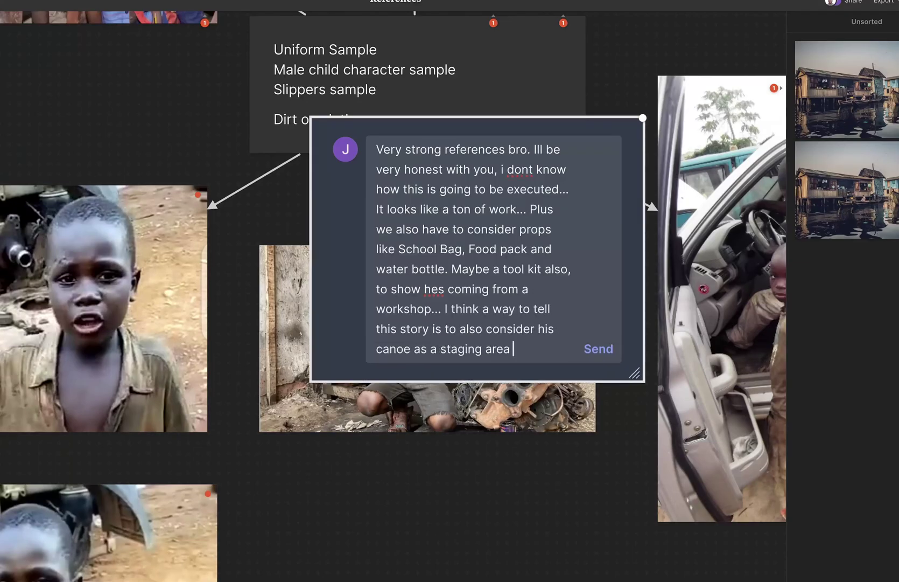
type("ing area, somewhere he has lowkey created a system for easy")
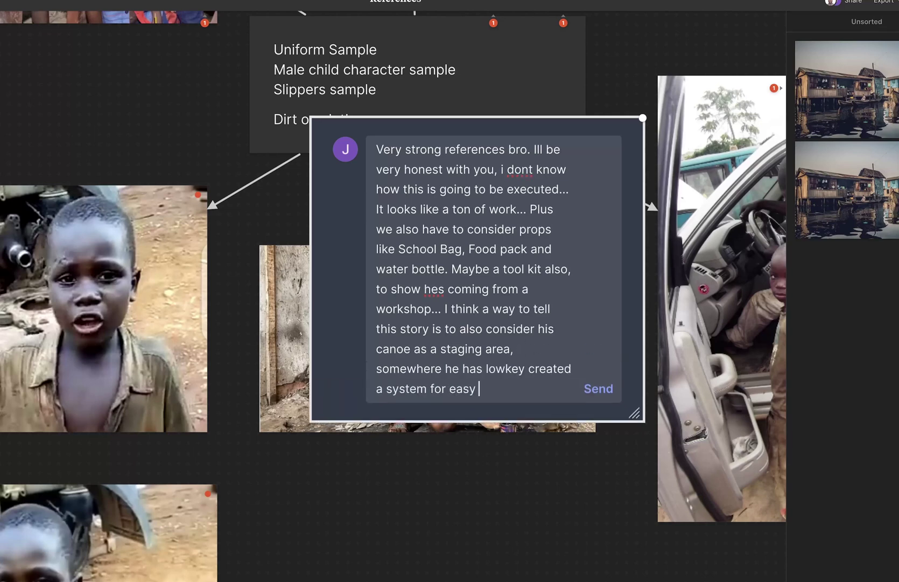
type(" access to school bag and work tools... I dont know if this makes sense... Maybe we can even make the canoe look like som")
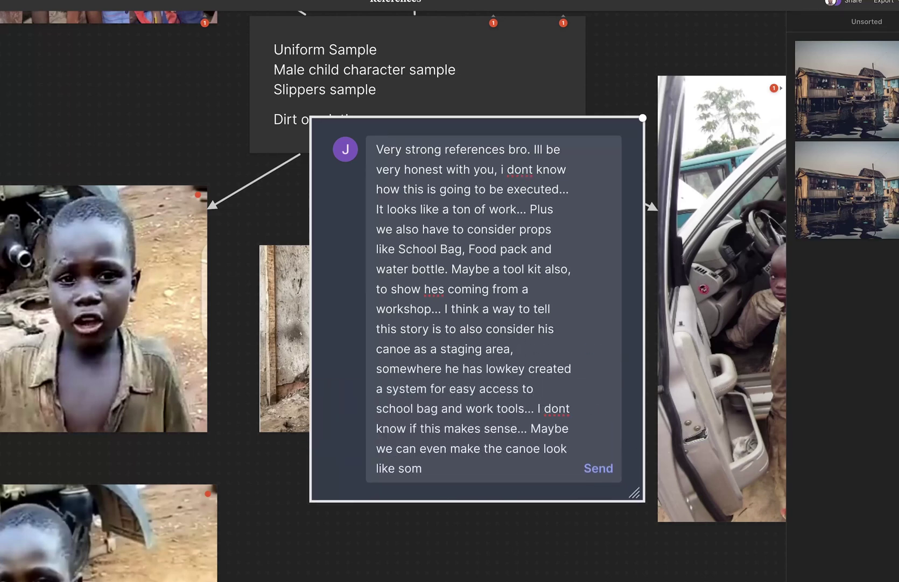
type("ewhere he lives in and pass the night...")
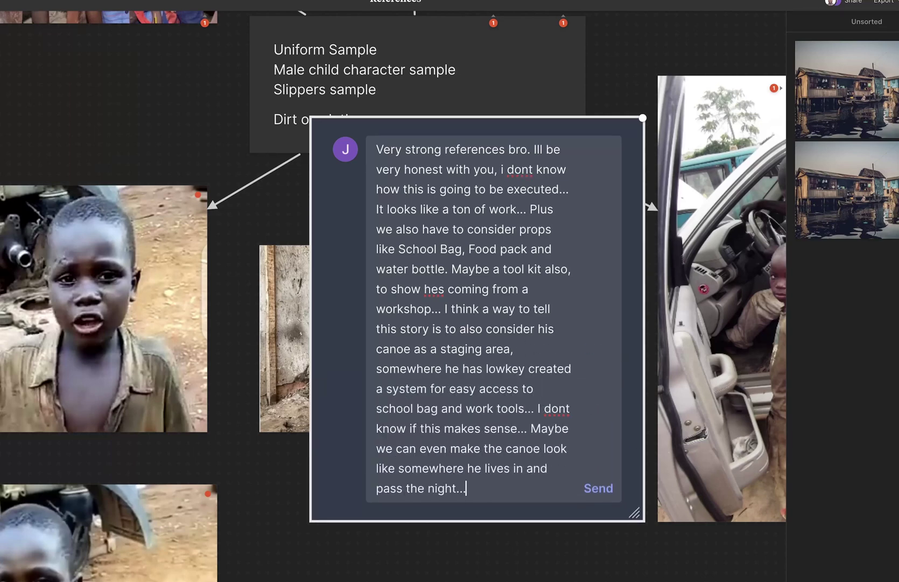
type(" What do you think")
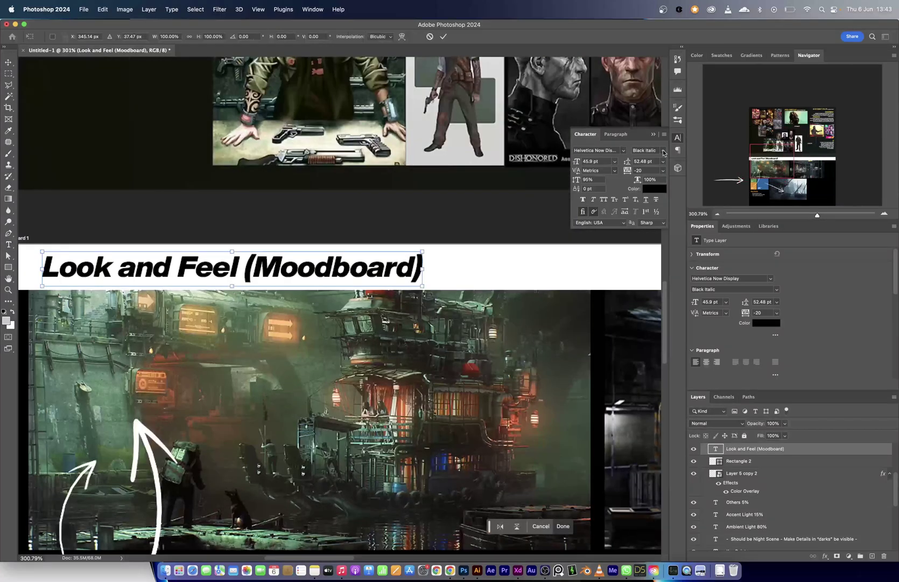
Change the "Look and Feel (Moodboard)" heading from italic to an upright bold font style.
left_click(664, 152)
left_click(663, 237)
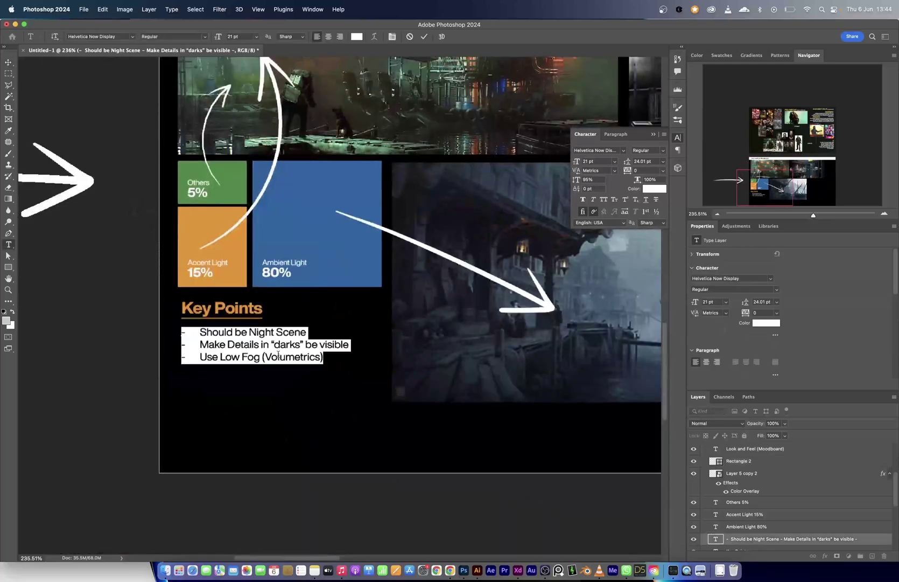
Add "Lamps and Light fixtures should stand out" to the Key Points list and set the whole list to Light at 19 pt.
left_click(312, 379)
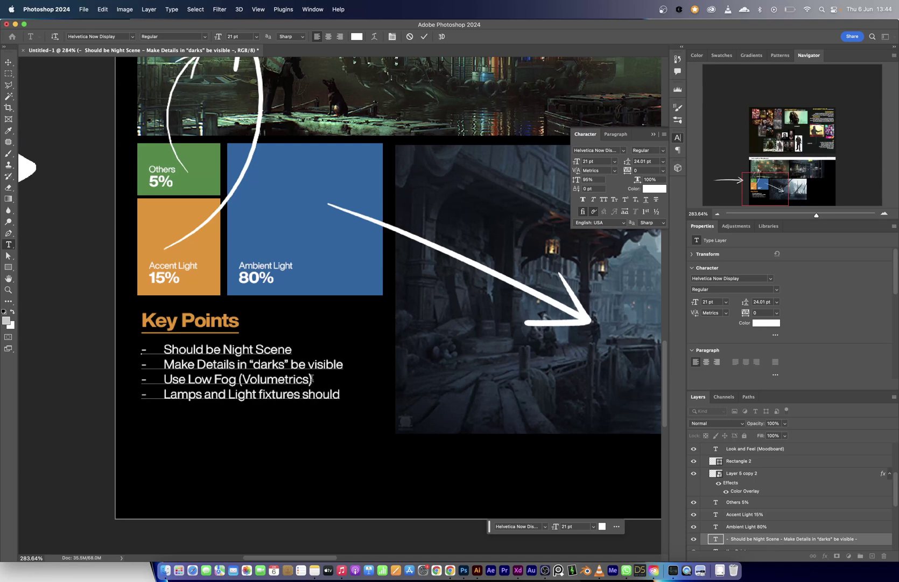
key("super+a")
left_click(663, 151)
left_click(644, 182)
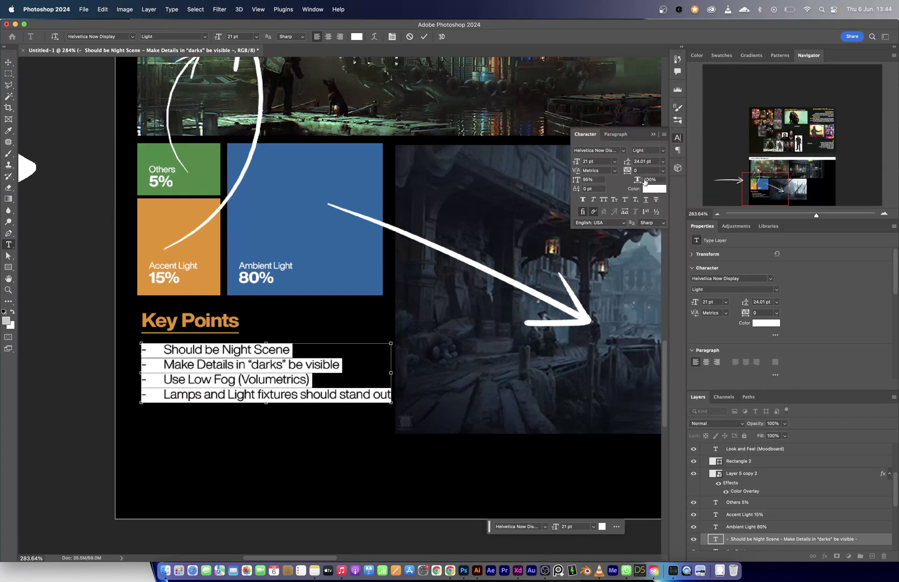
key("super+shift+comma")
key("super+Return")
key("v")
scroll(444, 288, "down", 5, "alt")
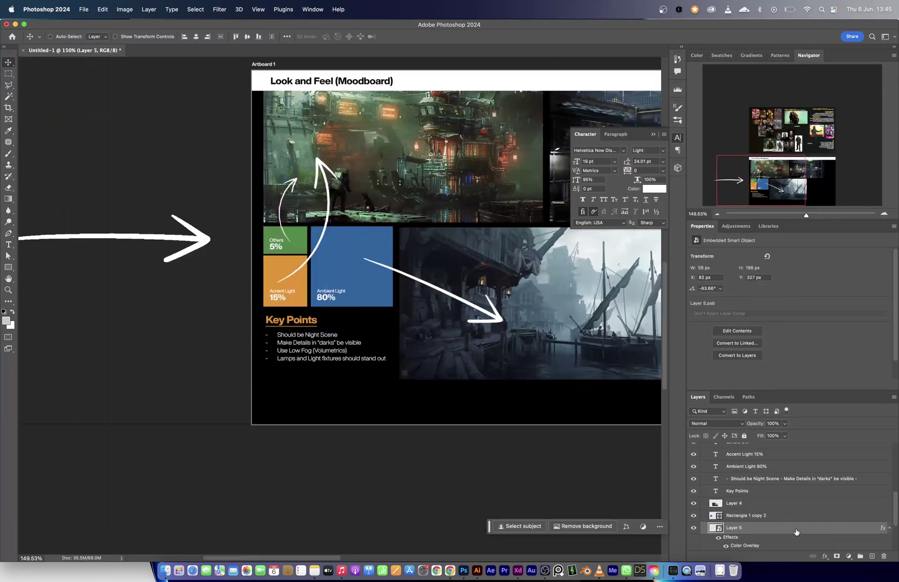
left_click(593, 427)
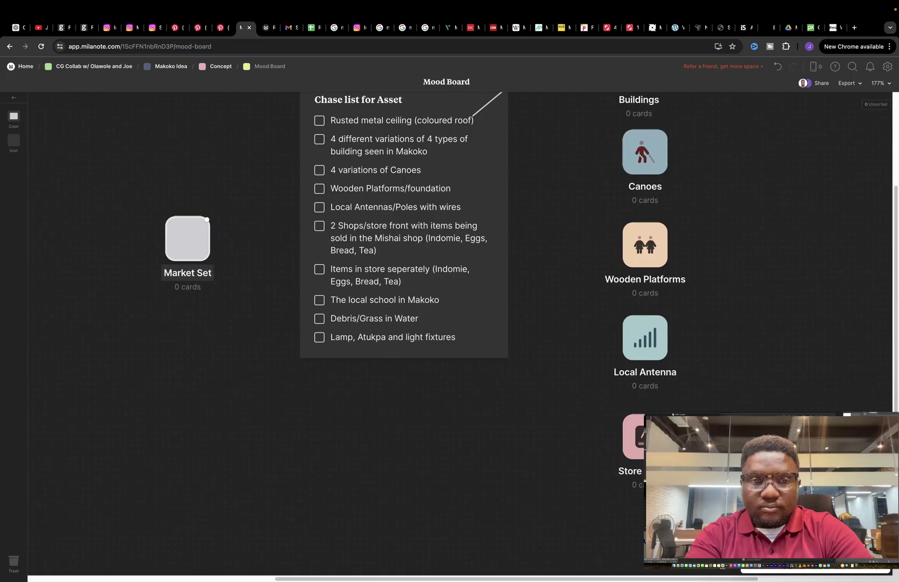
Complete the name of the market board as "Market SetPiece".
left_click(190, 249)
left_click(120, 204)
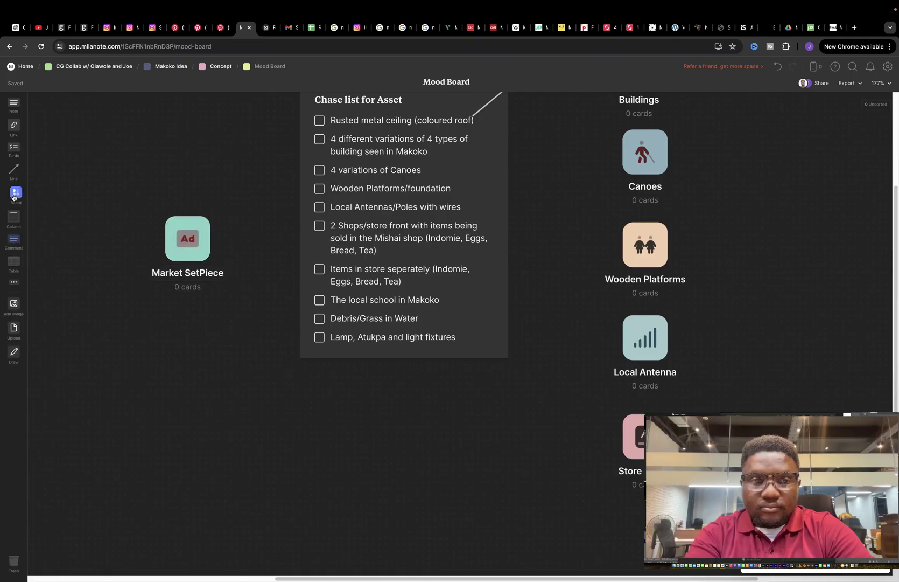
Add a board named "Local School" below Market SetPiece and arrange the two boards in a spaced column.
left_click_drag(14, 195, 169, 318)
type("Local School")
key("Escape")
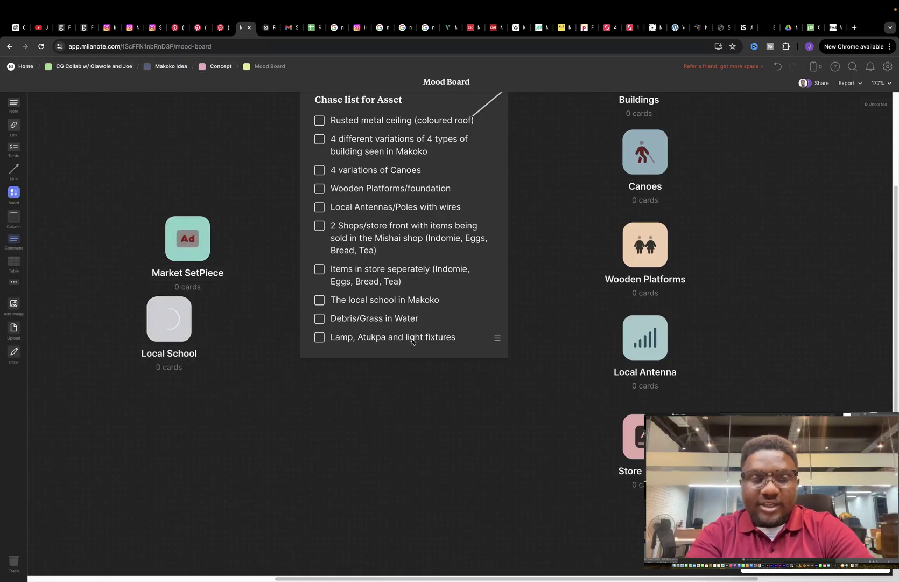
left_click_drag(194, 243, 176, 199)
left_click_drag(169, 319, 162, 294)
Change the checklist item "The local school in Makoko" to "2 local school in Makoko".
double_click(333, 301)
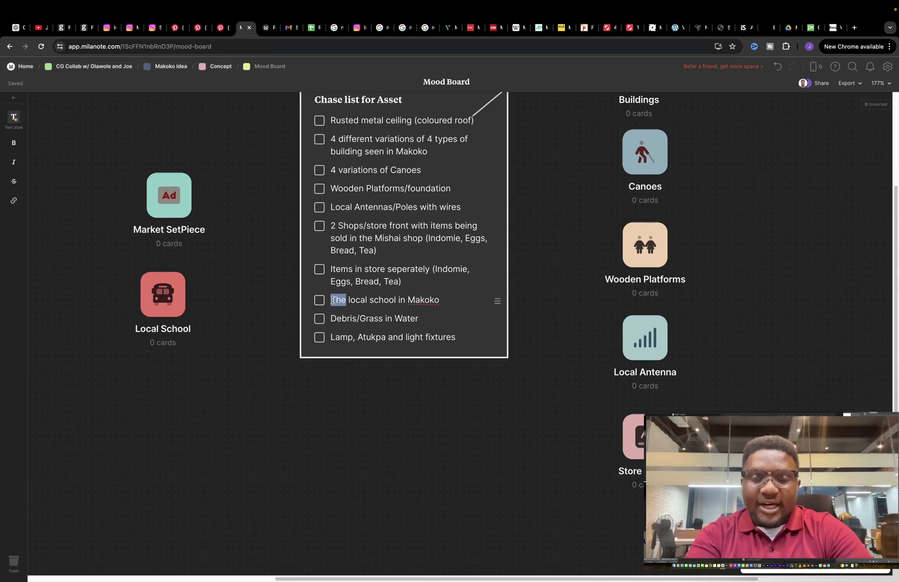
type("@")
key("BackSpace")
type("2")
key("Escape")
Add a board for water debris below the Local School board.
left_click_drag(14, 193, 165, 415)
type("ss")
key("Escape")
Copy "Lamp, Atukpa and light fixtures" from the asset checklist and rename the new board below water debris with it.
scroll(157, 393, "down", 2)
left_click_drag(336, 244, 470, 253)
key("super+c")
double_click(151, 425)
key("super+bracketleft")
right_click(345, 431)
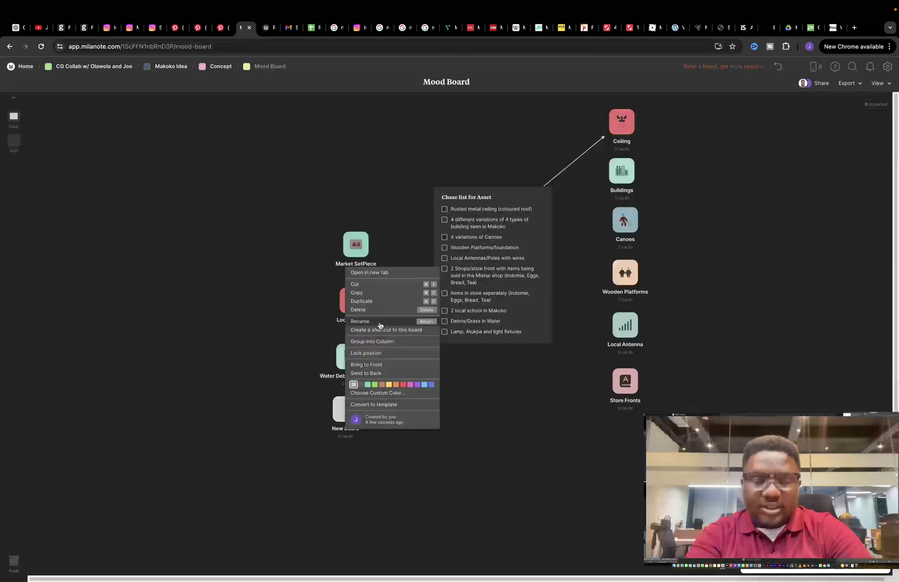
key("super+v")
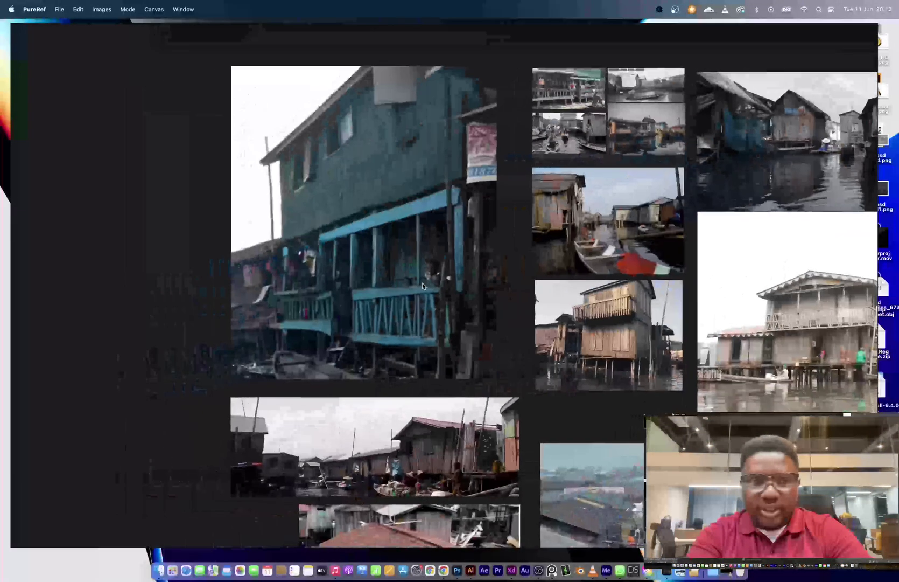
Examine the building, roofing and canoe reference image groups on the PureRef board.
scroll(423, 285, "down", 6)
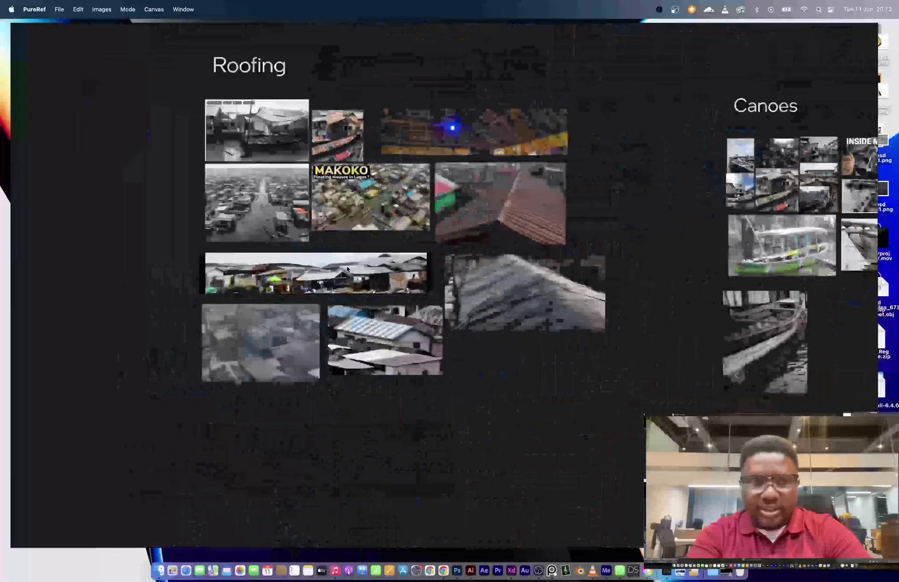
scroll(342, 345, "up", 7)
middle_click_drag(231, 295, 167, 332)
scroll(170, 280, "down", 6)
middle_click_drag(374, 183, 140, 268)
middle_click_drag(716, 237, 393, 237)
scroll(393, 237, "up", 6)
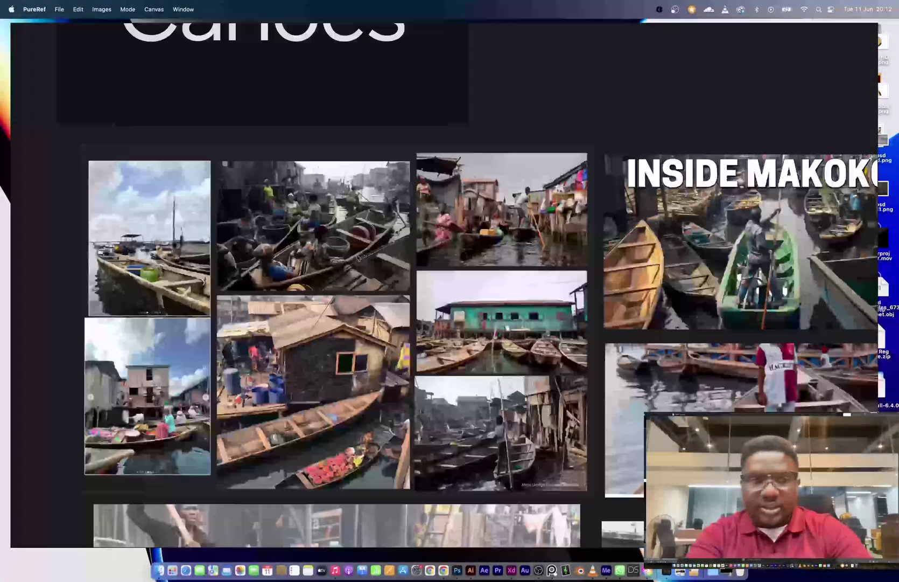
Rearrange the Wooden Platform photos so the dusk water shot sits below the group and the tall blue-walled walkway photo fills its place.
middle_click_drag(380, 539, 376, 347)
scroll(444, 258, "down", 5)
middle_click_drag(753, 258, 444, 257)
scroll(488, 309, "up", 2)
middle_click_drag(720, 281, 192, 246)
scroll(487, 309, "down", 5)
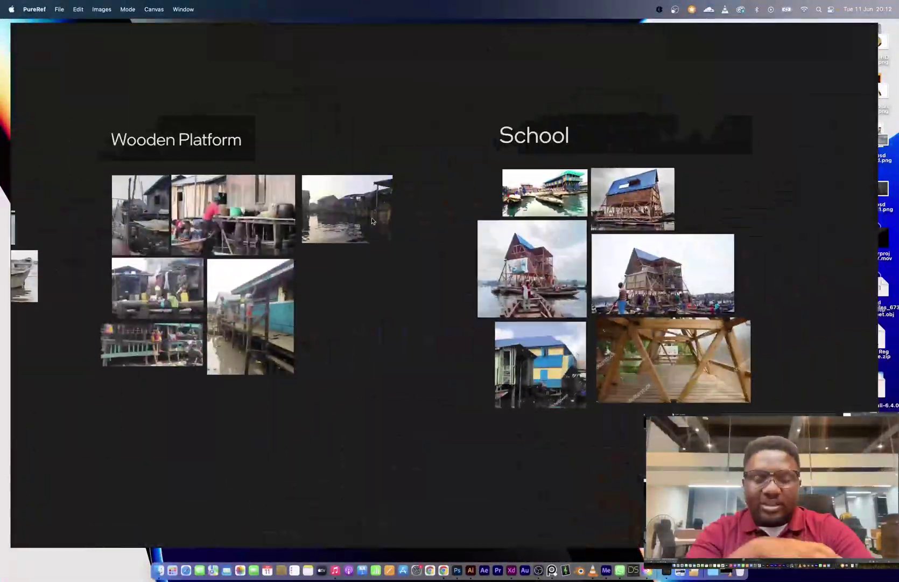
left_click_drag(257, 293, 126, 416)
left_click_drag(156, 344, 259, 281)
left_click_drag(313, 305, 296, 297)
mouse_move(126, 416)
left_mouse_down()
mouse_move(389, 320)
mouse_move(368, 230)
left_mouse_up()
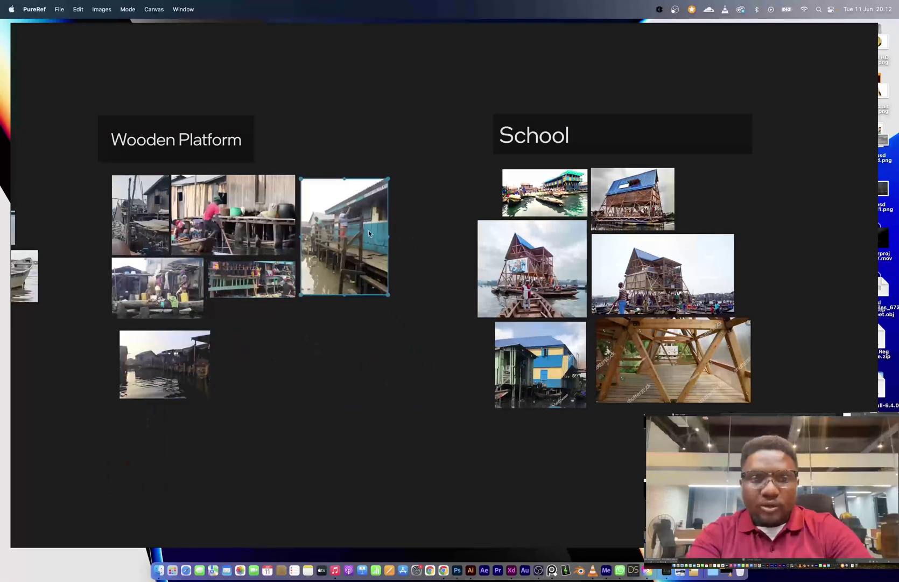
left_click_drag(388, 295, 460, 391)
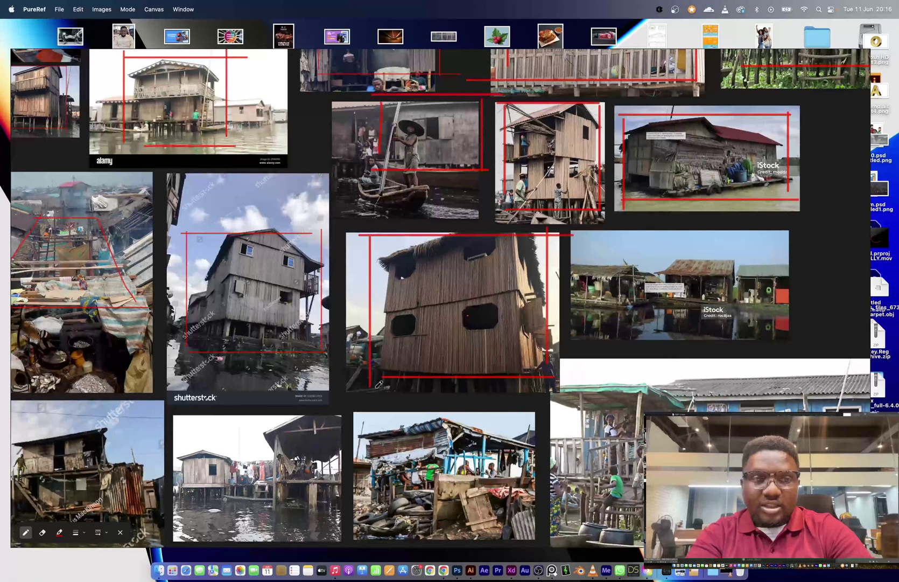
Draw red frames around the floating stores in the iStock village photo.
middle_click_drag(684, 277, 514, 305)
scroll(514, 305, "up", 5)
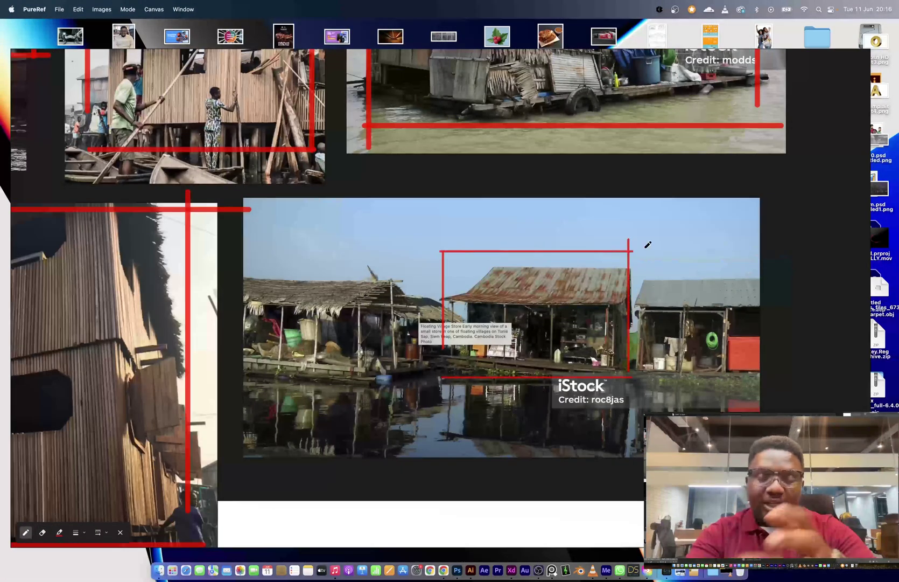
left_click_drag(767, 250, 768, 388)
left_click_drag(770, 378, 633, 378)
Draw a red frame around the green-roofed house with the wooden balcony.
scroll(559, 404, "down", 4)
middle_click_drag(559, 404, 564, 272)
mouse_move(372, 340)
left_mouse_down()
mouse_move(371, 205)
mouse_move(666, 202)
left_mouse_up()
left_click_drag(672, 205, 673, 400)
left_click_drag(681, 393, 377, 393)
Draw red frames around the shack beside the tyres, the small wooden hut on stilts and the neighbouring open shed.
middle_click_drag(135, 289, 313, 234)
scroll(313, 234, "up", 3)
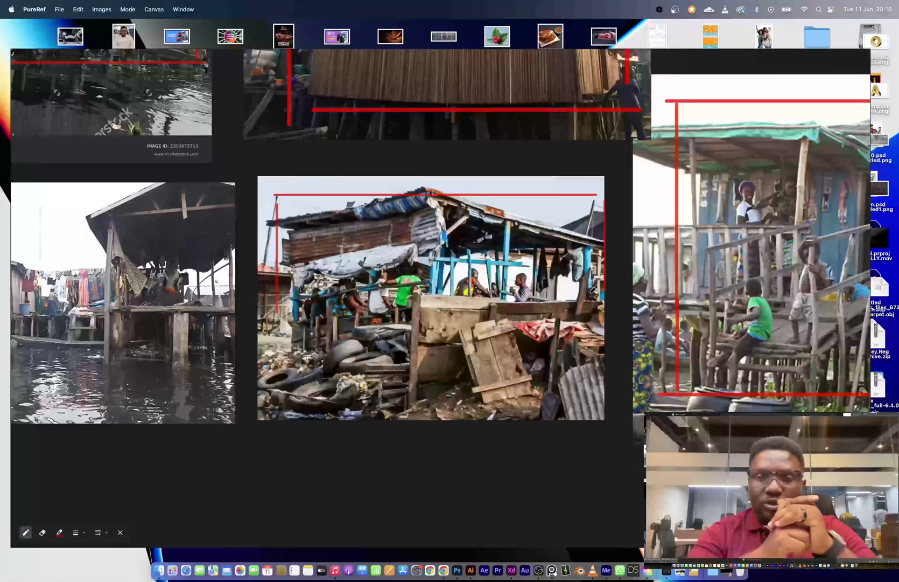
middle_click_drag(324, 348, 705, 328)
left_click_drag(308, 302, 309, 211)
left_click_drag(296, 210, 406, 210)
mouse_move(426, 213)
left_mouse_down()
mouse_move(426, 336)
mouse_move(305, 335)
left_mouse_up()
left_click_drag(464, 180, 464, 305)
middle_click_drag(464, 305, 353, 372)
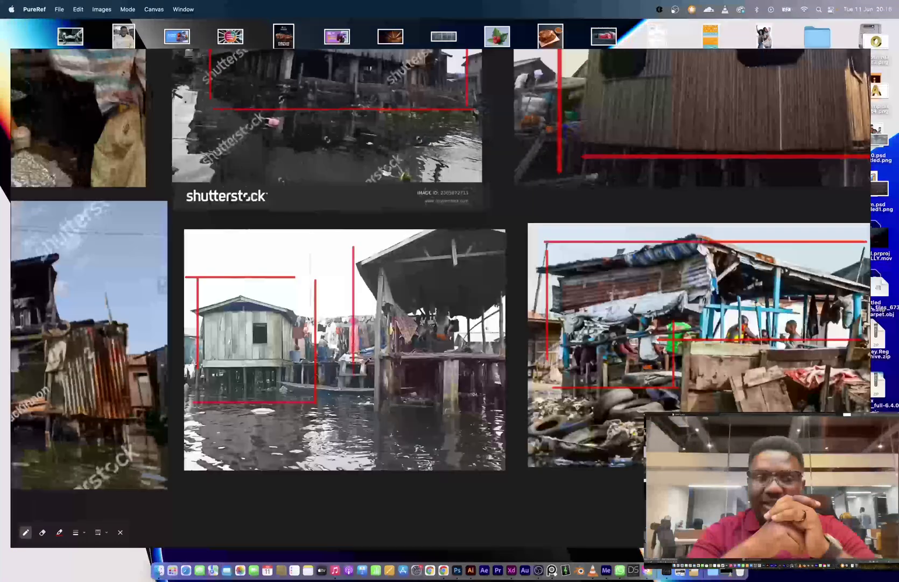
left_click_drag(497, 399, 352, 400)
Draw a red frame around the two-storey stilt house with the rusted corrugated sheets.
middle_click_drag(36, 392, 464, 337)
left_click_drag(526, 193, 526, 383)
left_click_drag(527, 381, 299, 382)
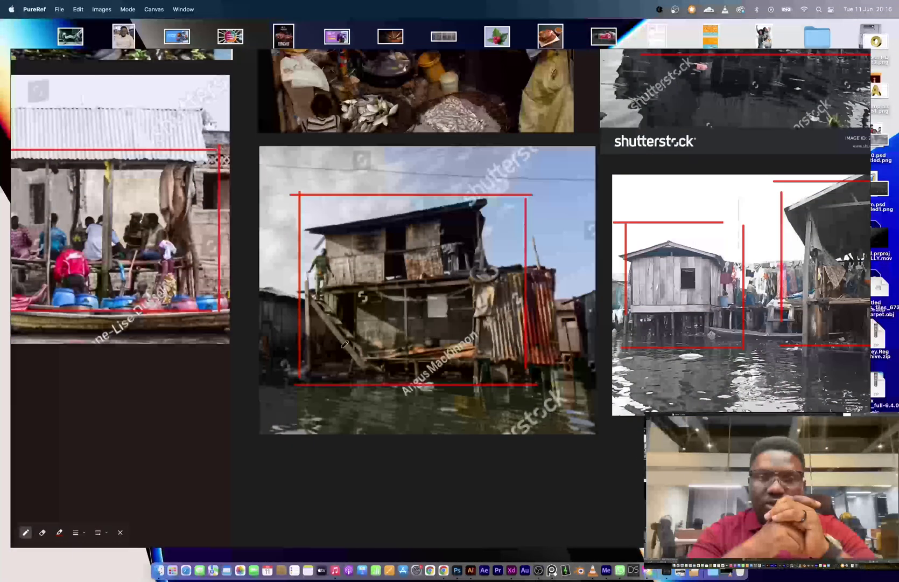
Frame the tarpaulin-draped metal roof in the first photo of the Roofing group with red lines.
scroll(300, 381, "down", 6)
middle_click_drag(300, 269, 323, 377)
middle_click_drag(354, 81, 387, 401)
key("e")
scroll(388, 294, "up", 5)
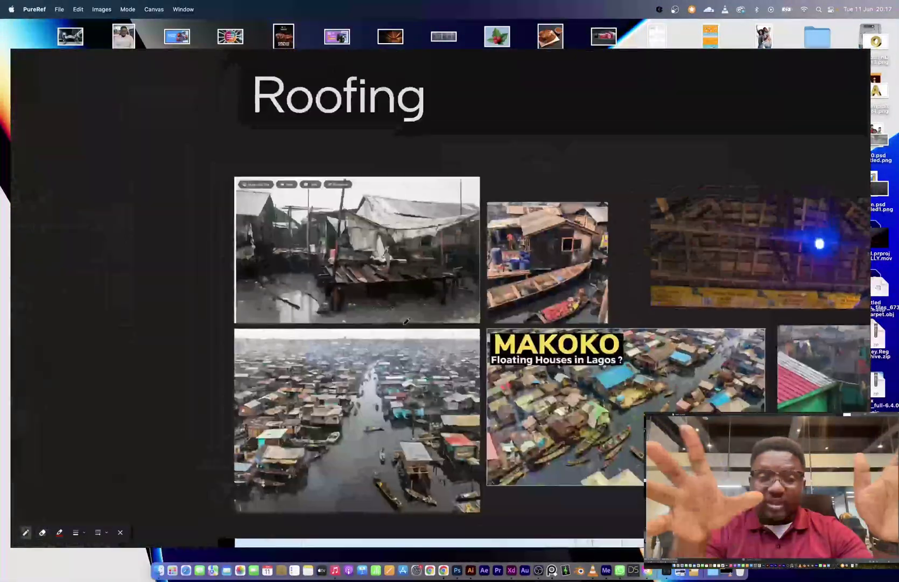
left_click_drag(318, 221, 528, 221)
left_click_drag(515, 215, 516, 291)
left_click_drag(520, 288, 491, 287)
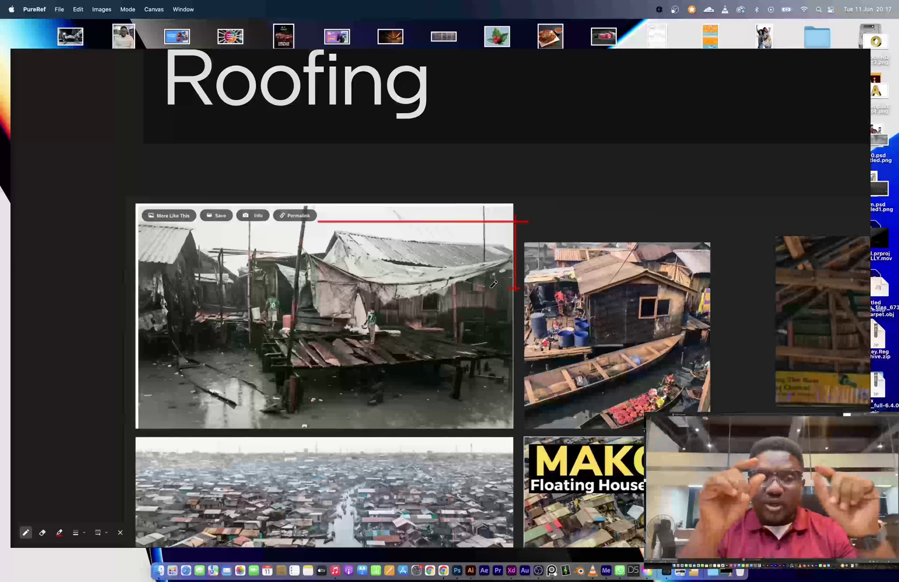
Outline selected roofs in red on the aerial "MAKOKO Floating Houses in Lagos" photo, including the large blue-roofed building.
middle_click_drag(417, 306, 247, 261)
scroll(81, 191, "down", 6)
middle_click_drag(377, 243, 473, 242)
scroll(169, 212, "up", 6)
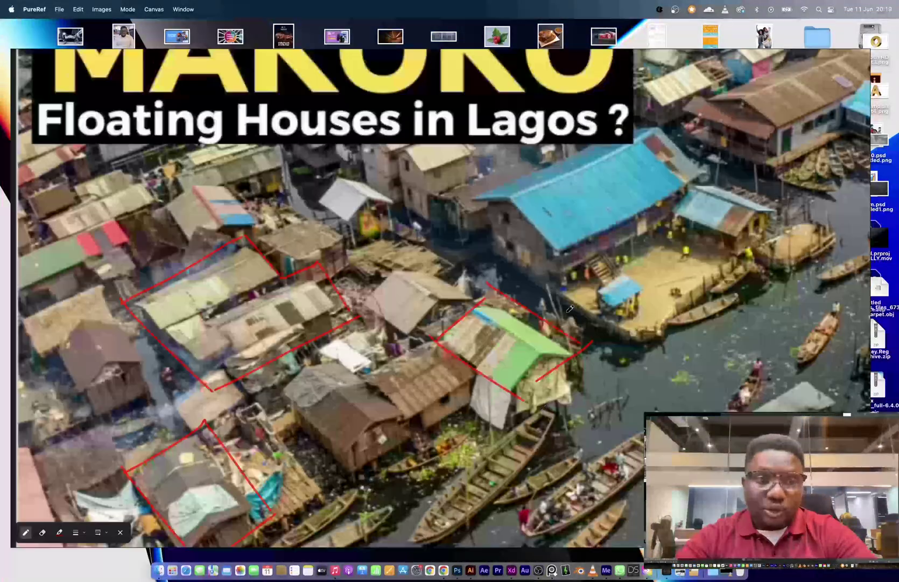
middle_click_drag(567, 312, 463, 450)
left_click_drag(358, 351, 541, 240)
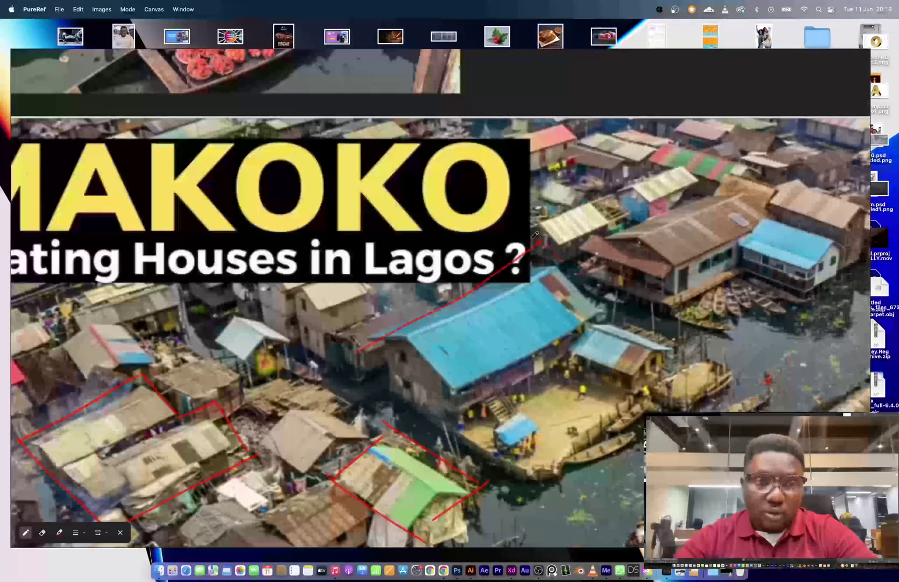
Draw a red frame around the wooden rafter ceiling in the photo with the blue light.
middle_click_drag(500, 423, 248, 306)
scroll(676, 219, "down", 4)
middle_click_drag(676, 220, 491, 304)
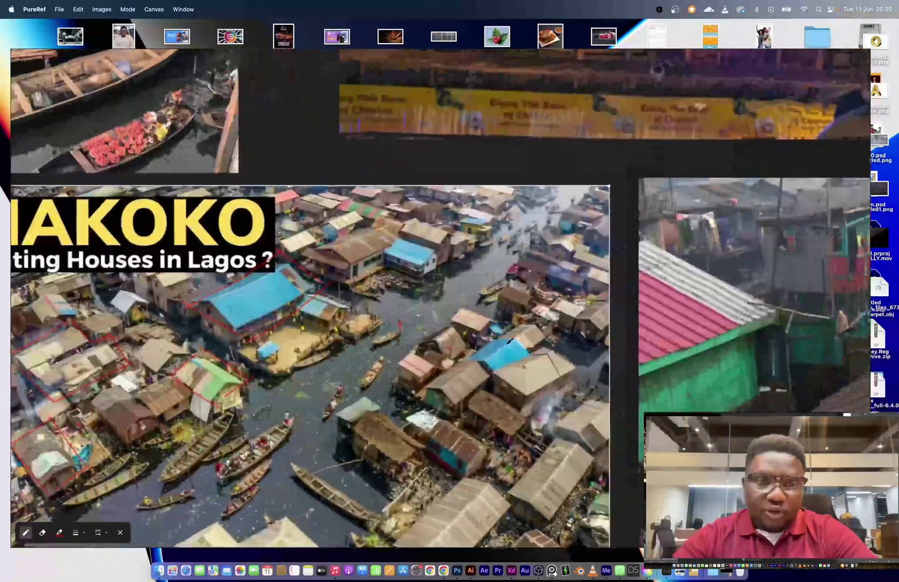
middle_click_drag(507, 93, 371, 334)
scroll(371, 334, "down", 3)
scroll(374, 330, "right", 4)
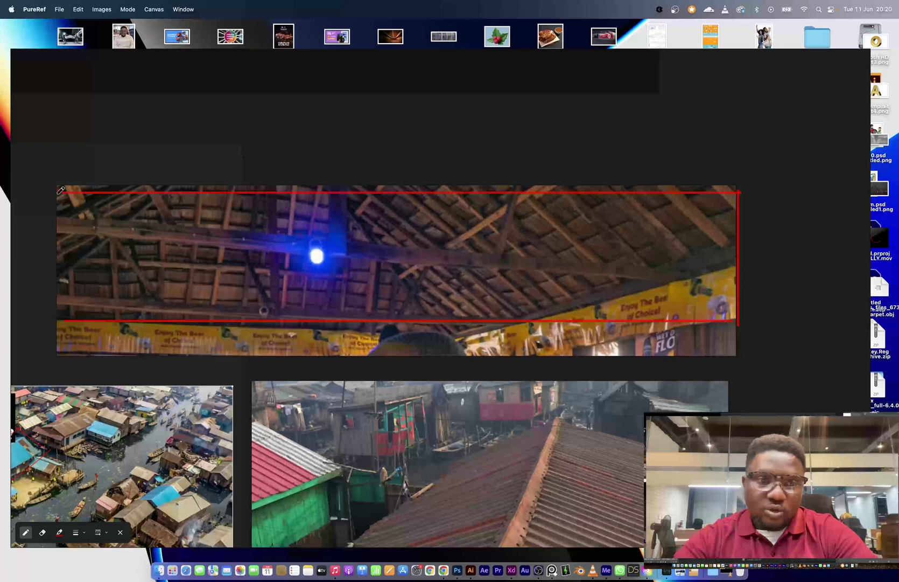
left_click_drag(59, 193, 58, 322)
Outline the large brown corrugated roof with the orange ridge in red.
middle_click_drag(342, 519, 408, 326)
left_click(121, 532)
left_click(394, 161)
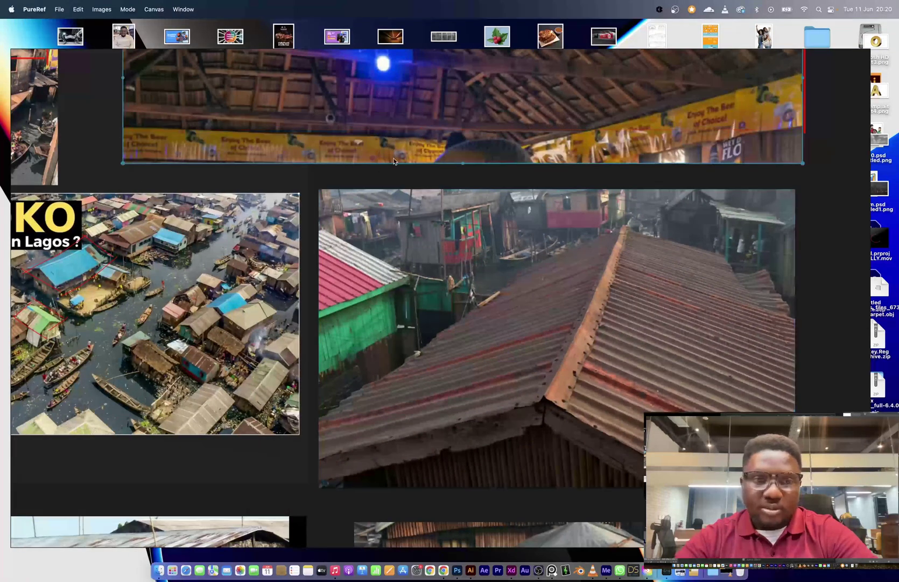
scroll(394, 160, "up", 5)
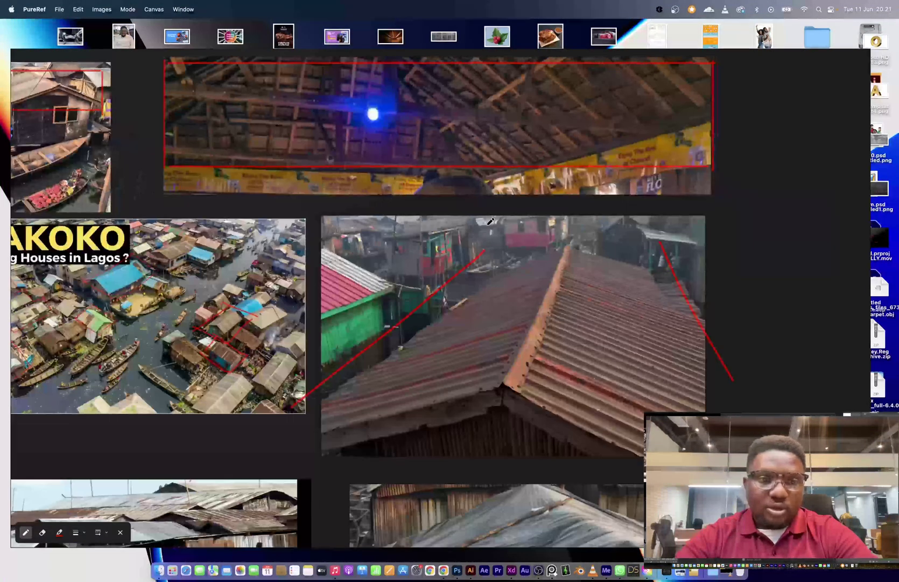
left_click_drag(476, 248, 665, 249)
left_click_drag(315, 402, 743, 401)
Draw a red frame around the rooftops in the wide photo with the green umbrella.
scroll(506, 207, "down", 3)
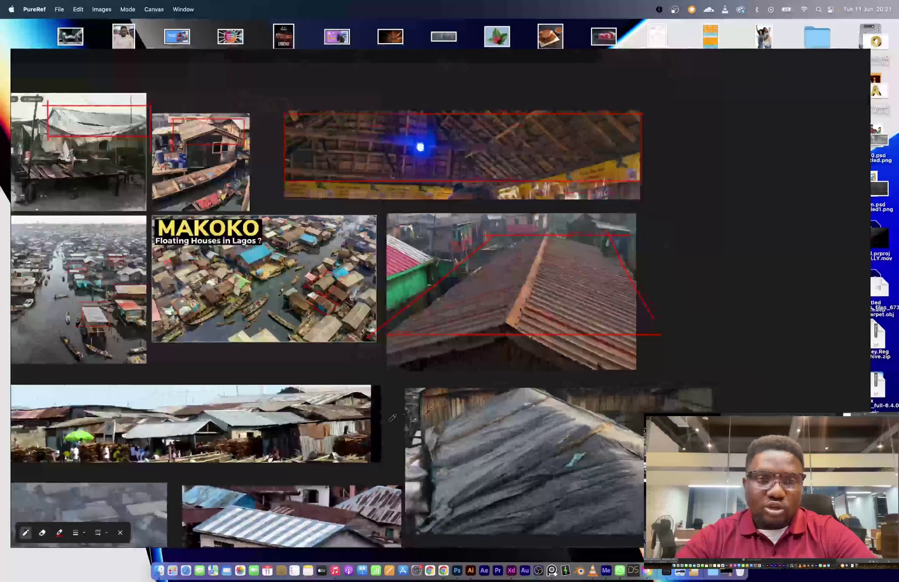
middle_click_drag(270, 377, 408, 242)
scroll(106, 259, "up", 3)
scroll(137, 366, "down", 5)
scroll(226, 360, "left", 3)
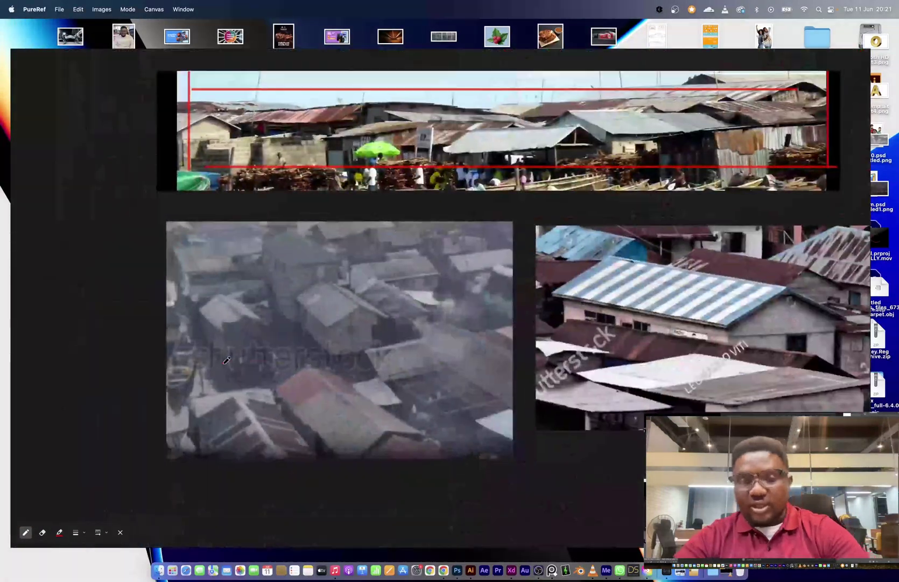
Draw red frames around the reddish roof in the hazy rooftop photo and the blue-and-white striped roof.
scroll(226, 358, "right", 5)
left_click_drag(277, 279, 560, 279)
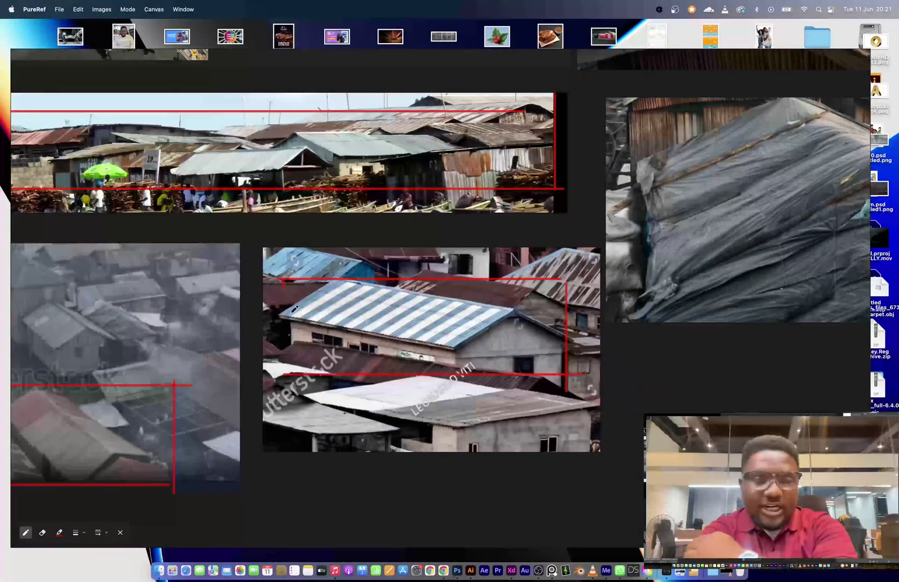
left_click_drag(292, 313, 284, 372)
Draw a four-sided red frame around the roof covered with grey tarpaulin.
scroll(582, 357, "down", 3)
middle_click_drag(602, 356, 411, 447)
left_click_drag(418, 327, 622, 327)
left_click_drag(622, 327, 622, 413)
left_click_drag(418, 417, 625, 418)
left_click_drag(418, 328, 418, 414)
scroll(597, 391, "down", 4)
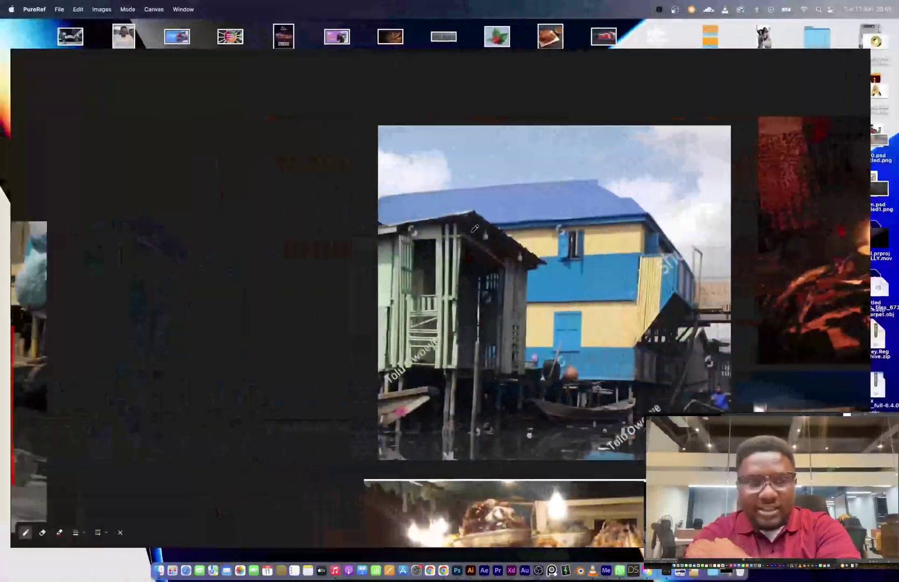
Frame the two bulbs hanging under the eaves of the green stilt house in the light fixtures group.
left_click_drag(507, 218, 507, 254)
left_click_drag(498, 250, 460, 250)
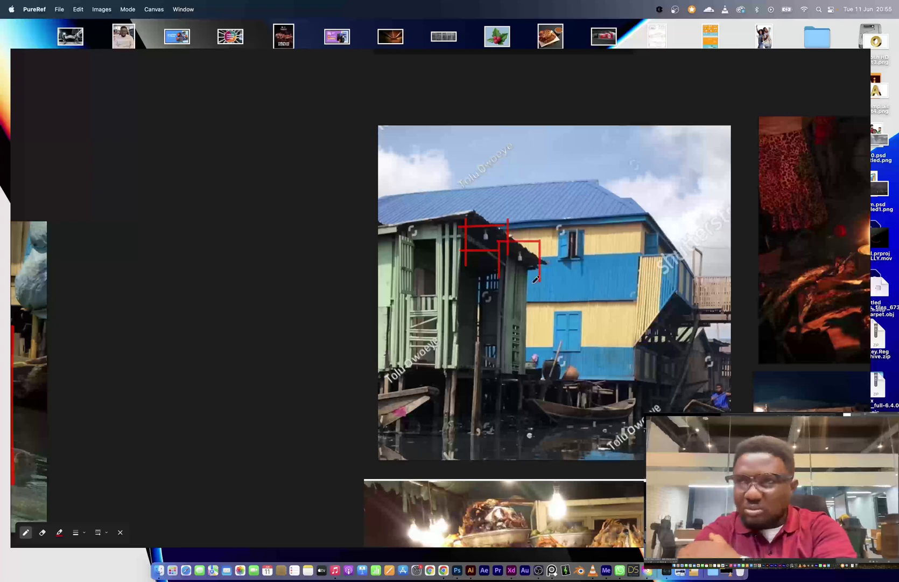
left_click_drag(541, 274, 497, 275)
Draw red frames around the two open-flame lamps in the dark fish-seller photo.
middle_click_drag(539, 205, 324, 381)
left_click_drag(429, 175, 429, 257)
left_click_drag(415, 165, 515, 165)
left_click_drag(513, 163, 513, 275)
left_click_drag(498, 267, 407, 267)
middle_click_drag(565, 215, 453, 272)
left_click_drag(484, 183, 484, 294)
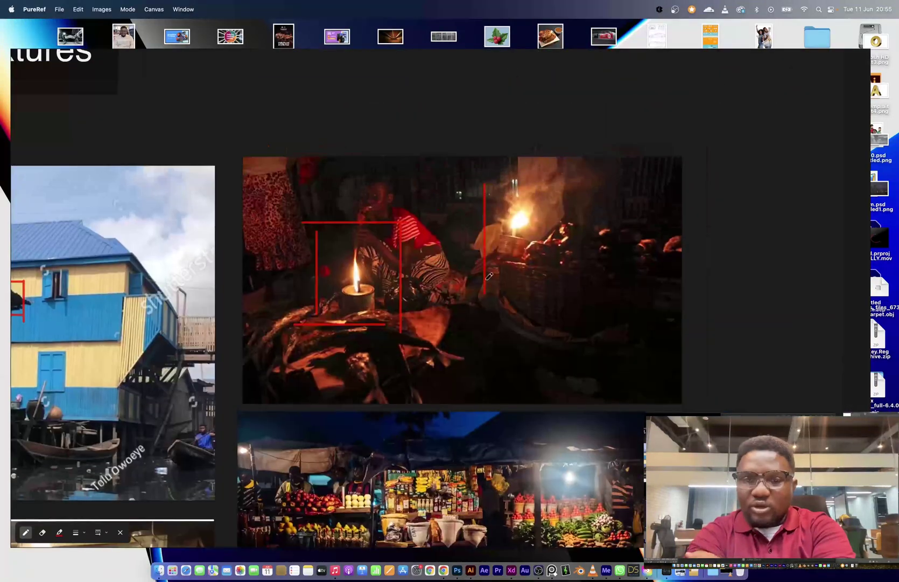
Draw red frames around the glowing bulbs in the night-market and food-stall photos.
middle_click_drag(524, 514, 540, 292)
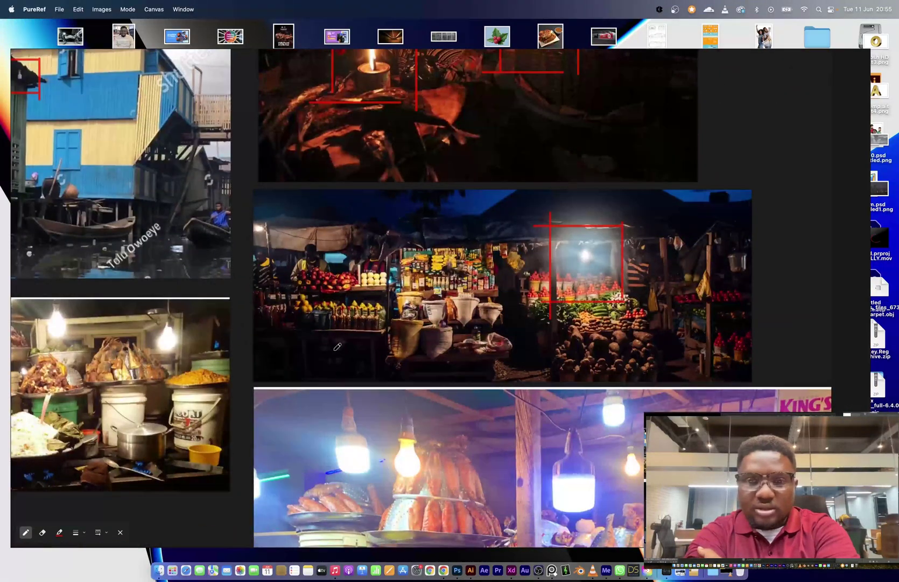
middle_click_drag(334, 350, 586, 316)
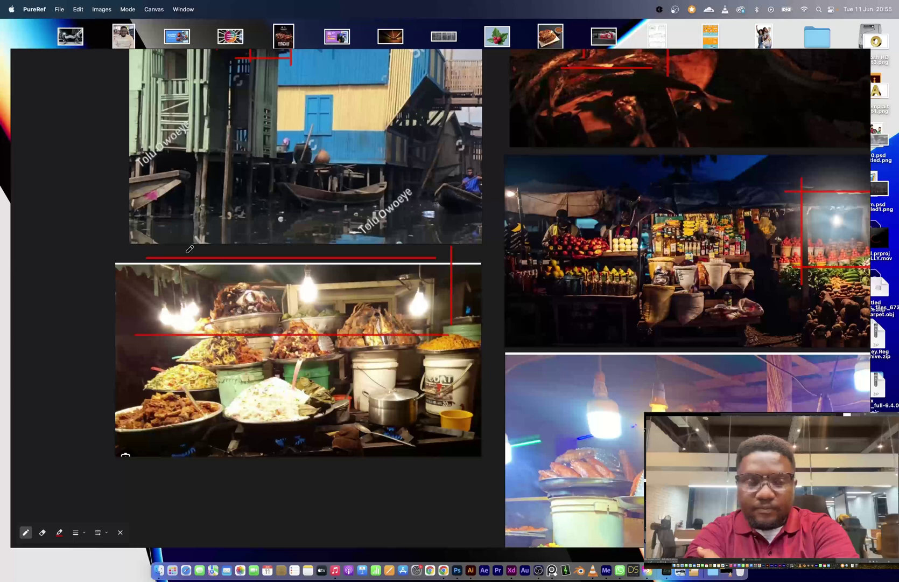
middle_click_drag(774, 383, 477, 232)
left_click_drag(272, 193, 280, 253)
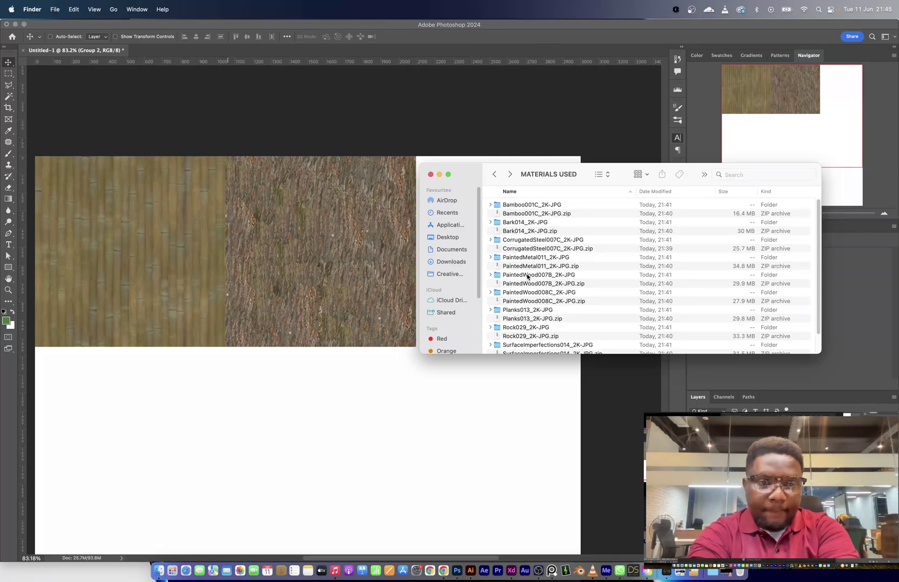
Place the Color, NormalDX and Roughness images of PaintedWood007B_2K from the MATERIALS USED folder into the Photoshop texture document.
double_click(528, 275)
left_click(533, 213)
left_click(539, 231, "super")
left_click(538, 249, "super")
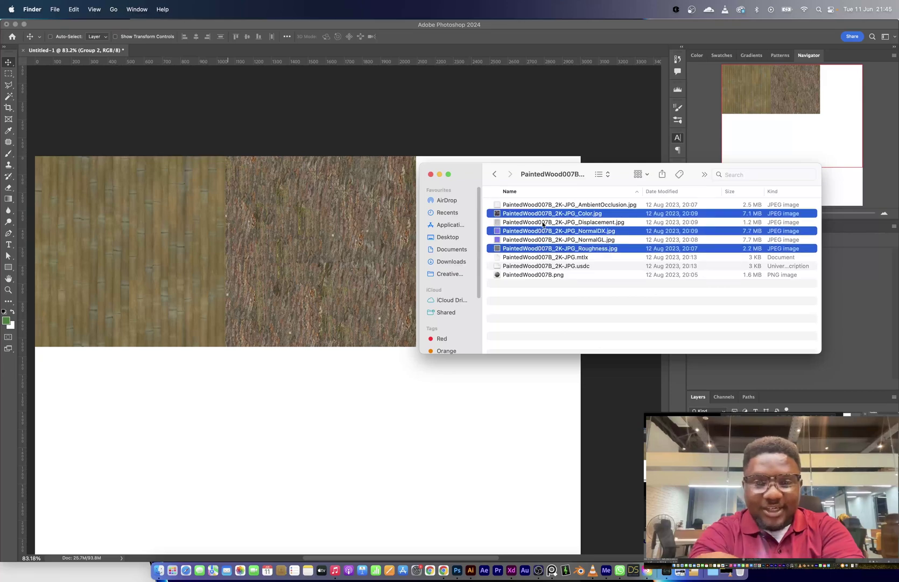
left_click_drag(543, 222, 330, 247)
key("Return")
key("Return")
key("Return")
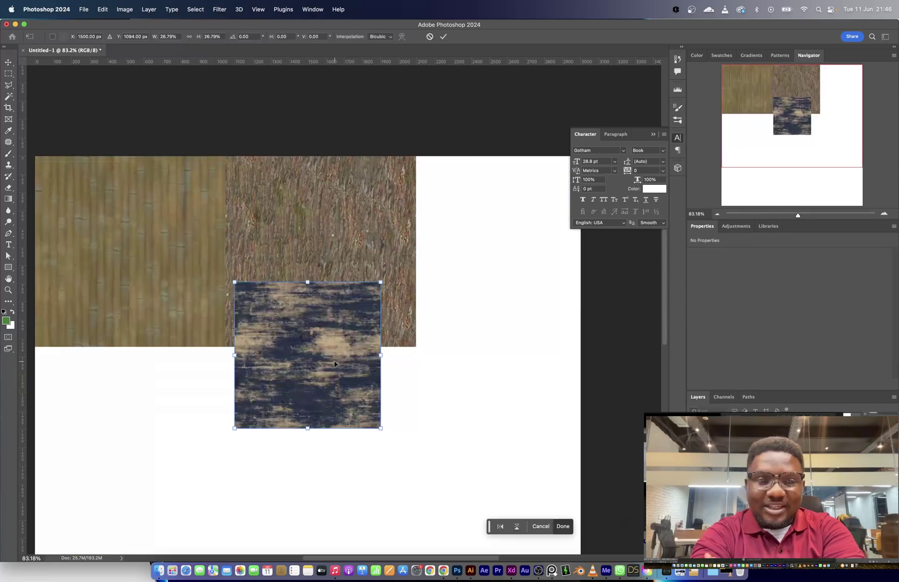
Move the painted wood textures beside the bark and scale them to fill the rest of the top row.
left_click_drag(335, 360, 517, 237)
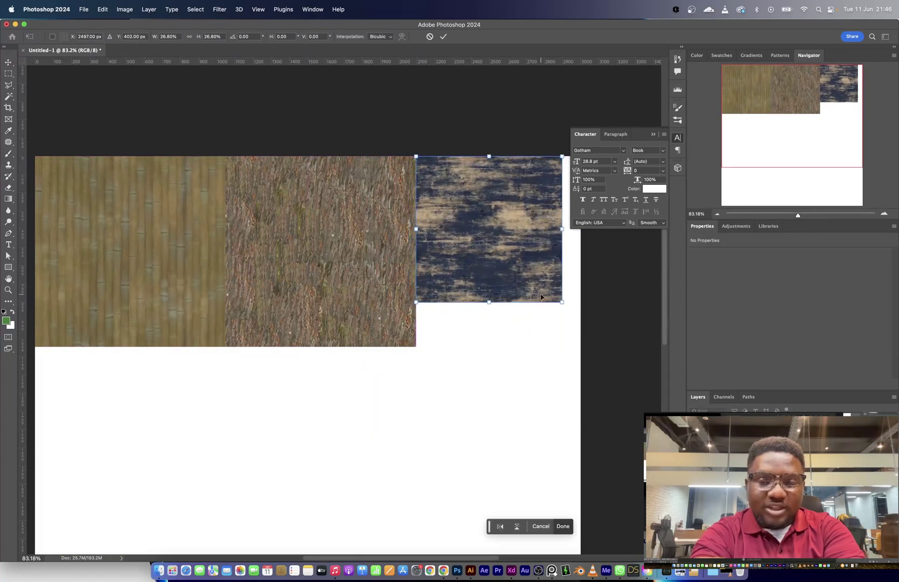
left_click_drag(561, 303, 607, 347)
key("Return")
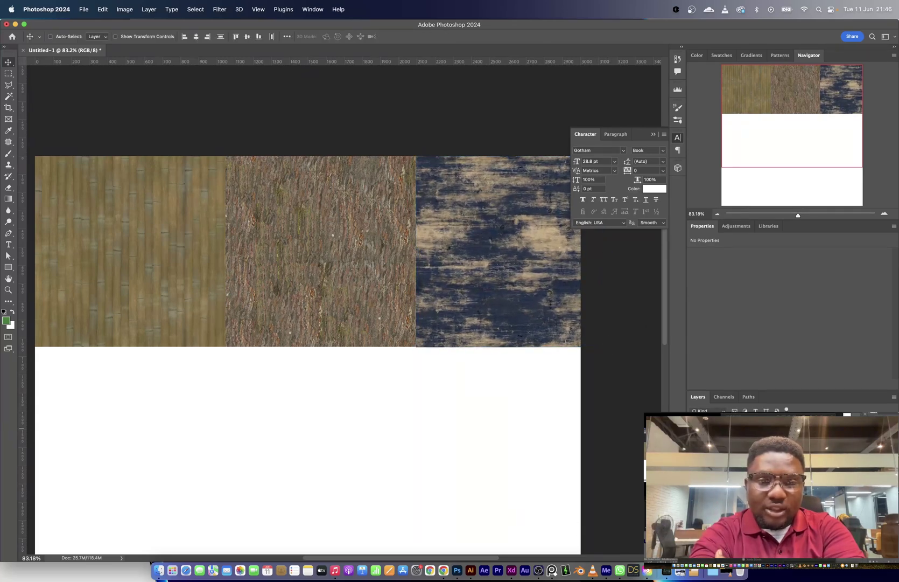
key("super+t")
left_click_drag(607, 345, 578, 343)
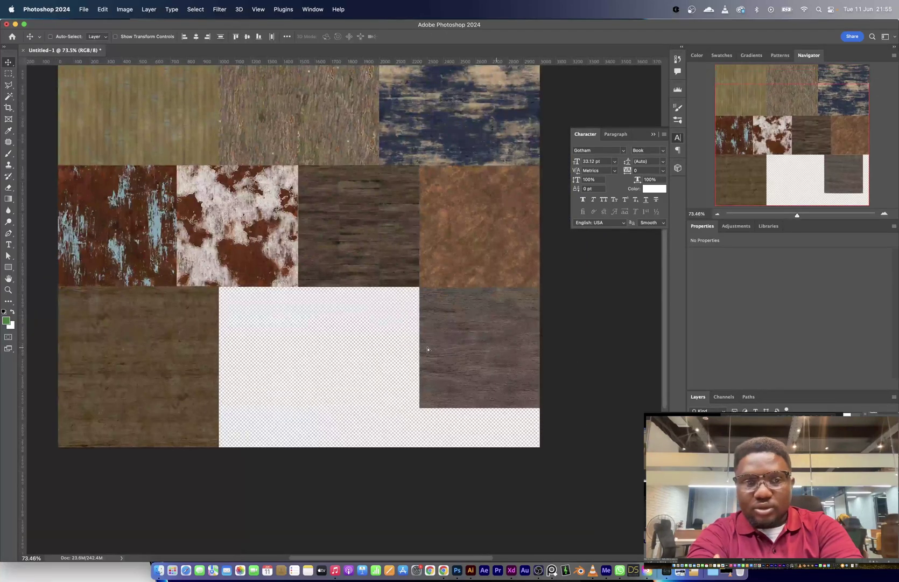
Move the grey wood texture into the empty gap in the bottom row and switch the texture sheet to its roughness maps.
left_click_drag(499, 348, 395, 361)
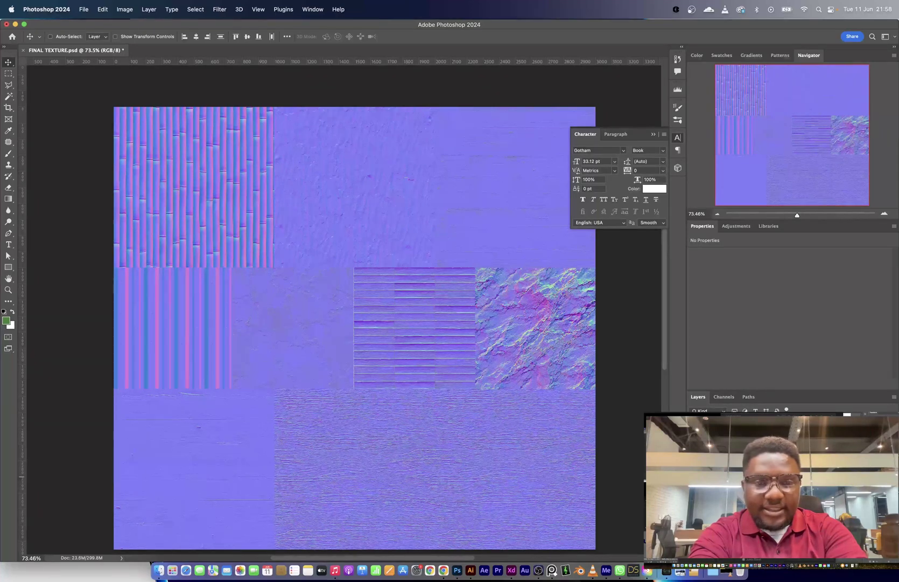
key("super+z")
key("super+z")
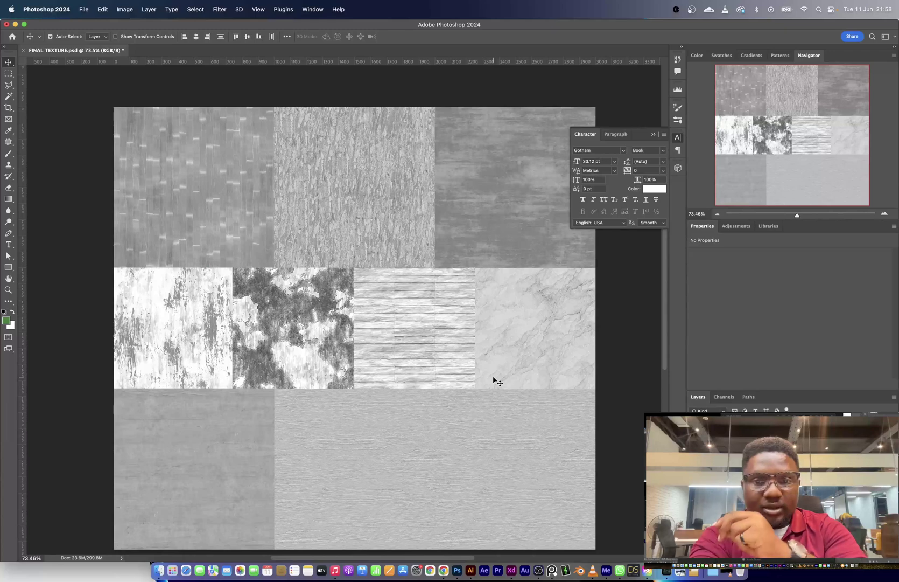
In Blender, try duplicating the last wooden plank about 0.25 m along the X axis.
key("shift+d")
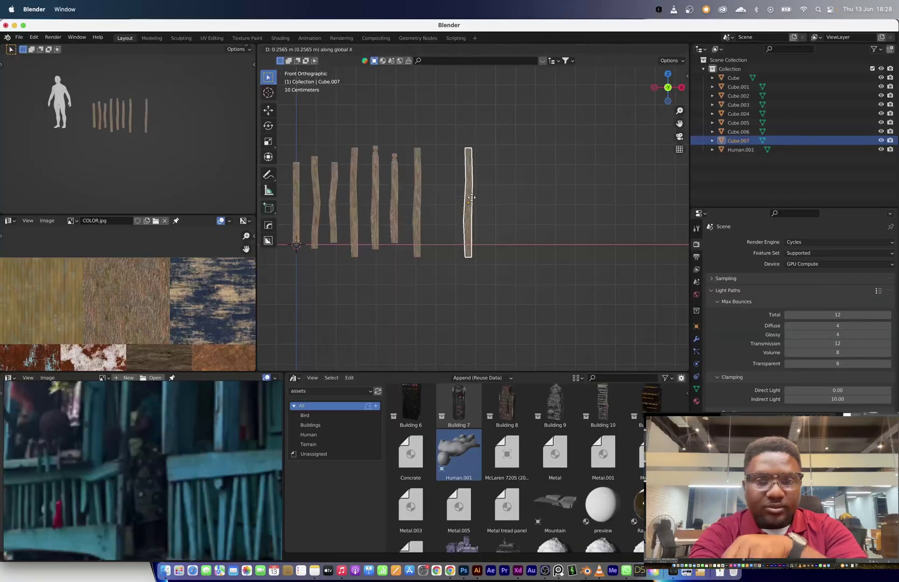
left_click(488, 237)
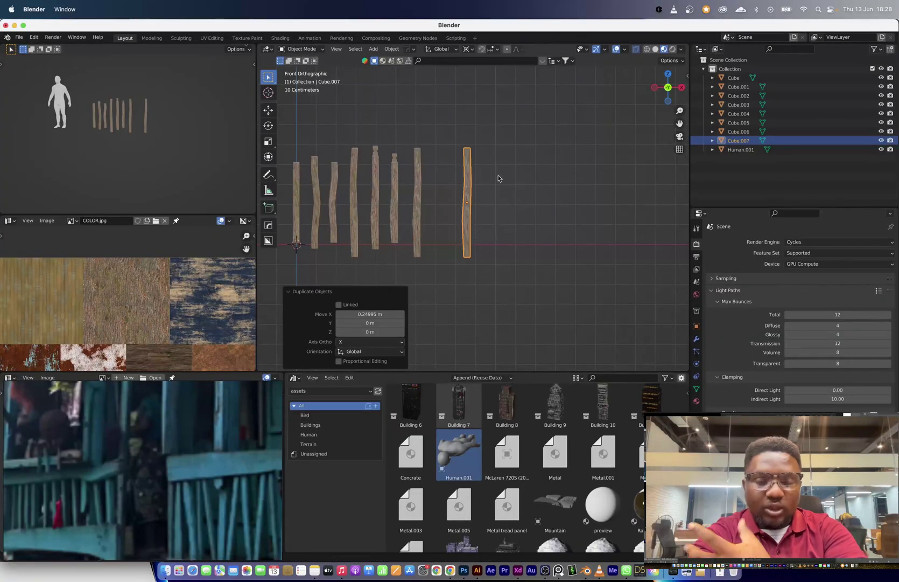
left_click(466, 49)
left_click(468, 111)
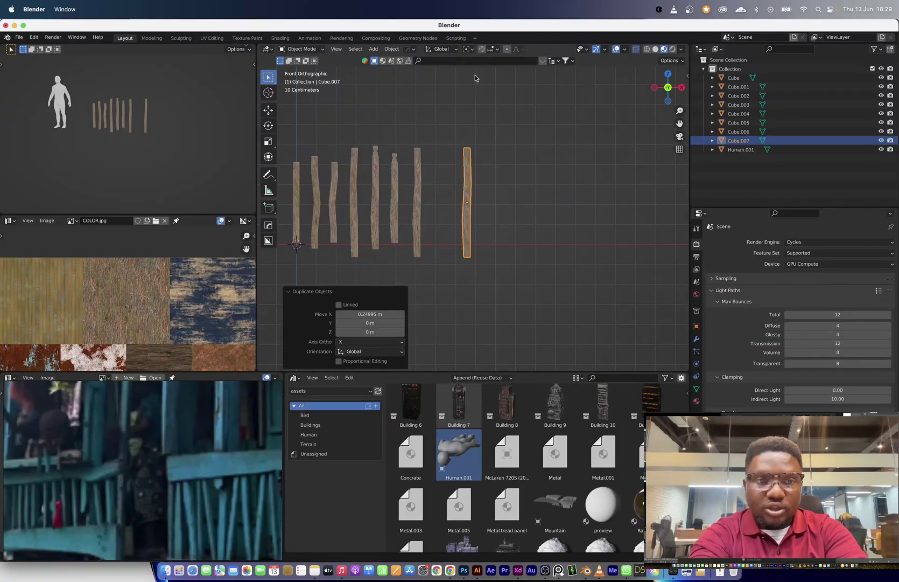
Add a cube next to the row of wooden planks and scale it to 0.133.
key("shift+a")
left_click(506, 202)
key("s")
left_click(471, 264)
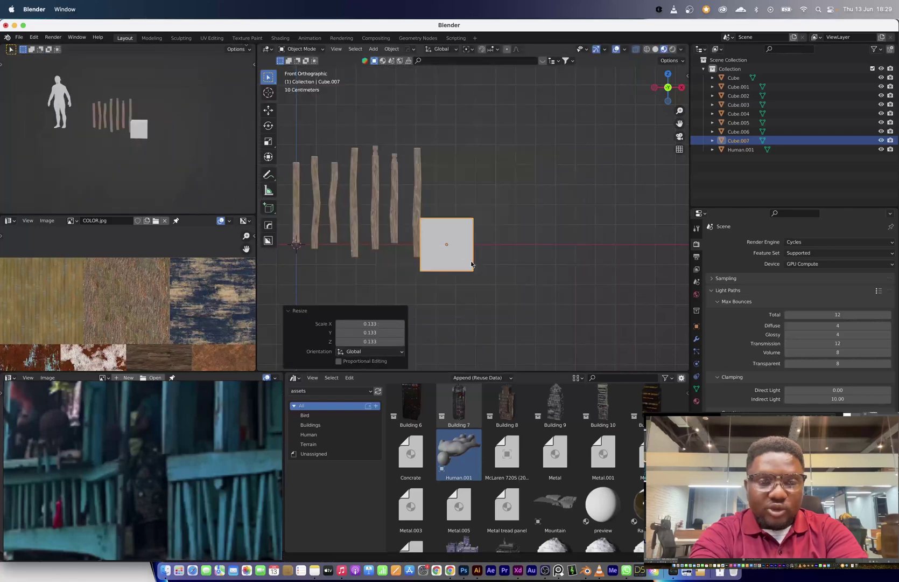
Shrink the cube, shift it along X clear of the planks and stretch it by 7.732 along Z.
key("s")
left_click(464, 261)
key("g")
key("x")
left_click(487, 270)
key("s")
key("z")
left_click(543, 237)
Thin the tall post in X and Y, down to a final 0.703 scale, and raise it along Z to ground level.
key("s")
key("shift+z")
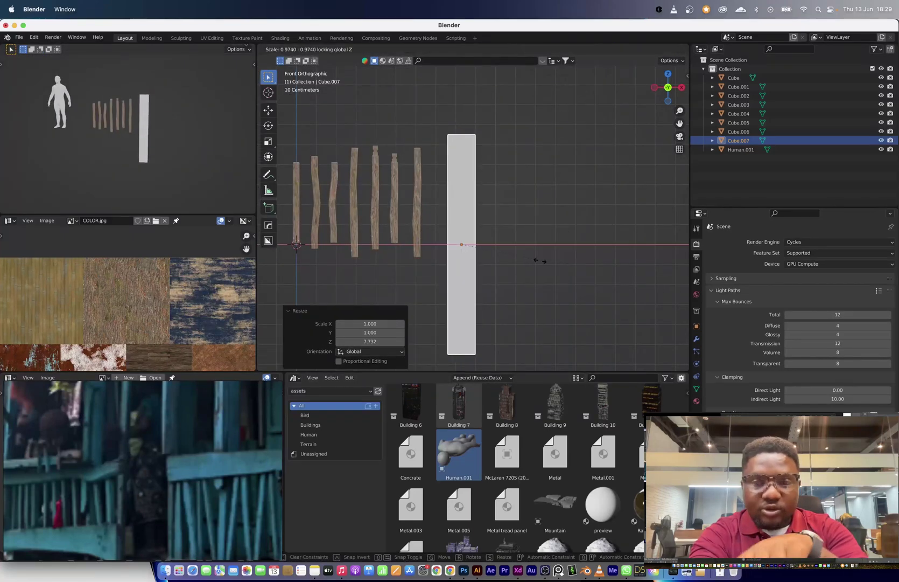
left_click(501, 259)
key("g")
key("z")
left_click(536, 225)
key("s")
key("shift+z")
left_click(484, 197)
scroll(484, 197, "down", 4)
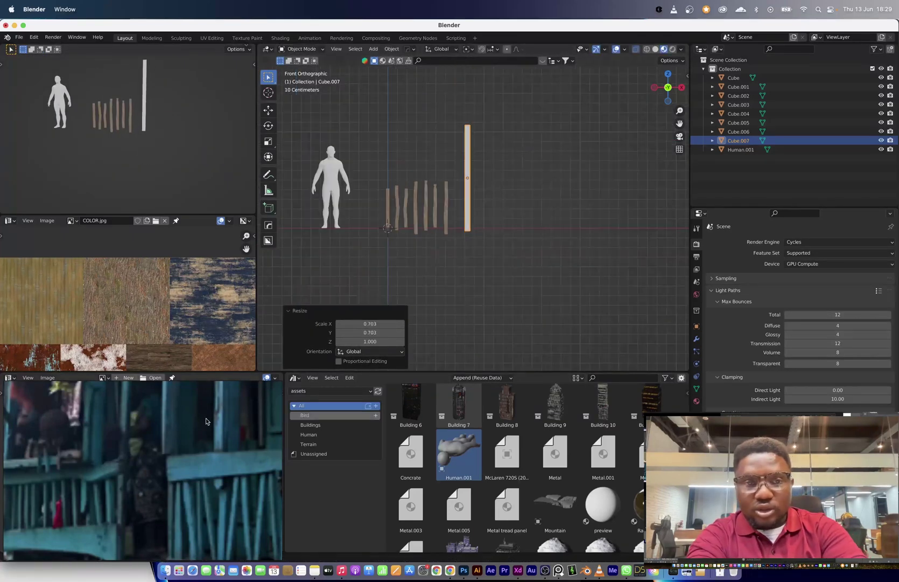
Stretch the post by 1.332 along Z and move it vertically so its base sits near the ground line.
scroll(205, 420, "down", 3)
scroll(532, 205, "up", 2)
key("s")
key("z")
left_click(518, 227)
key("g")
key("z")
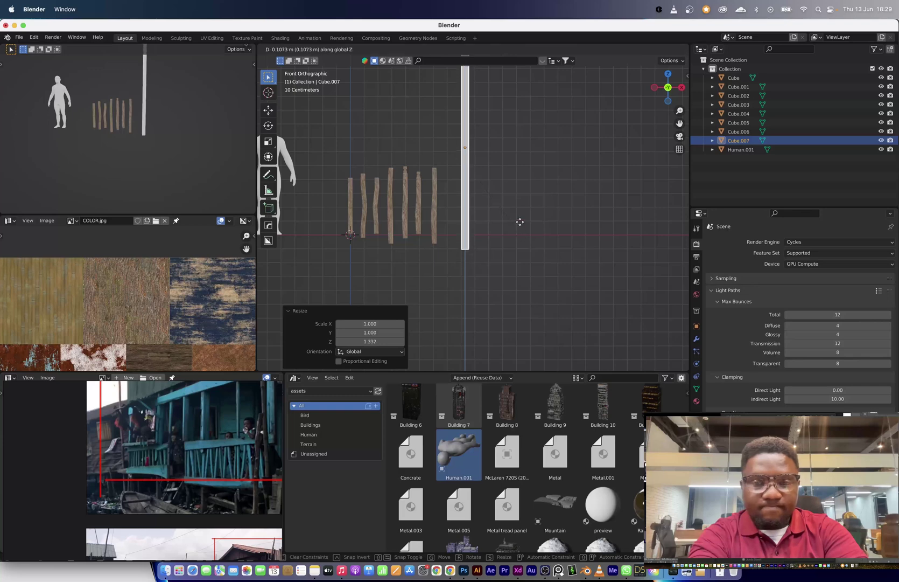
left_click(506, 207)
Rescale the post's height against the human figure and lower it about 0.123 m along Z.
scroll(502, 206, "down", 3)
middle_click_drag(502, 207, 492, 236, "shift")
scroll(484, 247, "up", 1)
key("s")
key("z")
left_click(484, 269)
key("g")
key("z")
left_click(487, 282)
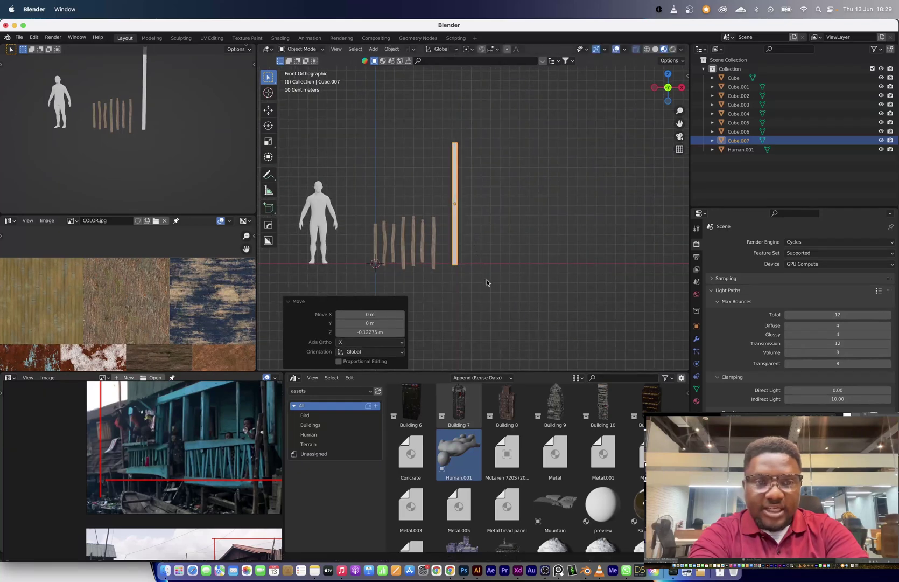
Apply the tall post's scale and unwrap its faces in Edit Mode.
scroll(487, 282, "up", 3)
key("ctrl+a")
left_click(447, 204)
key("Tab")
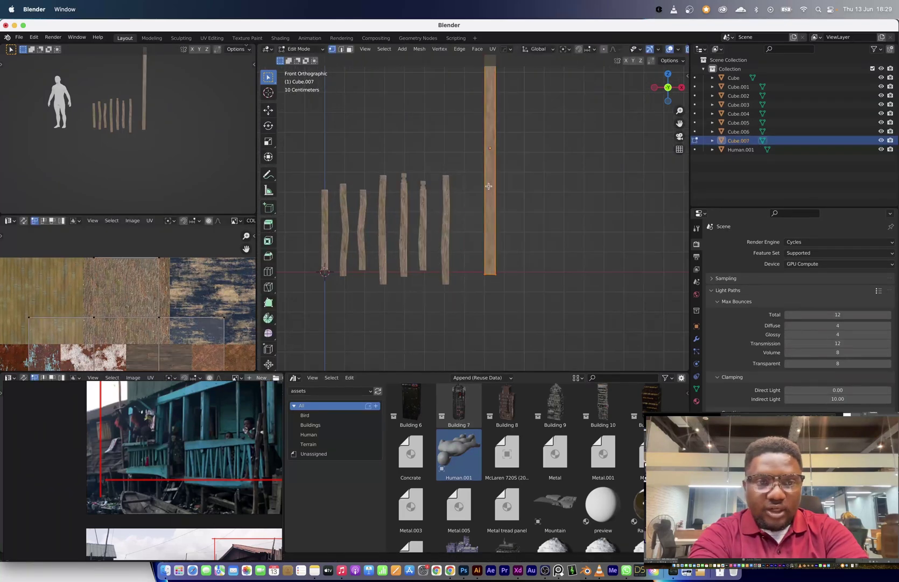
key("u")
left_click(488, 185)
Scale and move the post's UVs onto the brown bark texture, squeezing them into a narrow vertical strip.
key("s")
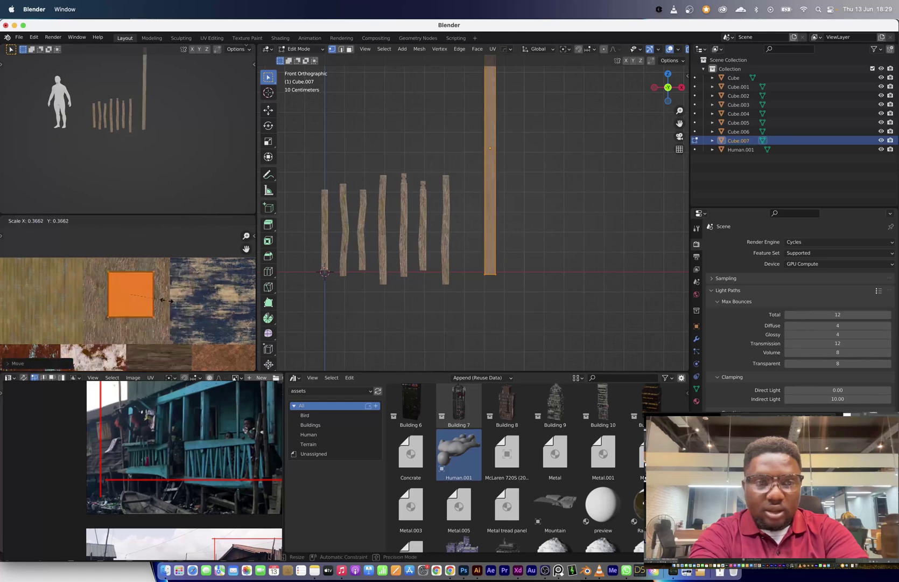
left_click(167, 301)
key("g")
left_click(159, 302)
key("s")
left_click(180, 324)
key("s")
key("x")
left_click(139, 305)
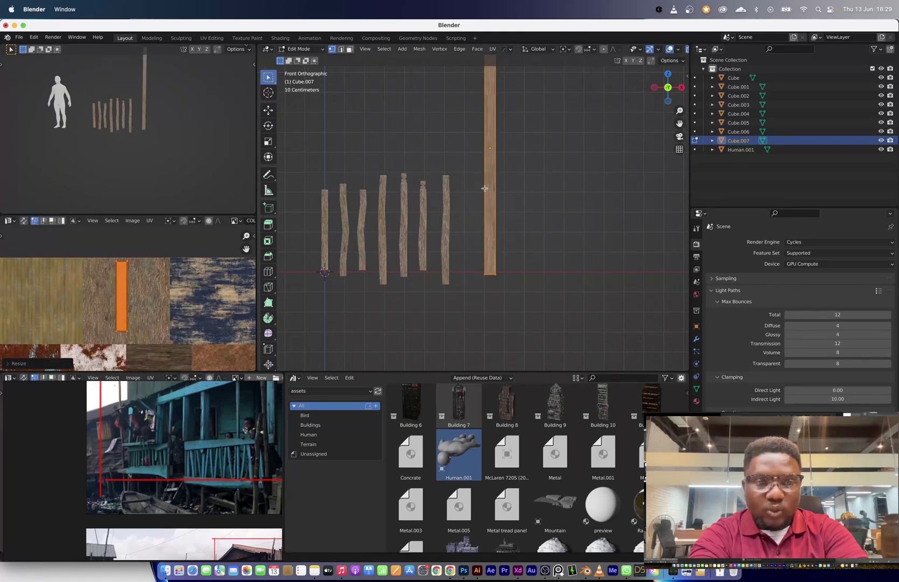
Apply the tall post's transforms again and bevel its edges.
middle_click_drag(485, 188, 490, 235)
key("Tab")
key("ctrl+a")
left_click(492, 235)
key("Tab")
key("ctrl+b")
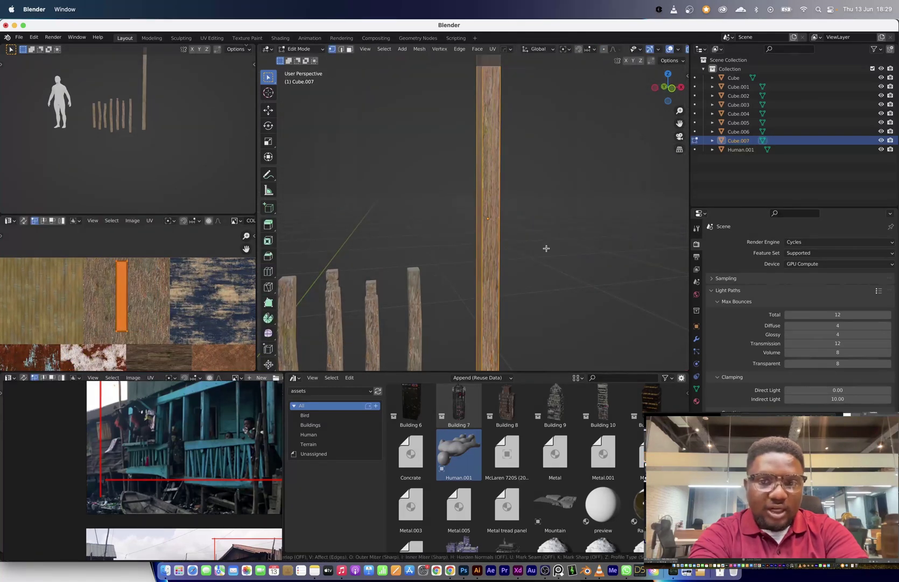
left_click(555, 254)
key("Tab")
scroll(324, 276, "down", 3)
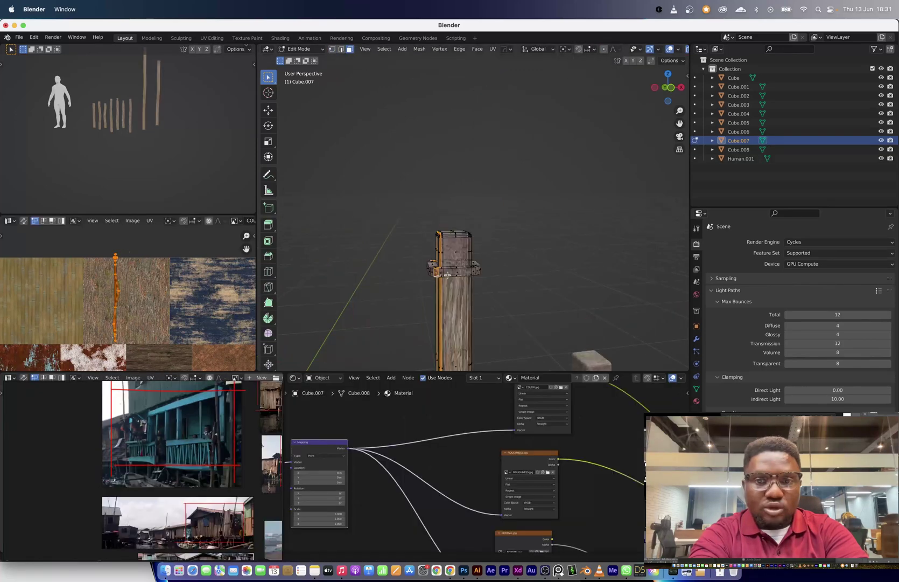
key("Tab")
scroll(525, 305, "down", 6)
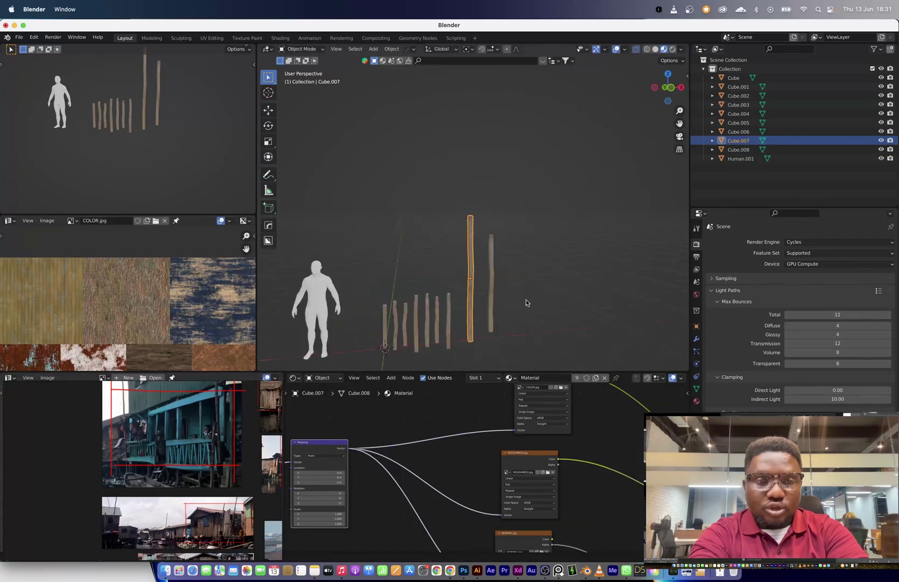
middle_click_drag(493, 250, 523, 216)
left_click(522, 215, "shift")
key("s")
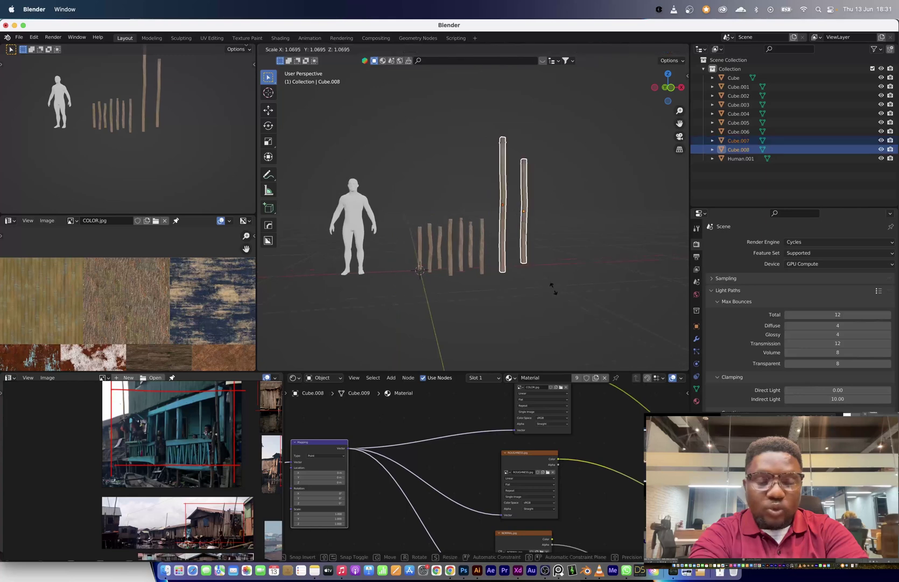
right_click(554, 289)
Thin the taller post slightly in X and Y, then enlarge it slightly in all directions.
left_click(503, 236)
key("s")
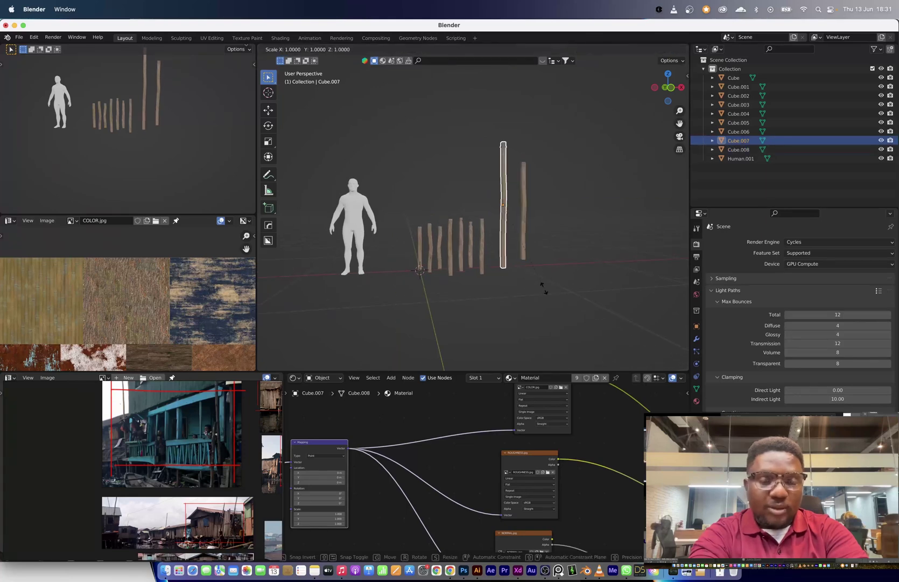
key("shift+z")
left_click(541, 284)
key("s")
left_click(545, 288)
Thin the shorter post slightly in X and Y, then enlarge it a little uniformly.
left_click(524, 243)
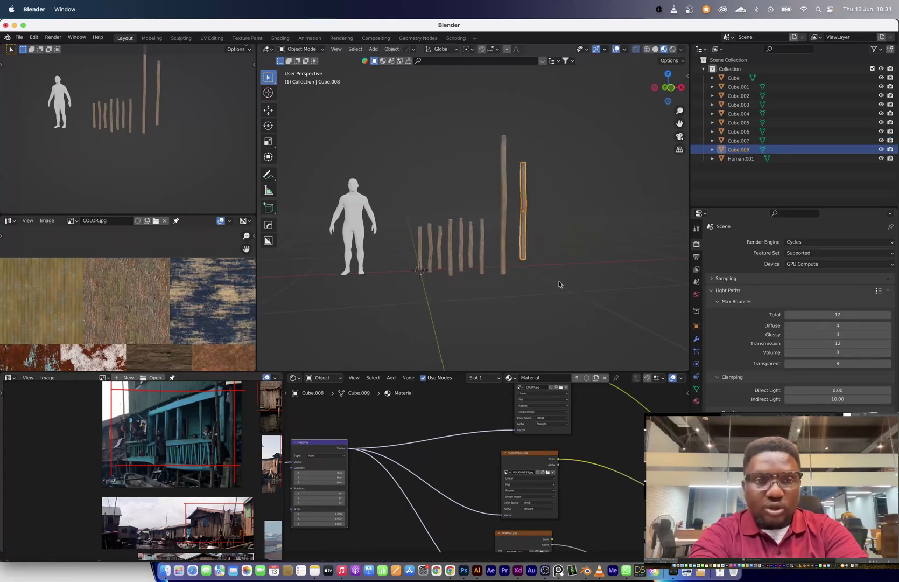
key("s")
key("shift+z")
left_click(556, 277)
key("s")
left_click(558, 283)
middle_click_drag(558, 283, 520, 245)
Make a linked duplicate of the taller post and move it -1.6967 m along X to the human figure's far side.
left_click(504, 237)
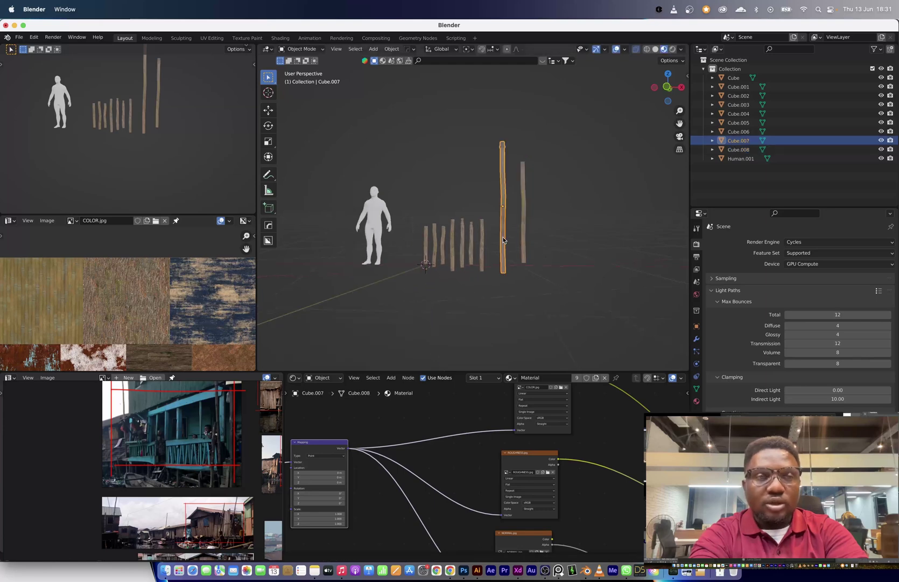
key("alt+d")
key("x")
left_click(376, 234)
middle_click_drag(375, 234, 439, 248, "shift")
scroll(181, 420, "up", 3)
middle_click_drag(178, 424, 147, 440)
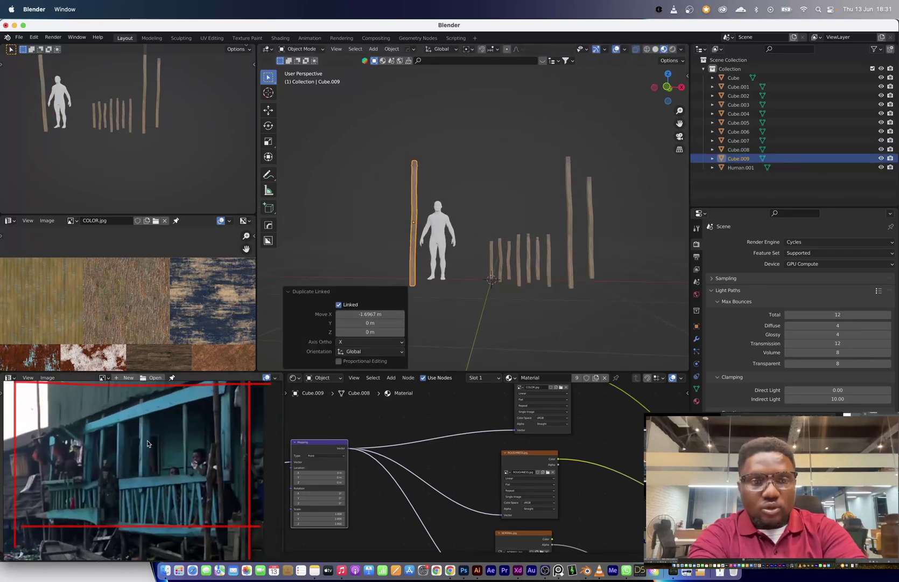
Scale the duplicated post to 0.924 in X and Y and move it along X past the shorter post.
middle_click_drag(395, 253, 434, 256)
middle_click_drag(434, 256, 489, 257, "shift")
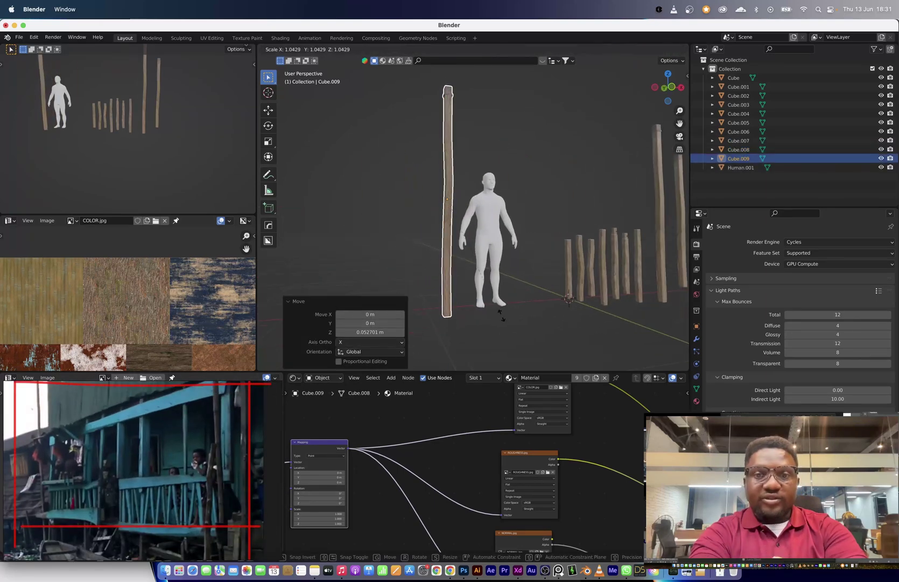
left_click(471, 292)
scroll(445, 279, "down", 3)
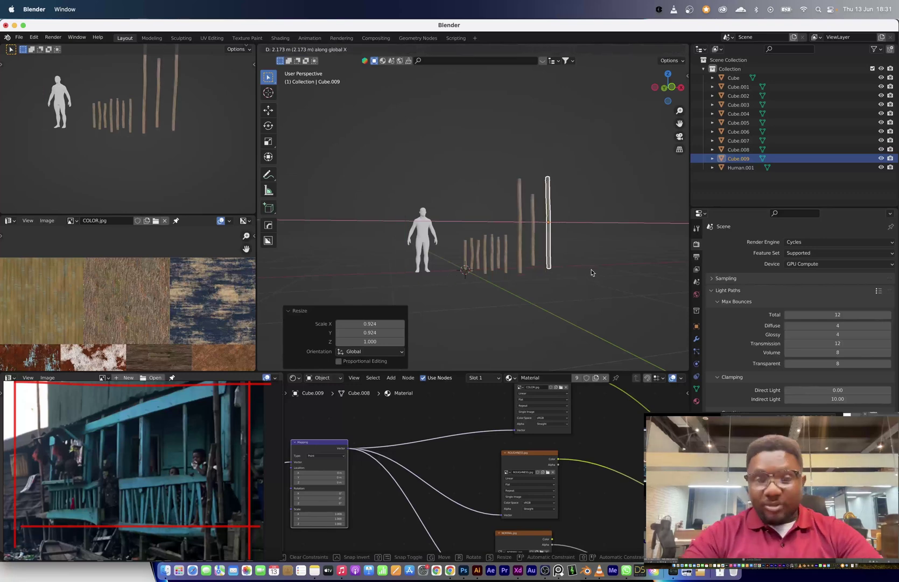
key("KP_Decimal")
Try dissolving the selected edges of the collar at the new post's upper end.
key("Tab")
key("x")
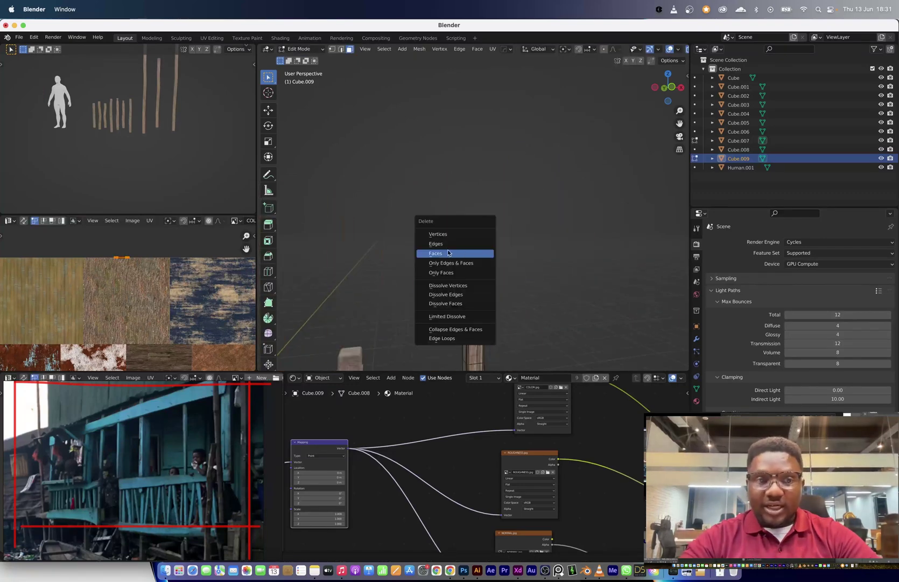
left_click(461, 294)
scroll(468, 275, "up", 4)
key("ctrl+z")
Scale the collar band near the new post's upper end to about 0.91 in X and Y.
middle_click_drag(486, 263, 493, 277)
key("s")
key("shift+z")
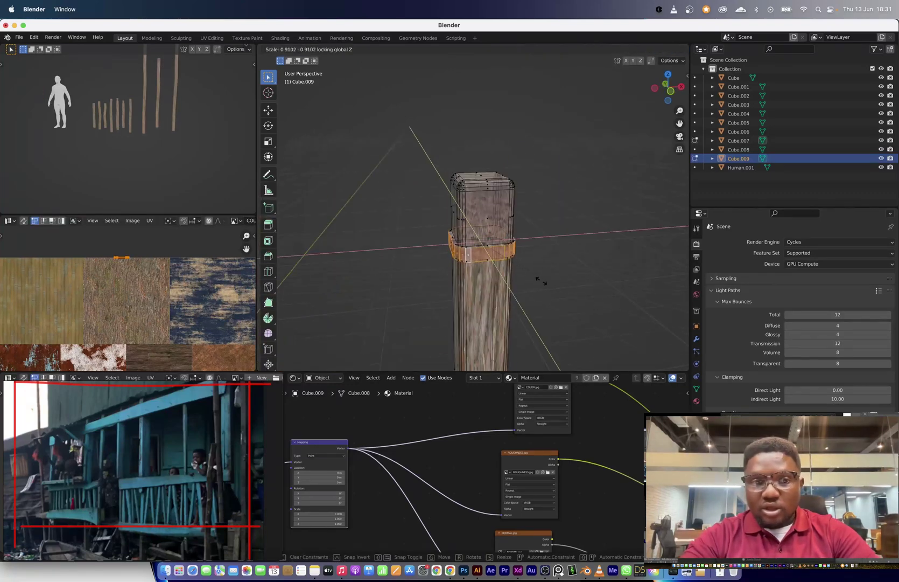
left_click(537, 279)
key("Tab")
scroll(535, 279, "down", 8)
middle_click_drag(535, 241, 538, 88, "shift")
middle_click_drag(502, 247, 497, 267, "shift")
Try shifting the new post's middle edge loop and deleting the post, undoing both attempts.
key("Tab")
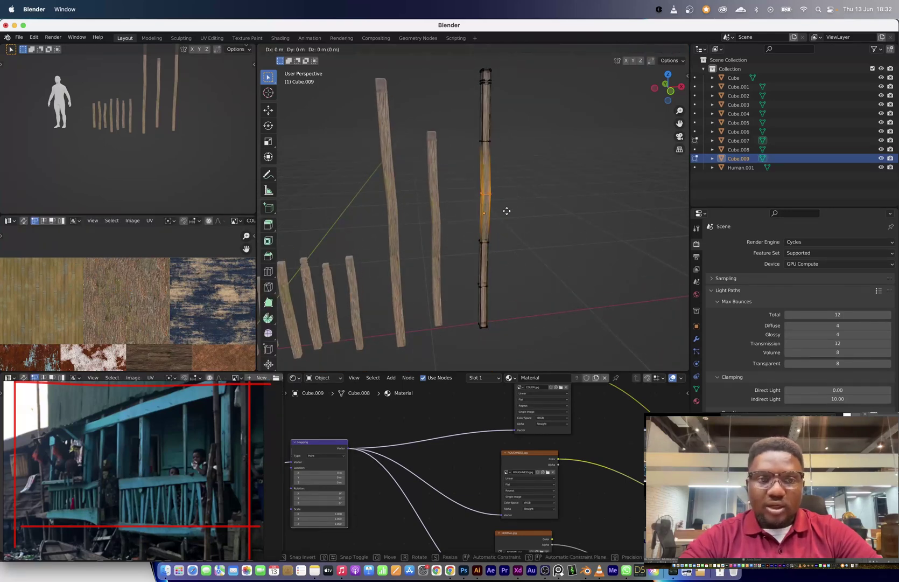
left_click(501, 212)
key("ctrl+z")
key("Tab")
key("x")
left_click(503, 215)
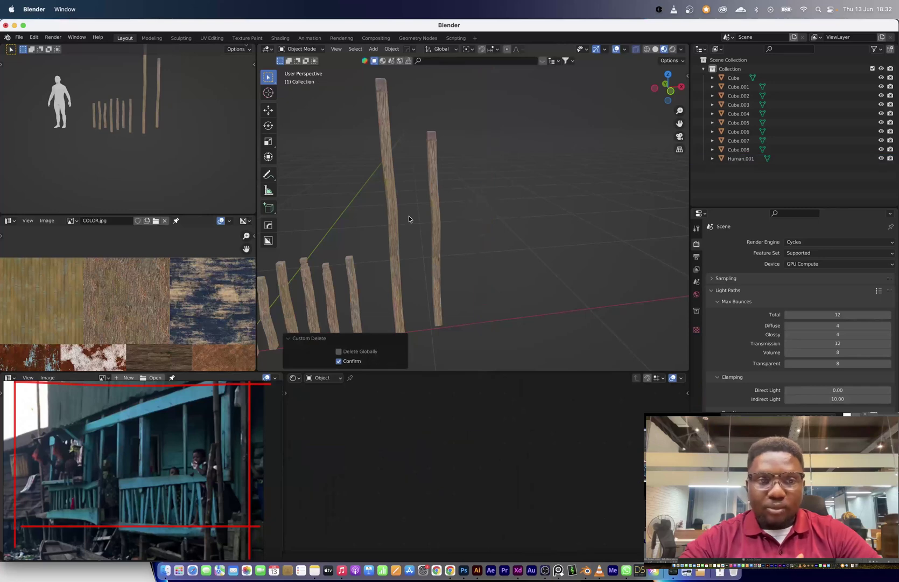
key("ctrl+z")
Try applying the new post's transforms and bending its middle edge loop along X by about -0.045 m.
key("ctrl+a")
left_click(461, 311)
key("Tab")
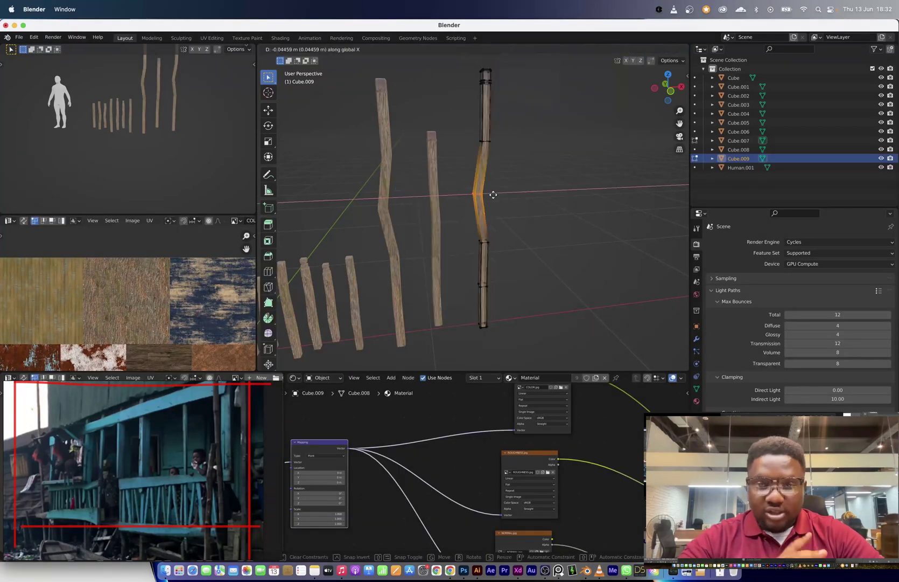
left_click(499, 194)
key("ctrl+z")
Select the whole mesh of the new post and reposition its UVs over the brown bark texture.
key("Tab")
scroll(502, 194, "down", 2)
key("Tab")
key("a")
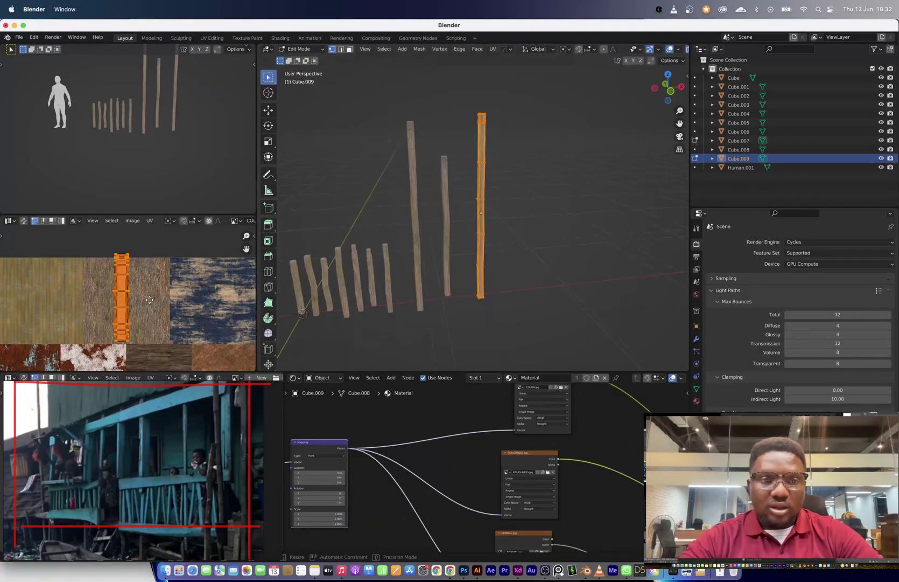
key("Tab")
scroll(481, 215, "down", 3)
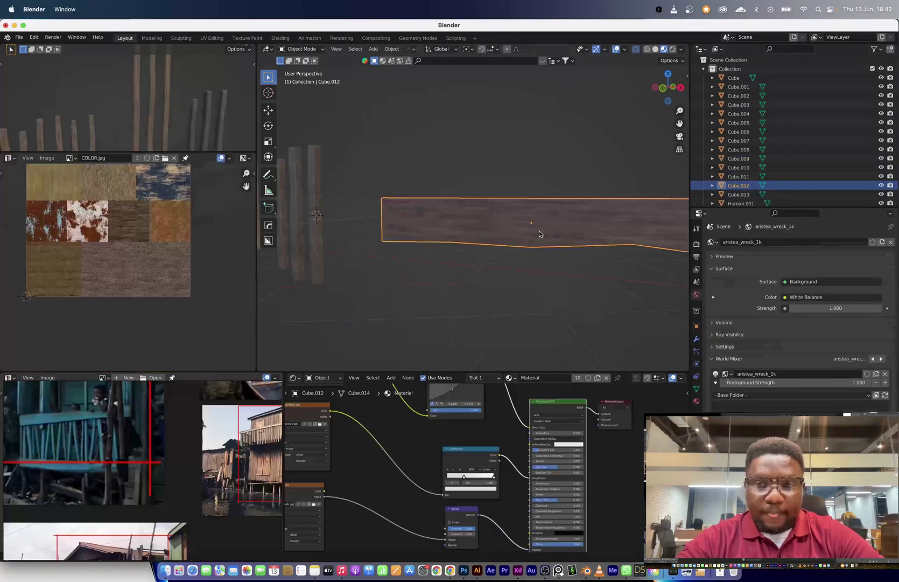
Duplicate the horizontal floor plank and move the newest copy about 0.36 m along Y beside the others.
middle_click_drag(539, 230, 402, 322)
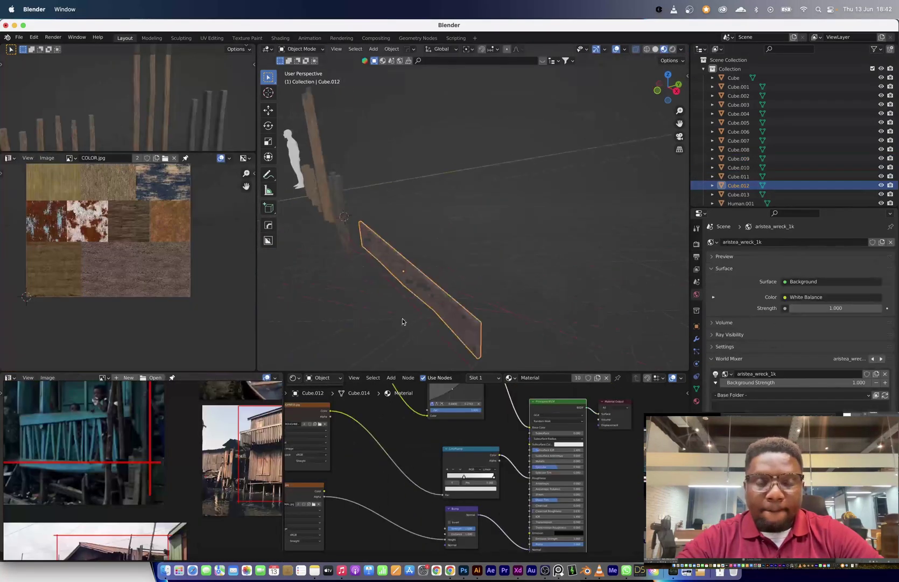
left_click_drag(443, 271, 480, 303)
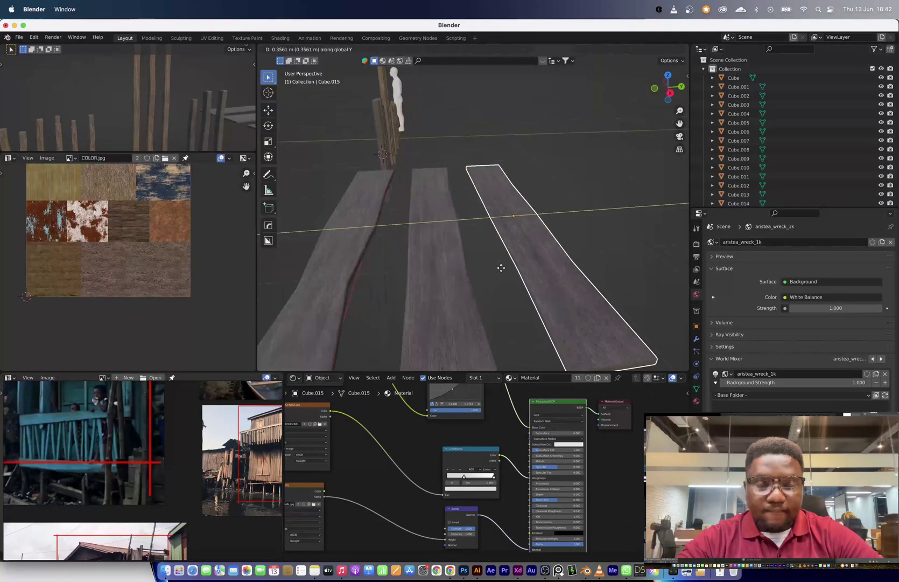
key("a")
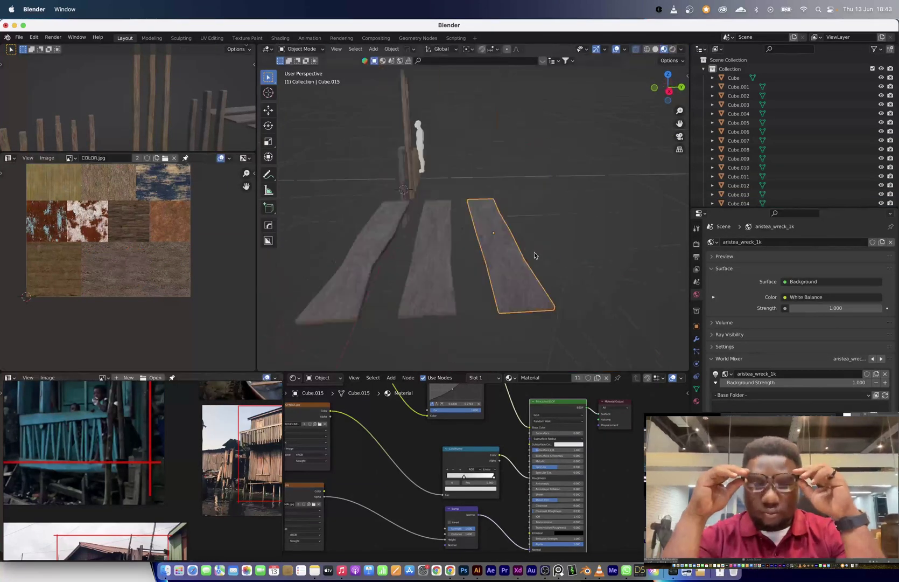
Turn the floor planks slightly for variation, rotating the middle one by -2.93° about Z.
key("r")
left_click(580, 284)
key("g")
key("x")
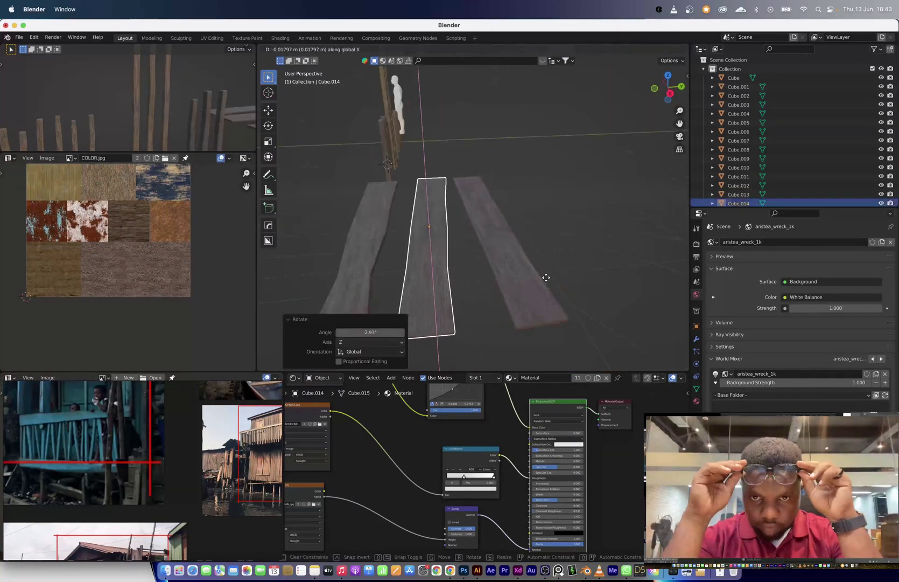
key("Escape")
Duplicate a floor plank as a fourth board and add three lengthwise loop cuts to the third plank.
key("shift+d")
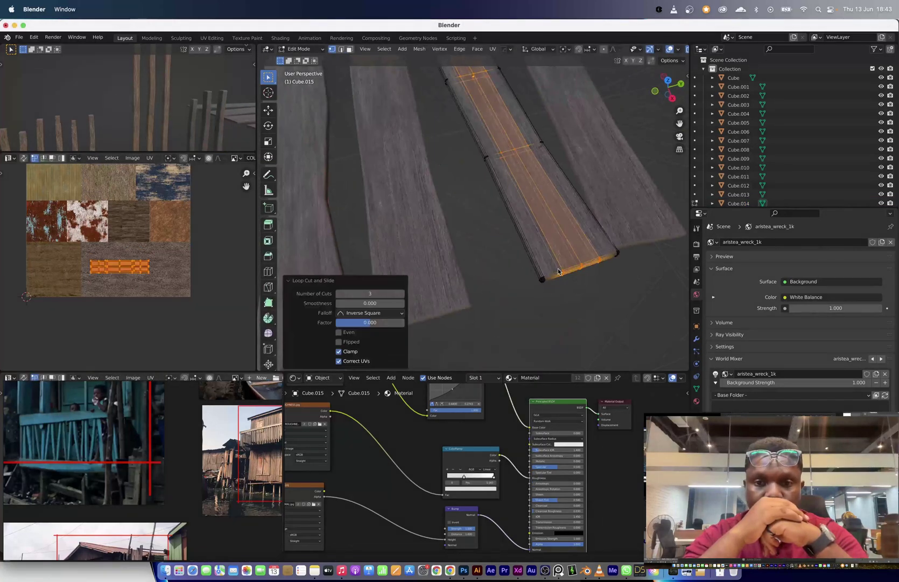
key("r")
key("z")
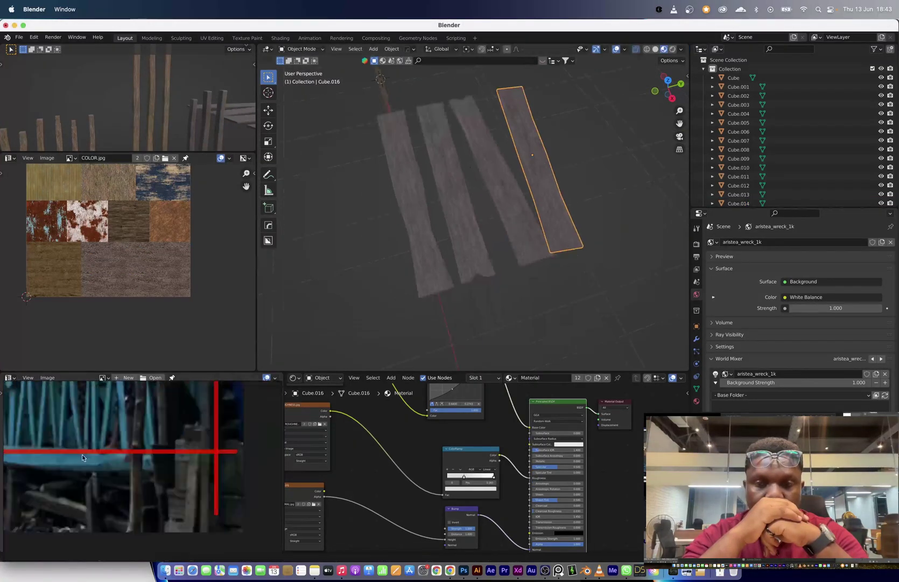
Try adding a linked duplicate of the fourth plank 0.43772 m along Y and adjusting its Y position.
key("alt+d")
left_click(557, 260)
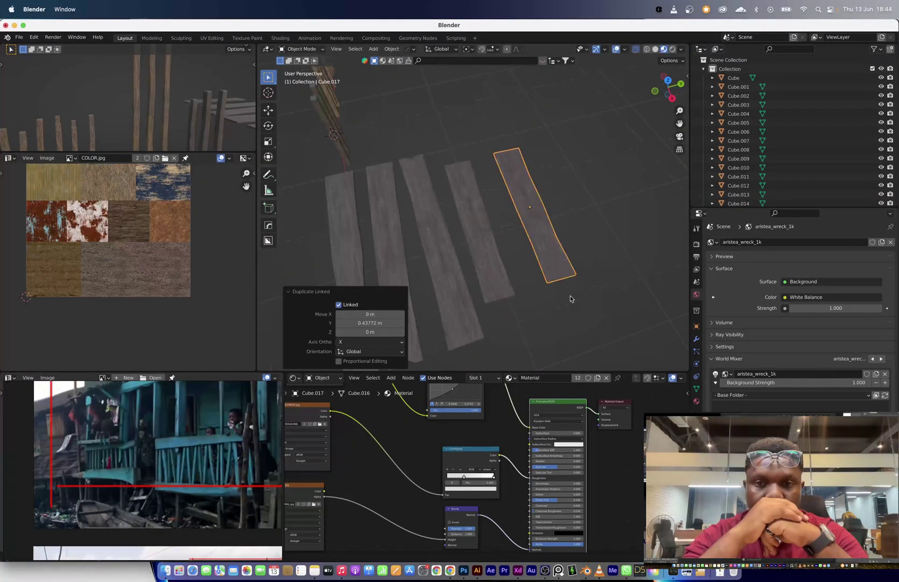
key("g")
key("y")
left_click(558, 301)
Undo the linked duplicate of the fourth plank together with its moves.
scroll(530, 227, "up", 2)
key("Tab")
key("g")
key("Escape")
key("ctrl+z")
key("ctrl+z")
key("ctrl+z")
Make an independent copy of the fourth plank along Y and move its selected geometry along Y in Edit Mode.
key("shift+d")
key("y")
left_click(544, 213)
key("Tab")
key("g")
key("y")
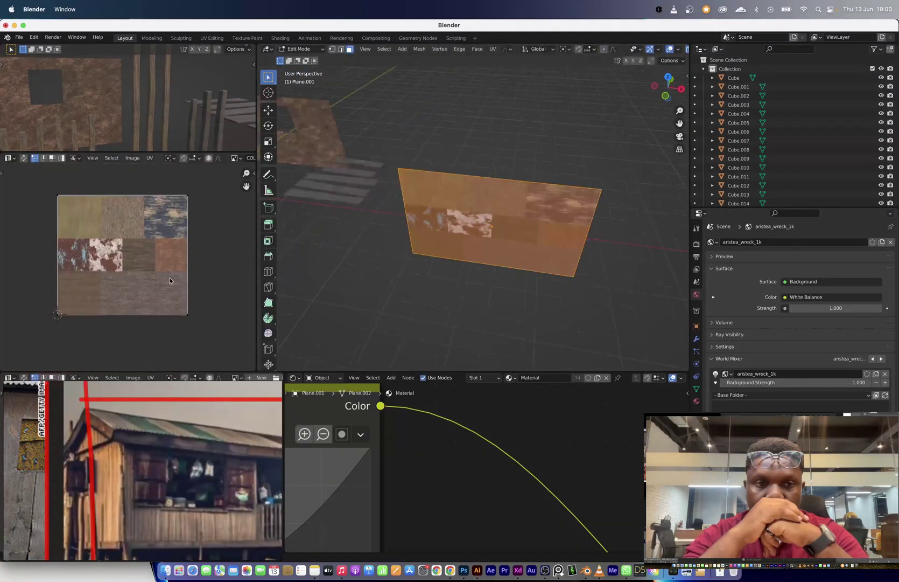
Scale down all the plane's UVs and place them on the grey-brown wood texture in the sheet's bottom row.
key("a")
key("s")
left_click(140, 274)
key("g")
left_click(153, 312)
scroll(164, 289, "up", 1)
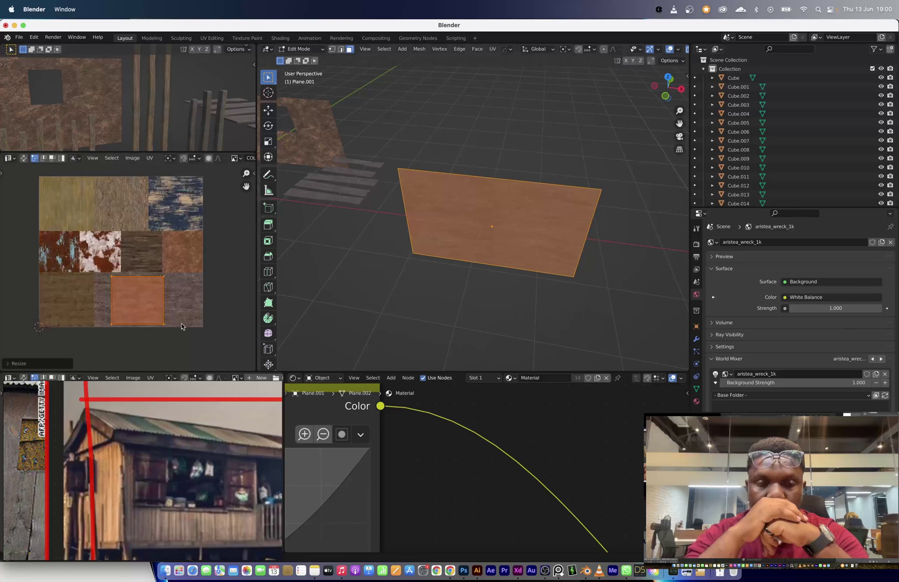
Move the plane's UVs onto the bamboo texture in the sheet's top row and scale them to cover it.
key("g")
left_click(106, 228)
middle_click_drag(105, 228, 188, 306)
scroll(188, 283, "up", 4)
key("s")
left_click(192, 282)
key("g")
left_click(190, 285)
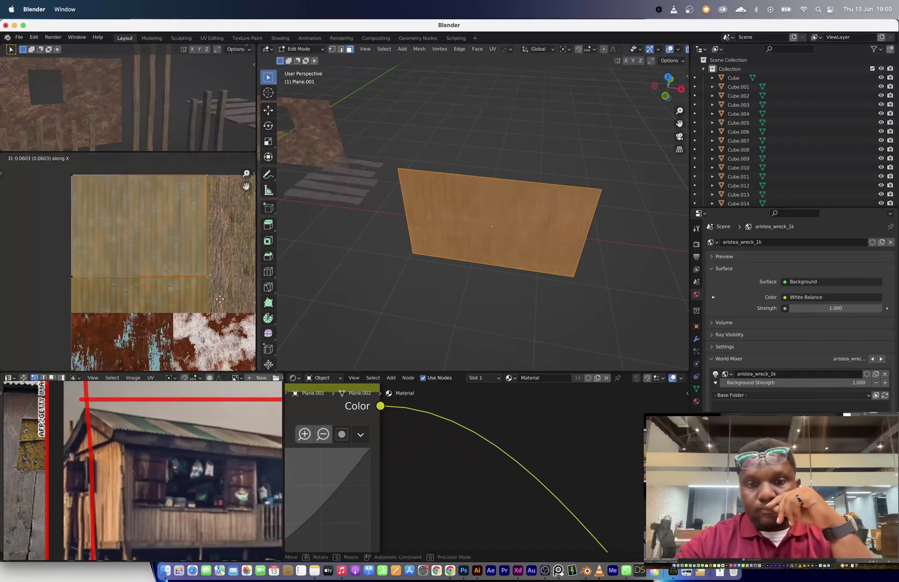
left_click(95, 298)
Return the bamboo plane to Object Mode, stretch it along Z and resize it uniformly.
key("Tab")
middle_click_drag(517, 229, 524, 191)
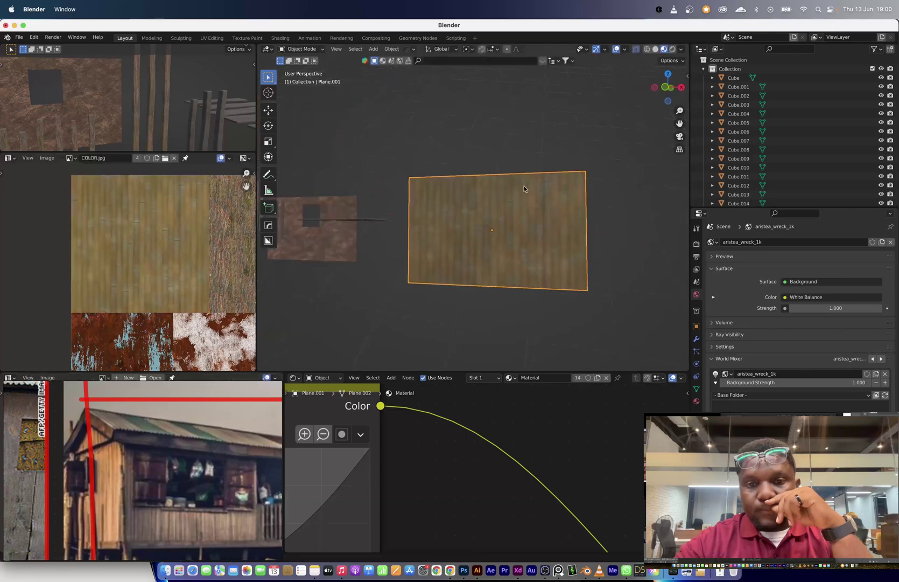
key("s")
key("z")
left_click(549, 307)
key("s")
left_click(568, 257)
Divide the bamboo plane into narrow vertical strips with closely spaced loop cuts.
key("Tab")
middle_click_drag(437, 173, 433, 151)
key("ctrl+r")
left_click(437, 147)
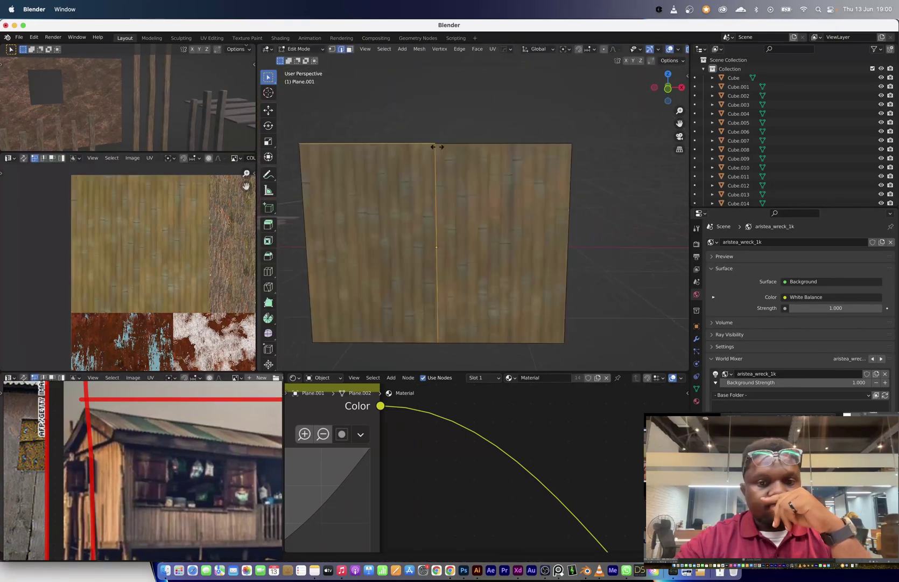
left_click(572, 140)
key("ctrl+r")
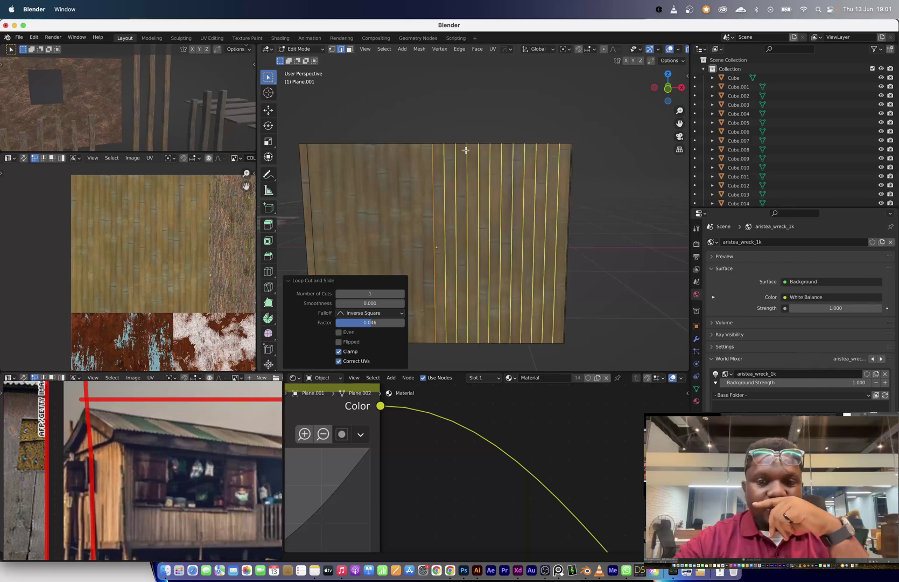
Select all vertical edges of the bamboo panel by similar length and bevel them into narrow bands.
middle_click_drag(469, 203, 521, 240)
key("shift+g")
left_click(507, 249)
left_click(499, 252)
key("shift+g")
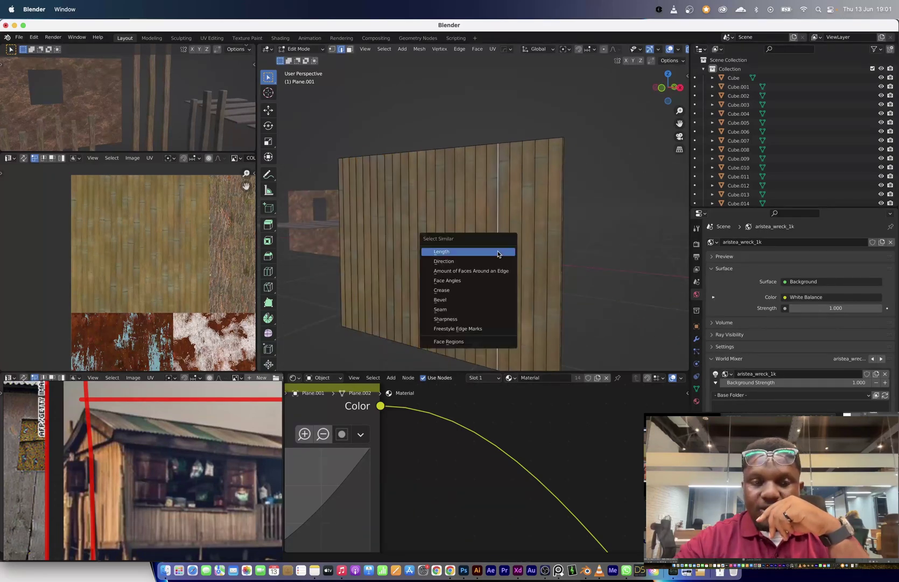
left_click(466, 256)
scroll(526, 232, "up", 2)
scroll(528, 231, "down", 3)
scroll(550, 255, "up", 4)
key("ctrl+b")
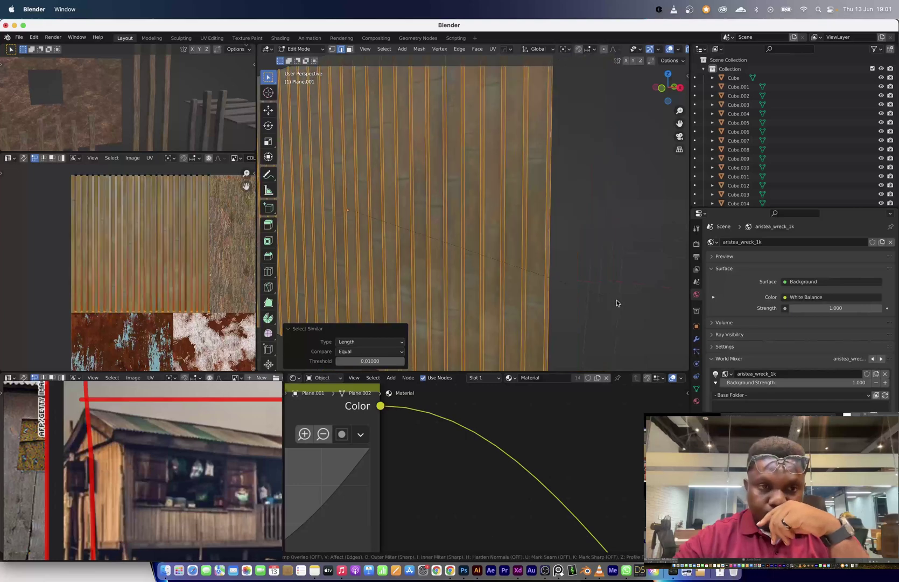
left_click(615, 303)
Move the selected geometry of the panel's strips by -0.008416 m along Z.
scroll(615, 303, "down", 4)
middle_click_drag(616, 303, 544, 251)
scroll(552, 207, "up", 3)
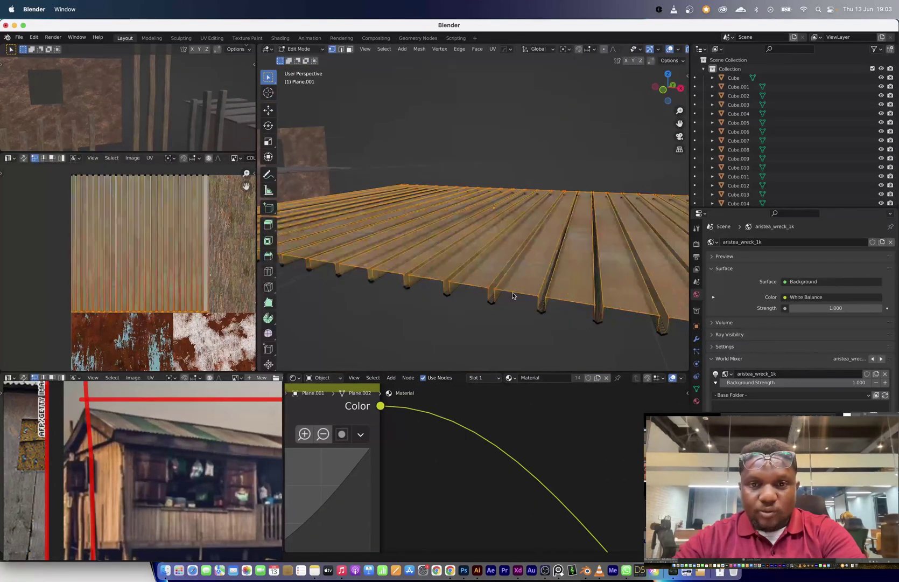
key("a")
left_click(524, 281)
scroll(524, 280, "down", 3)
middle_click_drag(474, 269, 417, 263, "shift")
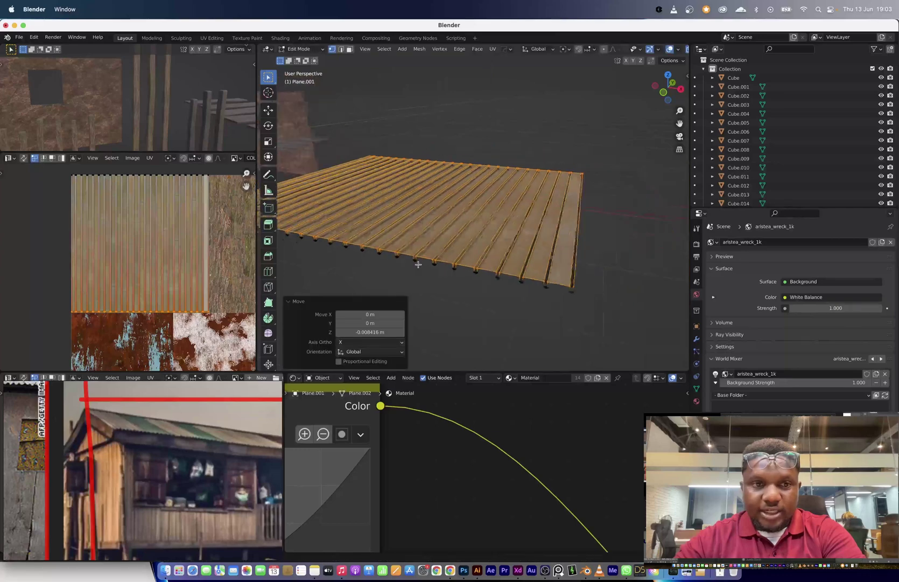
Add a centred loop cut along each wide strip of the bamboo panel.
key("ctrl+r")
double_click(532, 283)
key("ctrl+r")
double_click(511, 275)
key("ctrl+r")
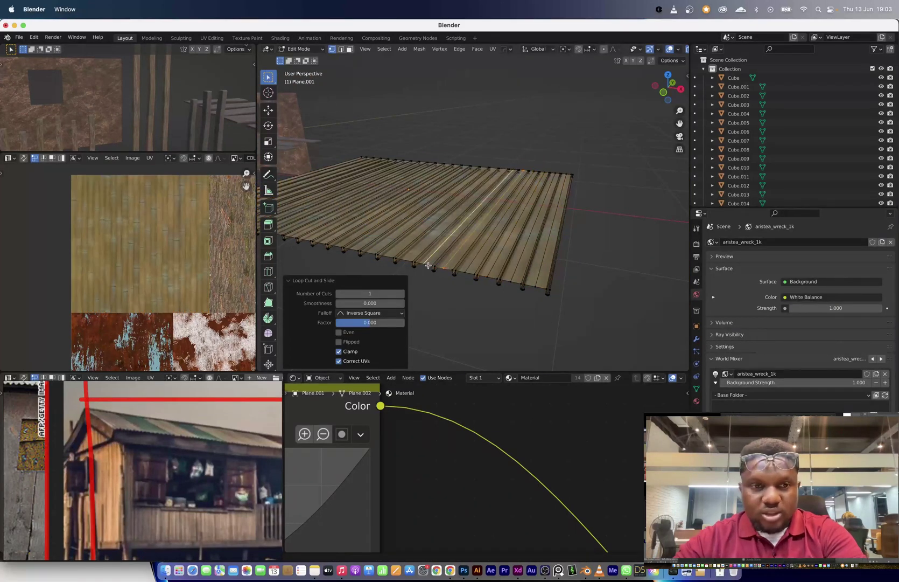
scroll(500, 325, "up", 2)
scroll(421, 303, "down", 2)
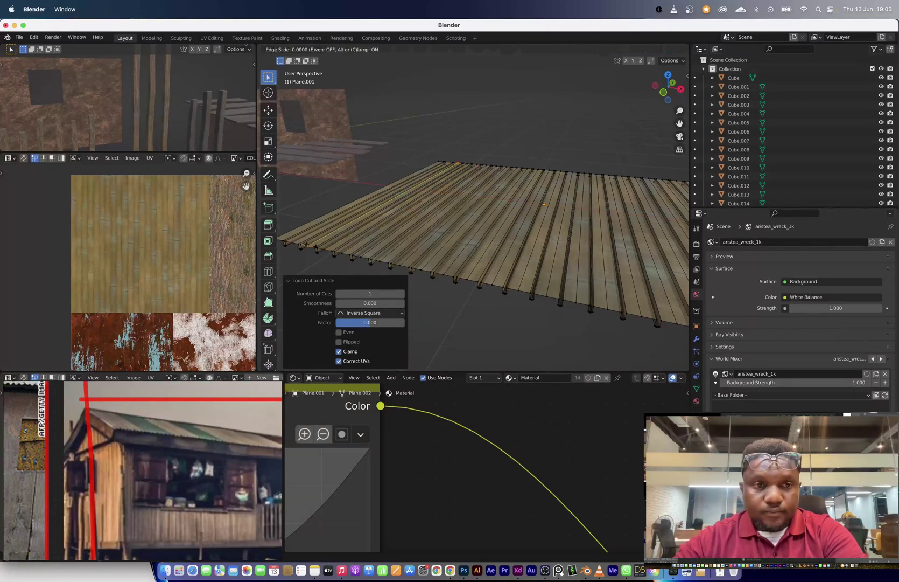
Try selecting the strips' centre edges by matching edge length.
key("2")
middle_click_drag(462, 255, 471, 274)
key("shift+g")
left_click(472, 275)
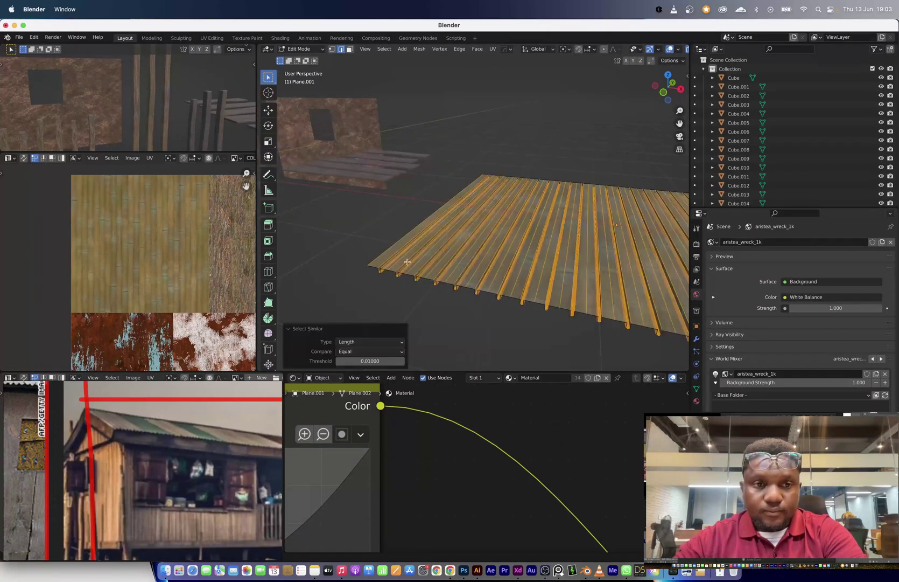
left_click(404, 264)
Select the centre edges of the wide strips individually and raise them 0.053953 m along Z into ridges.
middle_click_drag(404, 264, 423, 253)
scroll(434, 267, "up", 3)
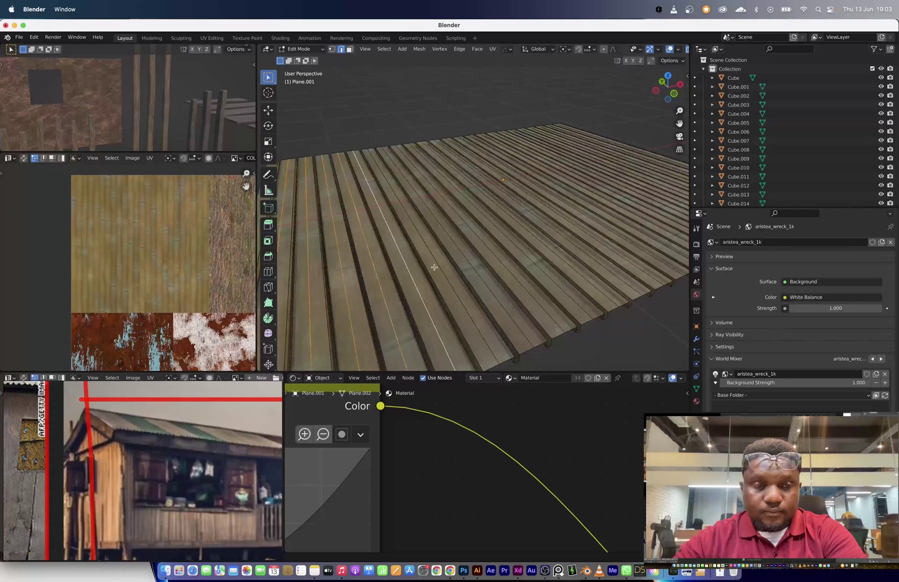
left_click(476, 236, "shift")
middle_click_drag(506, 242, 440, 278, "shift")
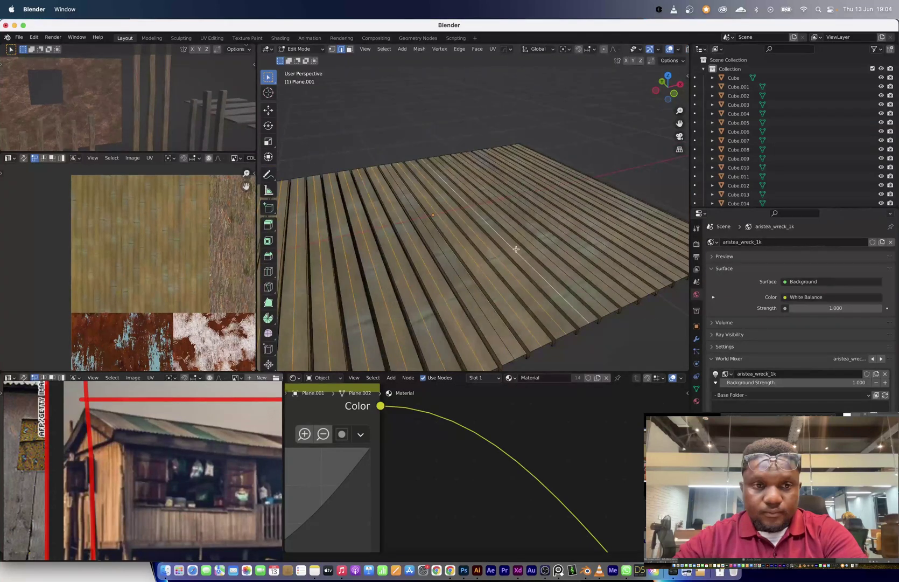
middle_click_drag(516, 248, 456, 296, "shift")
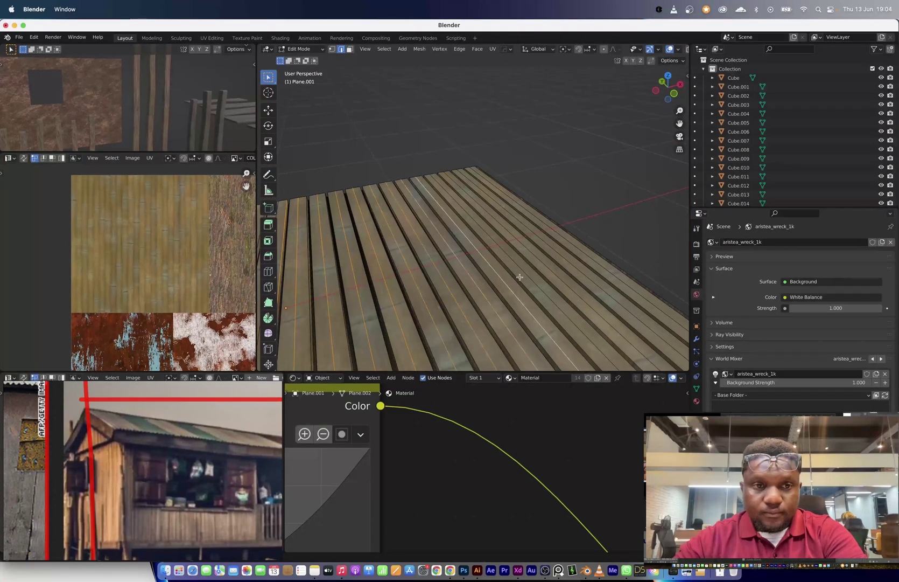
scroll(563, 252, "down", 5)
scroll(488, 257, "up", 6)
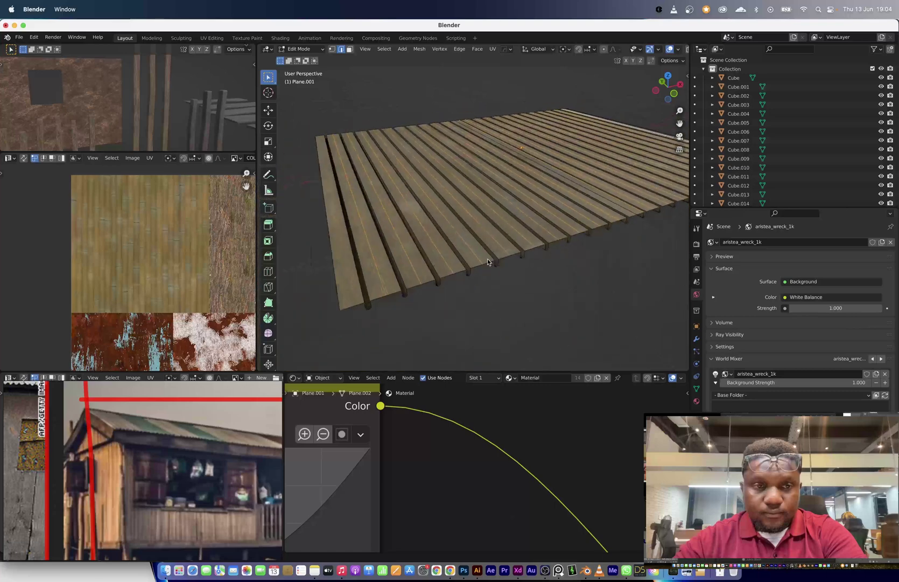
key("g")
key("z")
left_click(570, 295)
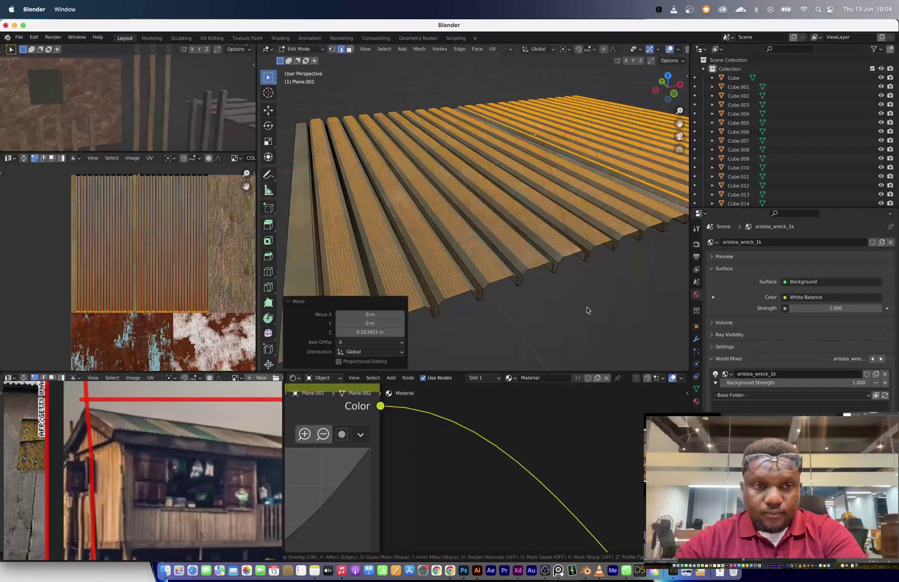
Try a 0.0376 m bevel with 10 segments and a custom profile on the ridge edges.
left_click(586, 310)
left_click_drag(348, 315, 369, 302)
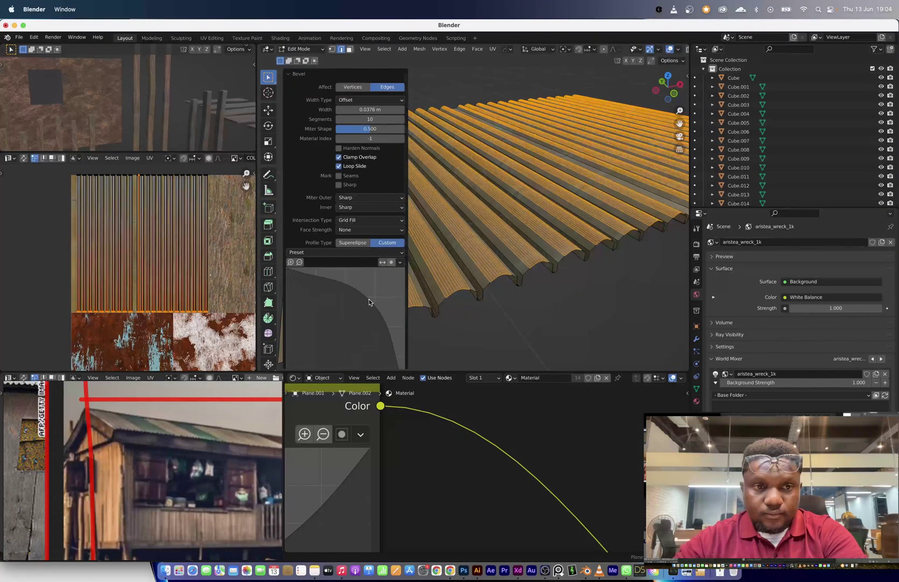
key("super+z")
key("super+shift+z")
middle_click_drag(570, 352, 506, 245)
key("super+z")
Adjust the ridge edges' height along Z and return the bamboo panel to Object Mode.
key("g")
key("z")
left_click(505, 297)
key("a")
key("Tab")
middle_click_drag(584, 68, 502, 163)
Try moving the selected object to a new place in the scene.
key("g")
left_click(412, 220)
key("ctrl+z")
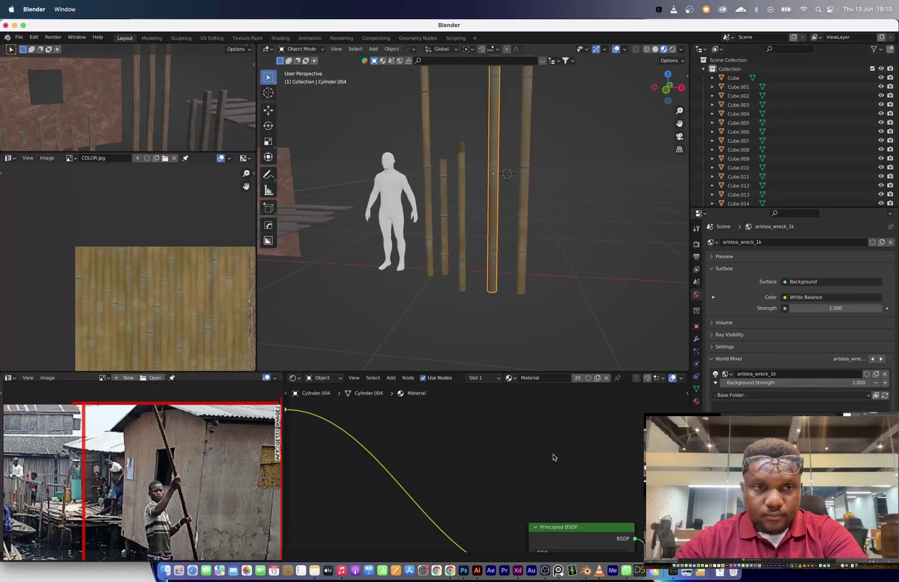
Combine two Principled BSDF nodes through a Mix Shader in the pole's material and arrange the nodes.
scroll(425, 464, "down", 5)
left_click_drag(411, 464, 452, 473)
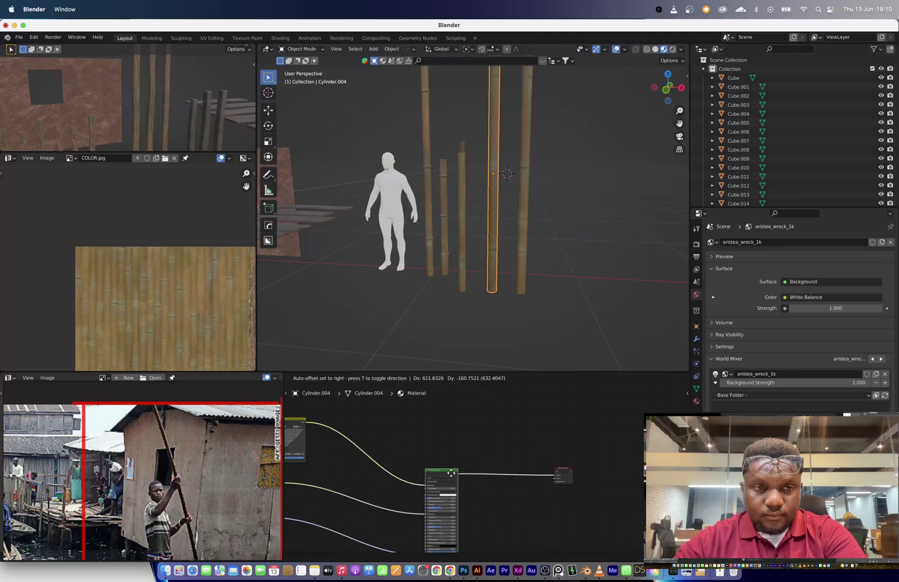
scroll(422, 484, "down", 1)
right_click_drag(430, 455, 430, 452, "ctrl+shift")
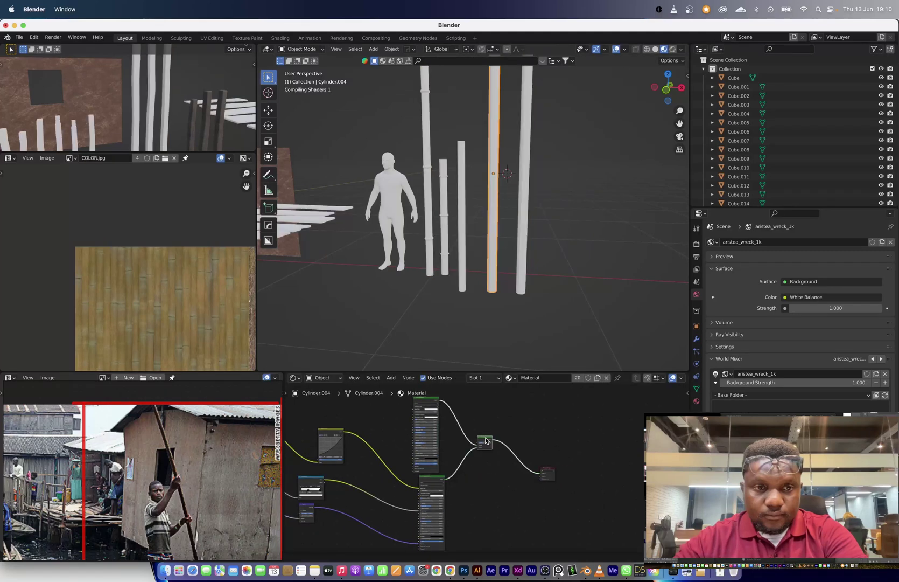
left_click_drag(488, 437, 512, 391)
middle_click_drag(512, 391, 523, 462)
scroll(522, 460, "up", 8)
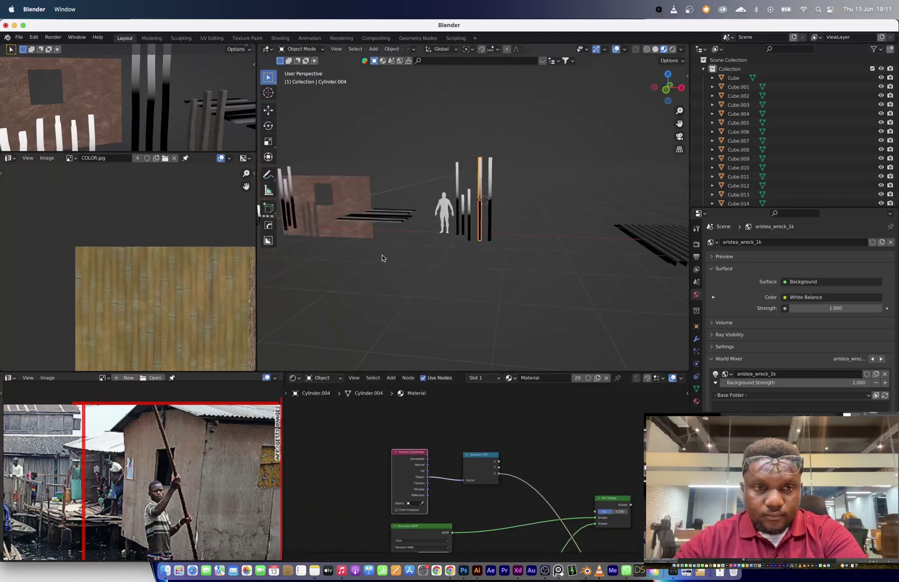
Insert an RGB Curves node before the second Principled BSDF's Base Color and pull its curve down to darken the wood.
middle_click_drag(382, 257, 485, 256)
scroll(474, 479, "up", 1)
scroll(517, 455, "down", 6)
scroll(523, 469, "down", 2)
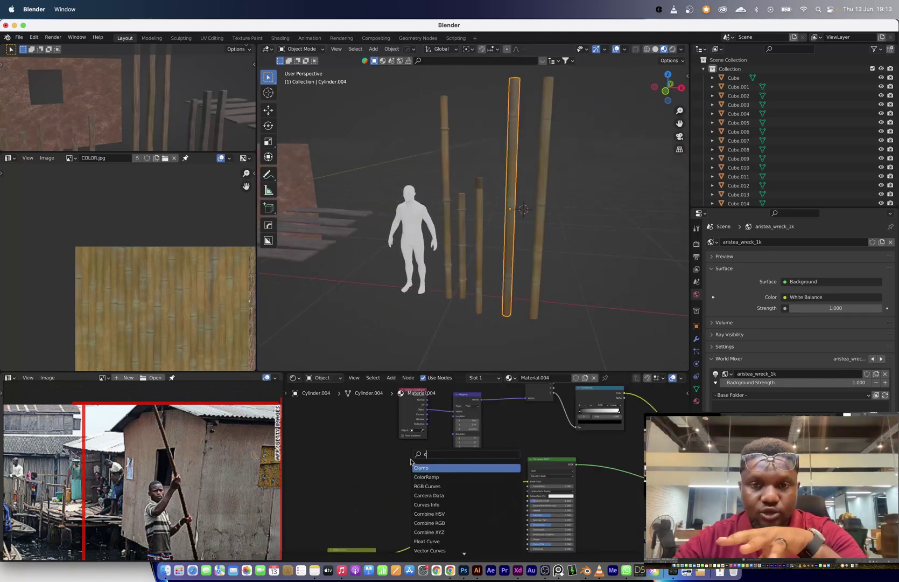
left_click(415, 463)
scroll(409, 479, "up", 2)
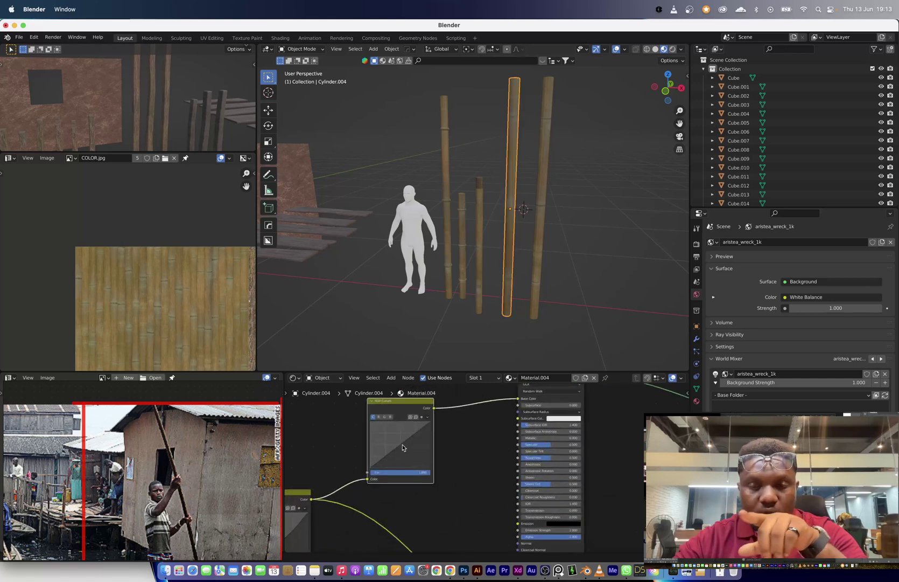
scroll(511, 274, "down", 1)
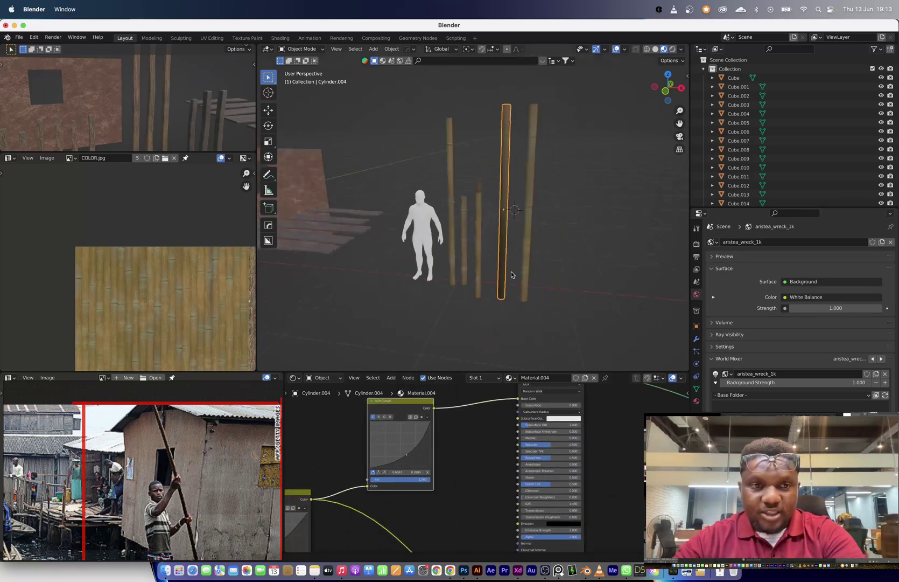
Tighten the height gradient in the ColorRamp by setting its black stop to position 0.115.
middle_click_drag(512, 275, 510, 263)
scroll(510, 262, "up", 1)
scroll(463, 463, "down", 8)
middle_click_drag(468, 418, 478, 488)
scroll(478, 488, "up", 10)
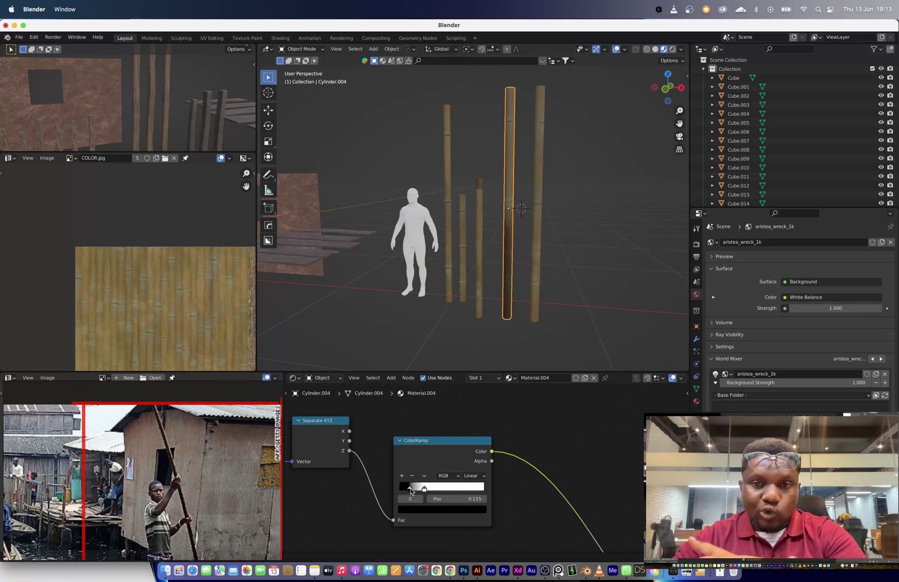
Link the darkened-base material from the tall bamboo pole to the tall pole beside it.
left_click(531, 298)
left_click(507, 243, "shift")
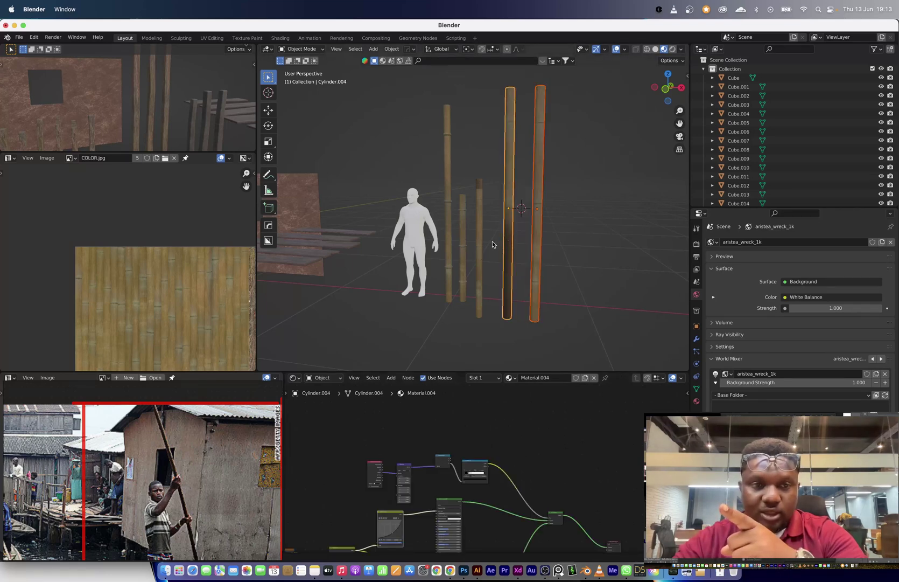
key("ctrl+l")
left_click(497, 247)
left_click(537, 232)
Link the darkened-base material to the three remaining bamboo poles next to the human figure.
left_click(478, 233)
left_click(462, 231, "shift")
left_click(448, 233, "shift")
left_click(509, 238, "shift")
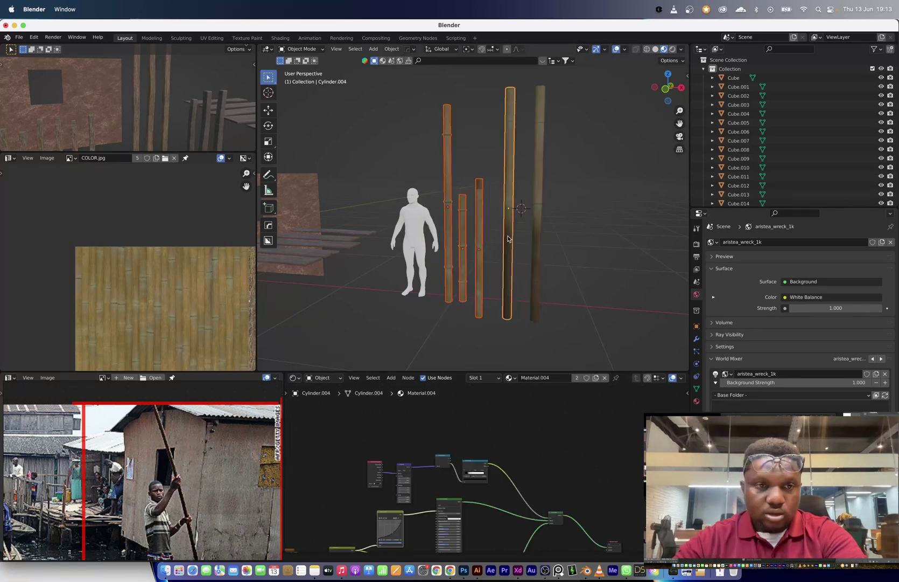
key("ctrl+l")
left_click(502, 237)
left_click(493, 261)
scroll(504, 268, "up", 5)
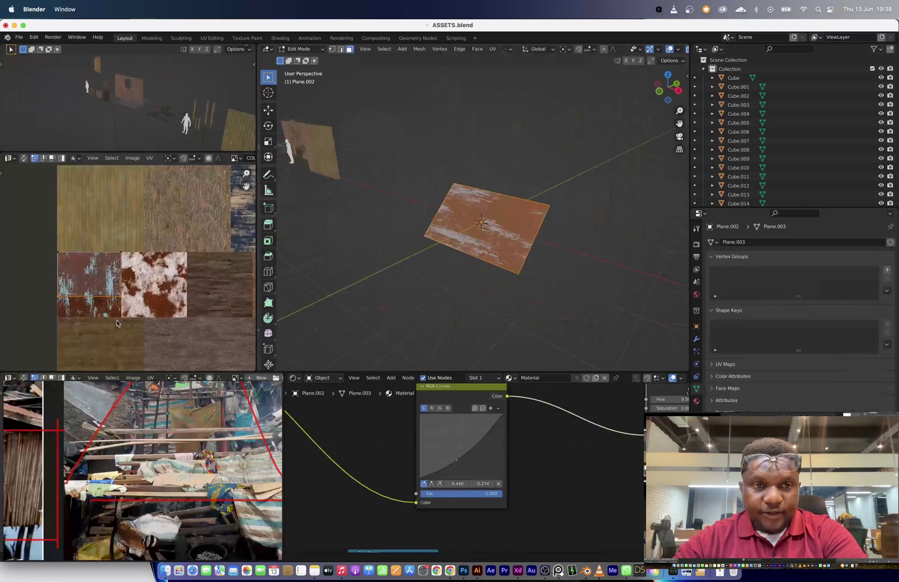
Place the new plane's UVs on the red-and-blue peeling-paint texture and bring up the corrugated-roof reference photo.
left_click(116, 340)
key("Tab")
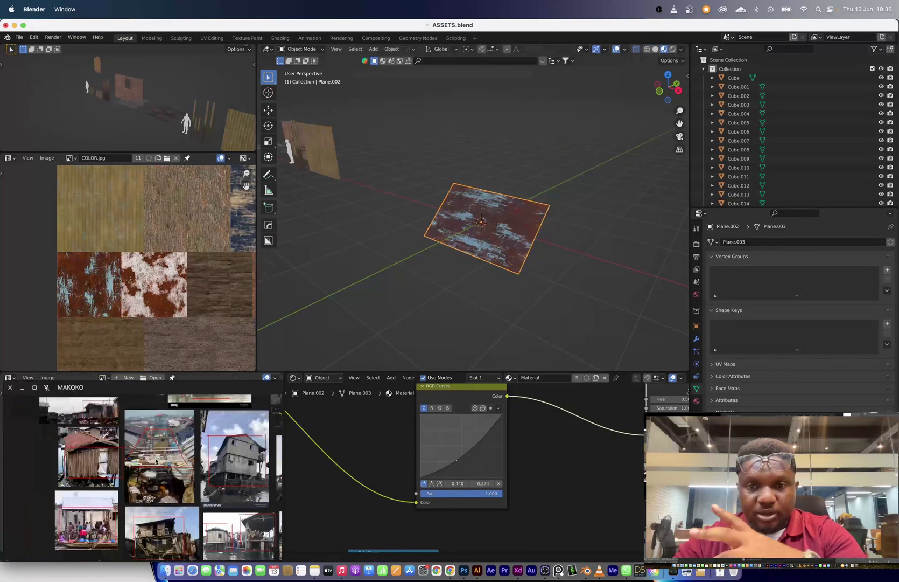
scroll(199, 463, "up", 2)
middle_click_drag(200, 463, 111, 477)
scroll(479, 243, "up", 3)
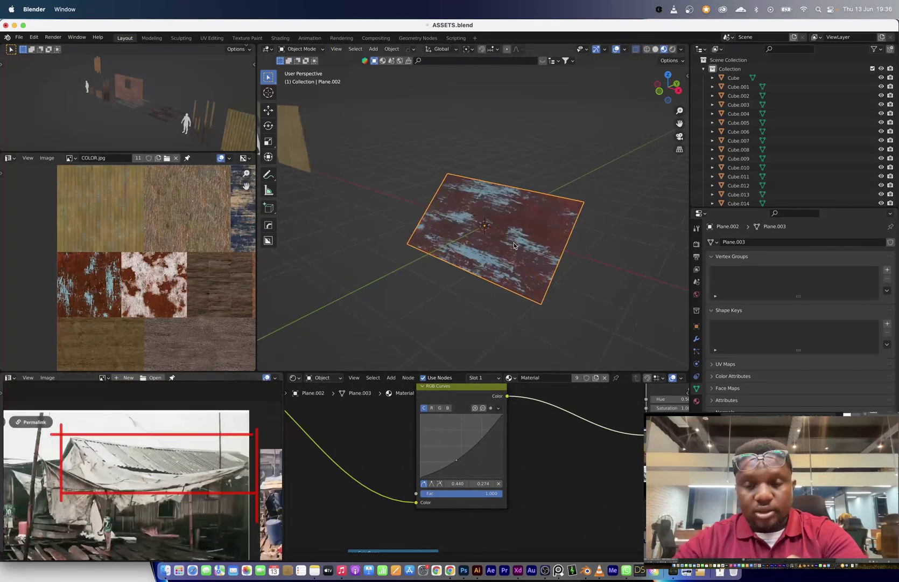
Scale the peeling-paint plane by 1.541 along X.
middle_click_drag(459, 244, 481, 251)
key("Tab")
key("Tab")
key("s")
key("x")
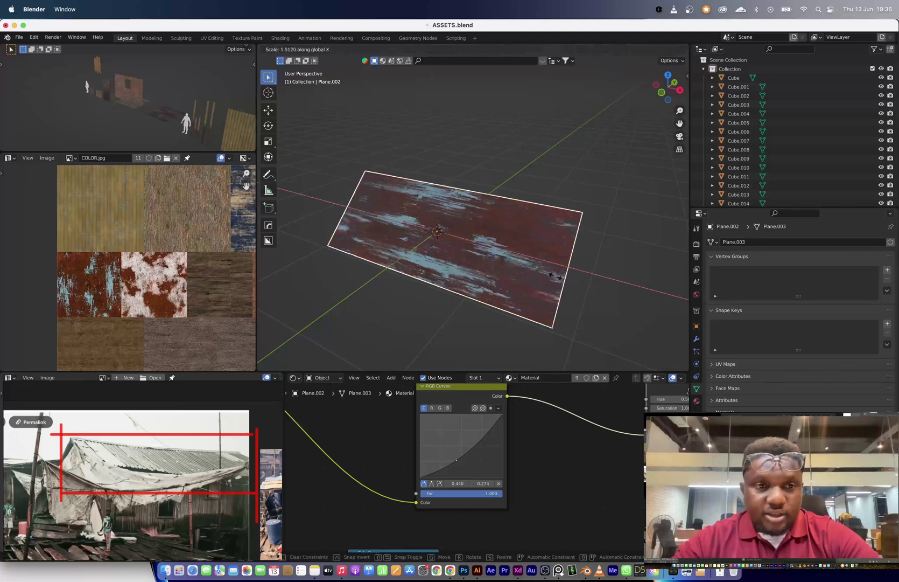
left_click(550, 273)
scroll(487, 255, "up", 1)
middle_click_drag(487, 254, 515, 241)
Make a single-user copy of the peeling-paint plane's material.
scroll(343, 461, "down", 8)
scroll(343, 461, "up", 3)
middle_click_drag(343, 461, 424, 443)
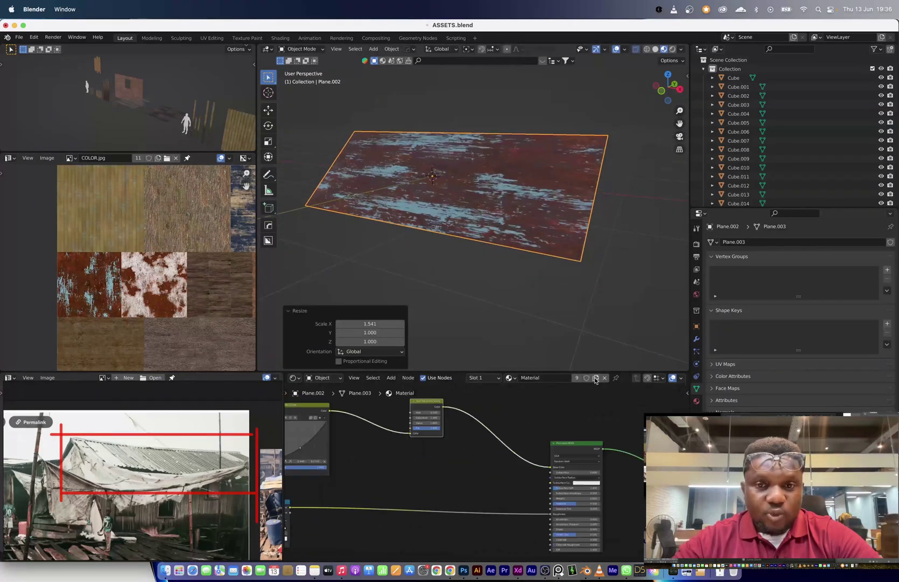
left_click(596, 378)
Turn the copied material's base colour grey and connect a ColorRamp to its Metallic input.
scroll(485, 224, "down", 10)
scroll(491, 232, "up", 6)
mouse_move(491, 232)
middle_mouse_down()
mouse_move(395, 227)
mouse_move(485, 219)
middle_mouse_up()
scroll(513, 415, "up", 2)
key("Return")
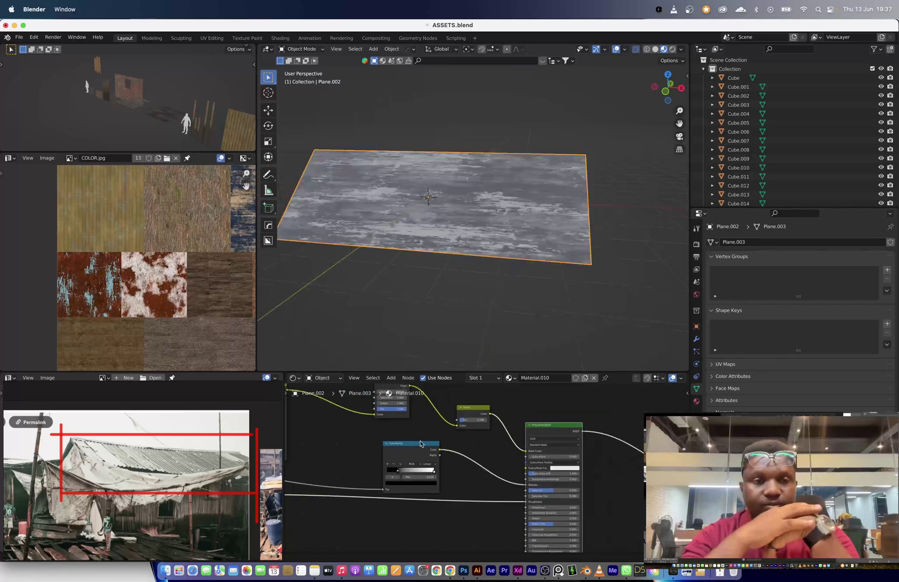
Narrow the grey plane and clear its object rotation.
key("s")
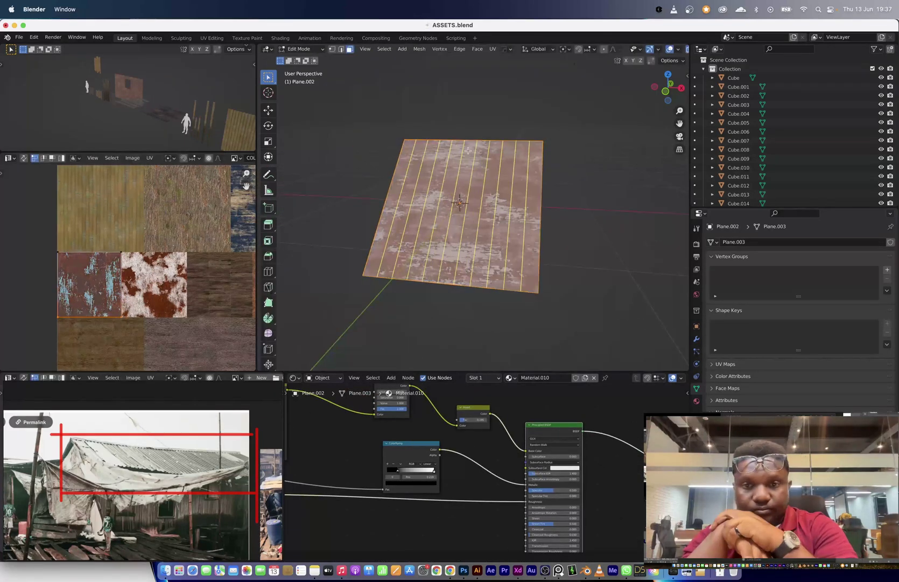
key("Escape")
key("Tab")
key("alt+r")
Add 22 centred, evenly spaced parallel loop cuts to the grey plane.
key("Tab")
key("ctrl+r")
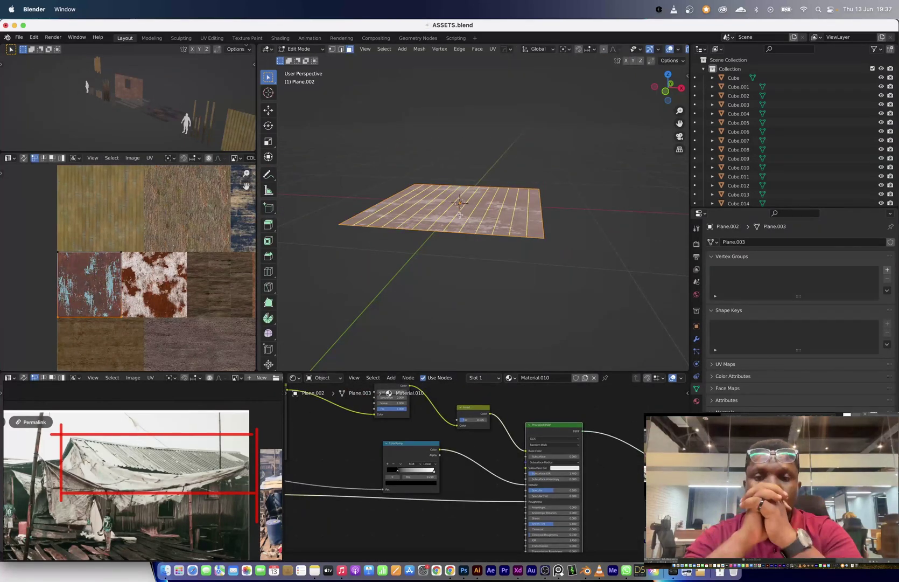
left_click(460, 215)
right_click(460, 214)
scroll(490, 238, "up", 3)
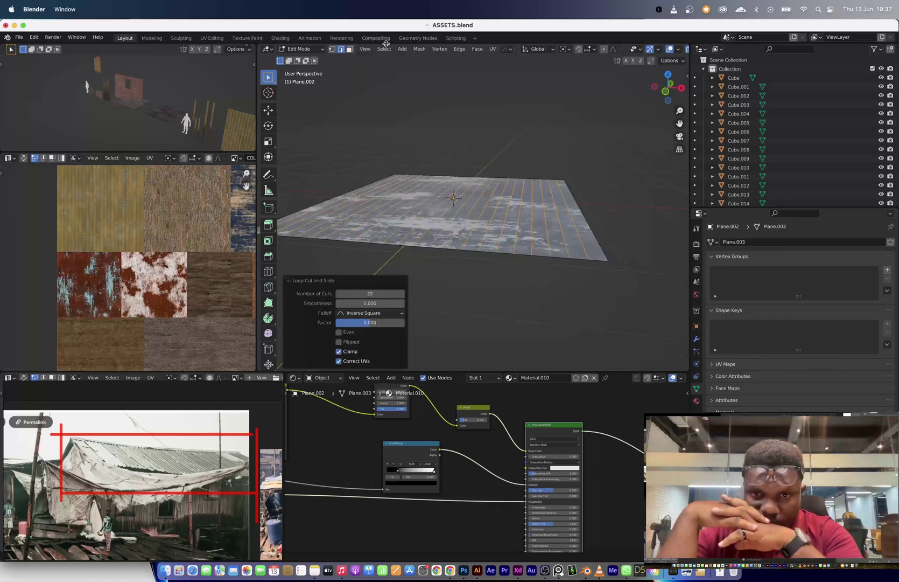
Select every other loop on the grey plane with Checker Deselect and move those edges along Z to form corrugations.
left_click(384, 48)
left_click(400, 140)
middle_click_drag(536, 253, 498, 236)
key("g")
key("z")
left_click(453, 257)
key("shift+g")
left_click(446, 260)
right_click(497, 236)
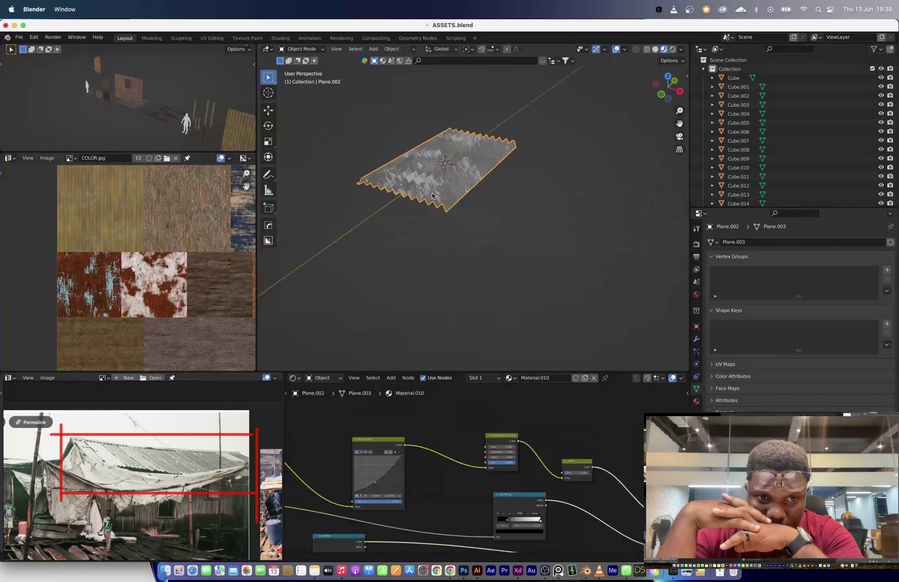
Try a linked duplicate of the corrugated sheet beside the original, turned 180° about Z and moved along X.
key("shift+d")
key("x")
left_click(518, 209)
type("rz180")
key("Return")
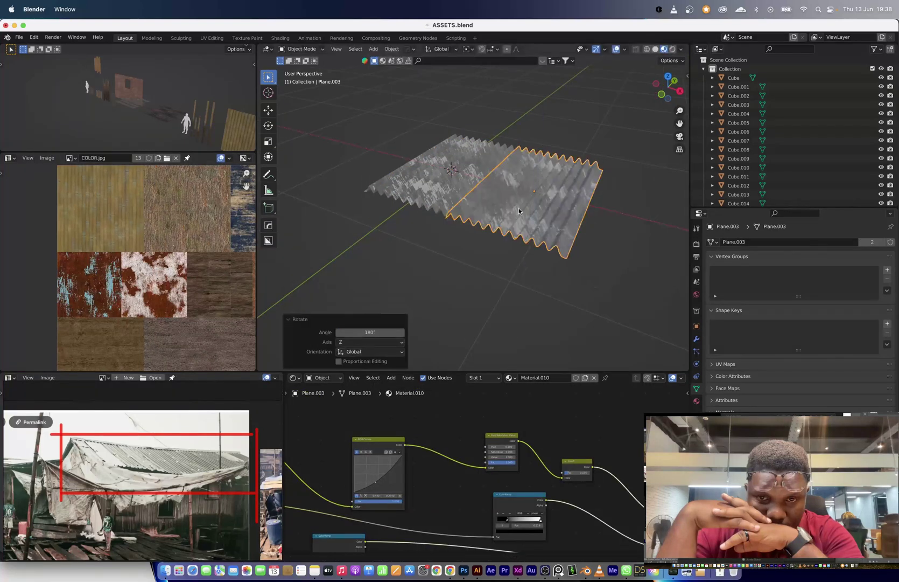
key("g")
key("x")
left_click(574, 215)
middle_click_drag(575, 215, 523, 211, "shift")
middle_click_drag(571, 425, 502, 426)
left_click_drag(425, 434, 394, 430)
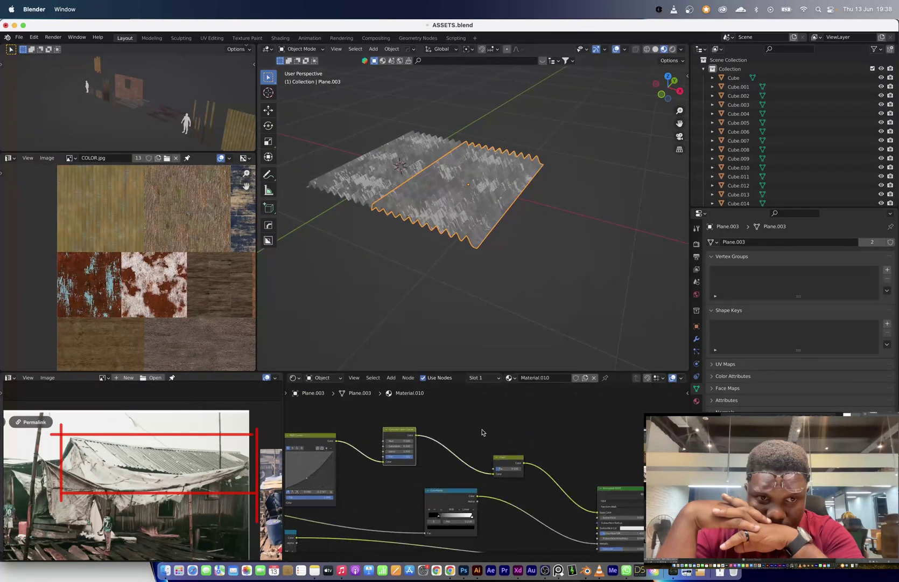
left_click(484, 431)
key("x")
Duplicate the original corrugated sheet along X as an independent copy and rotate the copy 180° about Z.
left_click(397, 173)
key("shift+d")
key("x")
left_click(558, 225)
type("rz180")
key("Return")
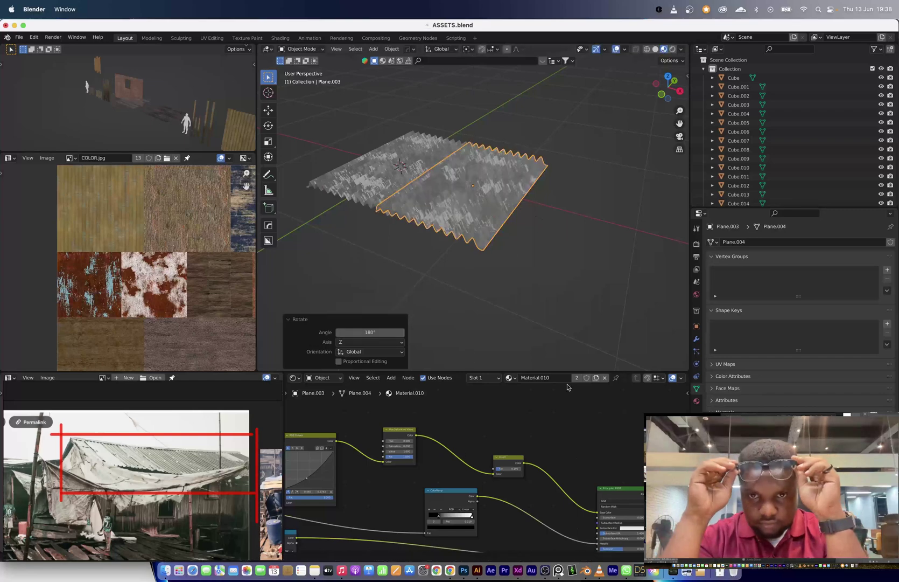
Make a single-user copy of the duplicated sheet's material and raise its RGB curve.
scroll(572, 390, "up", 2)
left_click(577, 377)
left_click_drag(371, 483, 365, 464)
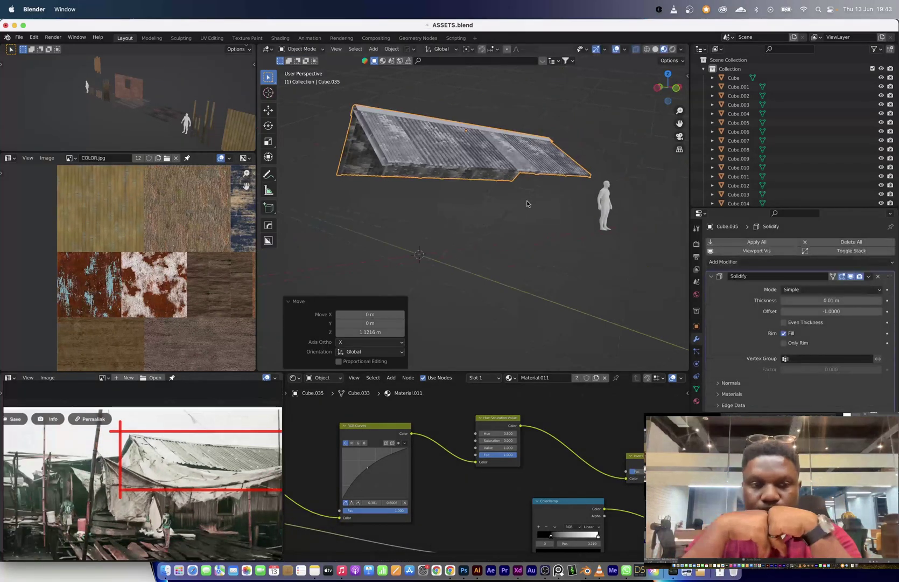
Lift the lower end of the selected roof strip using smooth proportional editing with an influence of about 0.22 m.
scroll(532, 191, "up", 5)
middle_click_drag(462, 255, 538, 261)
key("Tab")
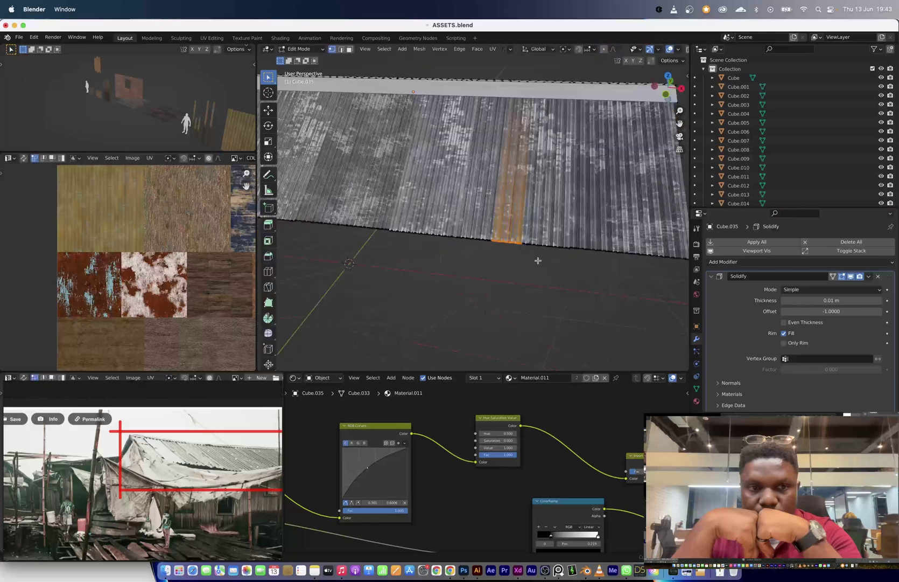
scroll(544, 267, "up", 4)
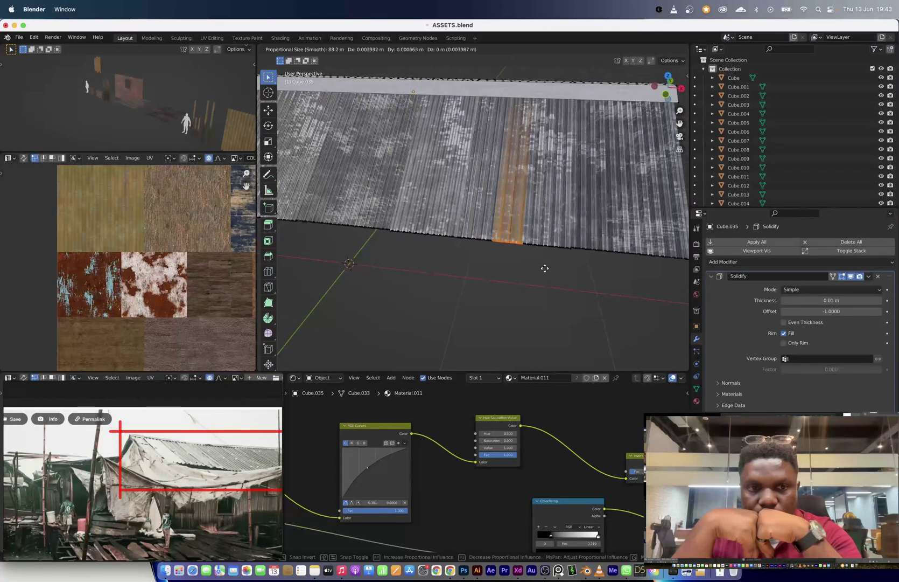
scroll(544, 264, "up", 20)
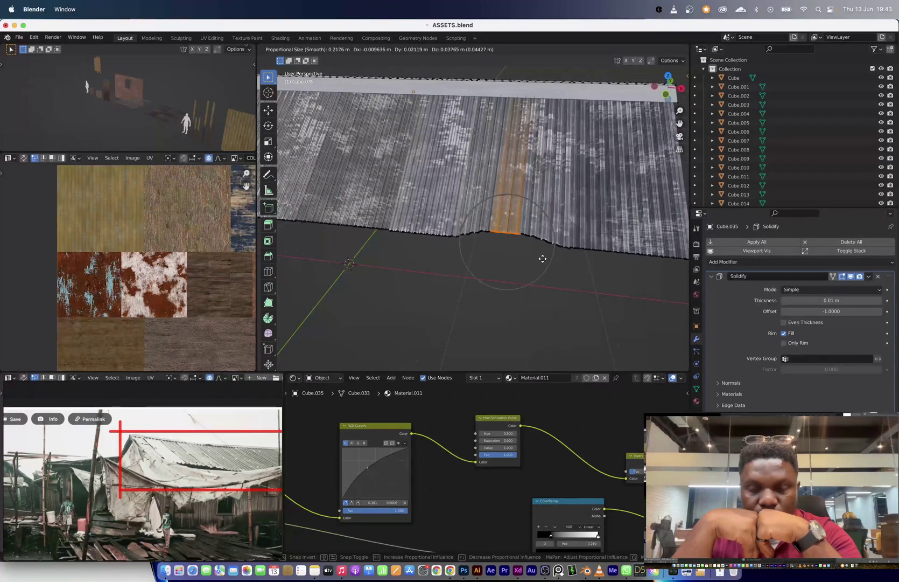
left_click(545, 255)
key("Tab")
middle_click_drag(545, 255, 572, 253, "shift")
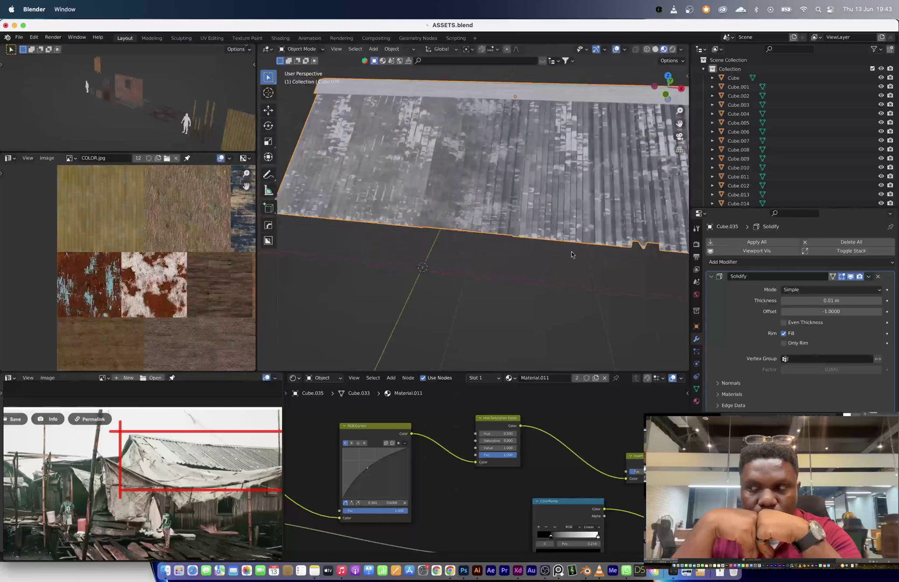
Select the whole linked roof sheet near the middle of the lower edge through the mesh and adjust its position.
key("Tab")
left_click(450, 230)
key("alt+z")
key("l")
key("g")
key("g")
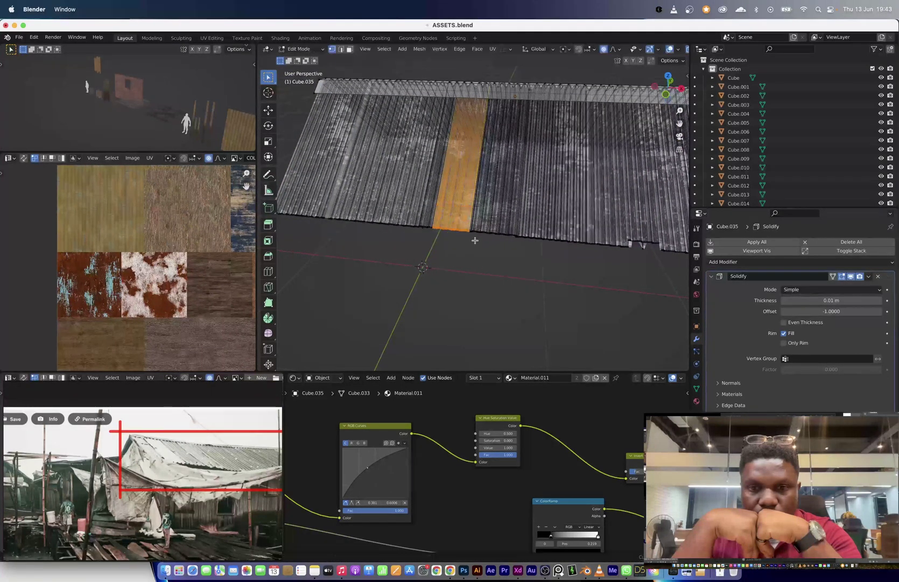
middle_click_drag(475, 240, 484, 258)
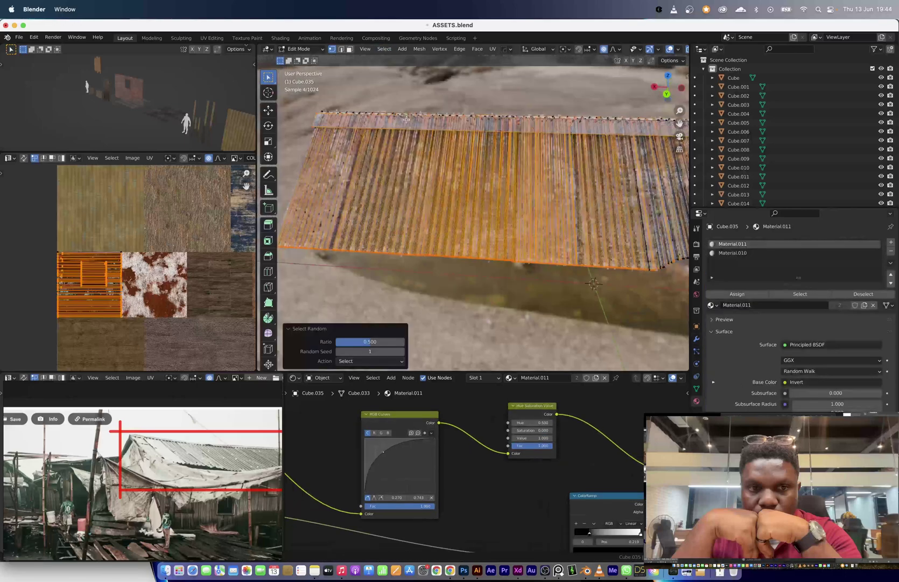
Undo the random selection and move the middle roof sheet's lower end with Random proportional falloff of about 0.15 m.
key("super+z")
scroll(511, 246, "down", 3)
key("super+z")
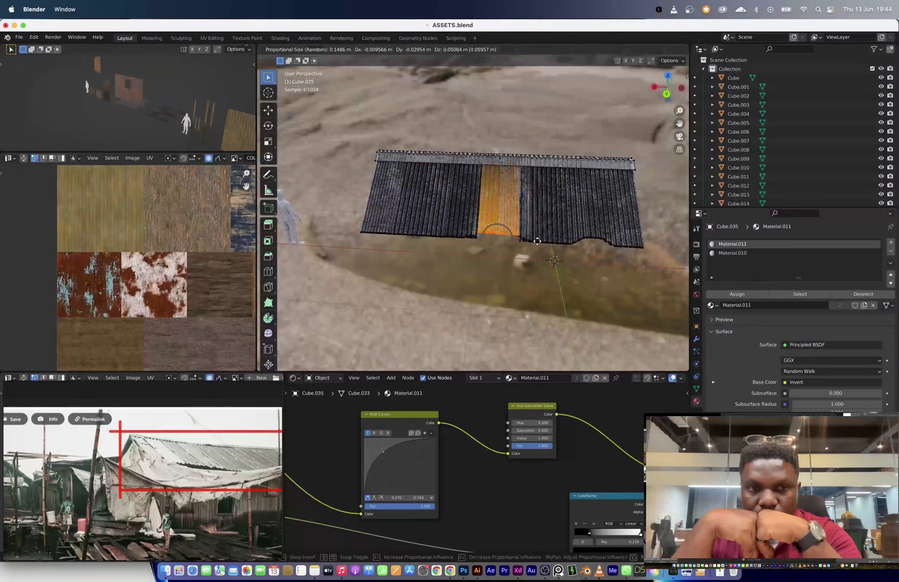
left_click(539, 241)
right_click(571, 222)
key("Tab")
Remove the Solidify modifier from the roof.
mouse_move(511, 207)
middle_mouse_down()
mouse_move(487, 196)
mouse_move(480, 179)
mouse_move(490, 157)
mouse_move(501, 199)
mouse_move(549, 202)
mouse_move(608, 183)
mouse_move(512, 215)
mouse_move(495, 199)
middle_mouse_up()
scroll(492, 205, "up", 3)
left_click(696, 339)
left_click(879, 276)
Move a strip near the roof's gable end with Random proportional falloff of about 0.29 m to make the eave uneven.
key("Tab")
scroll(496, 215, "up", 3)
key("g")
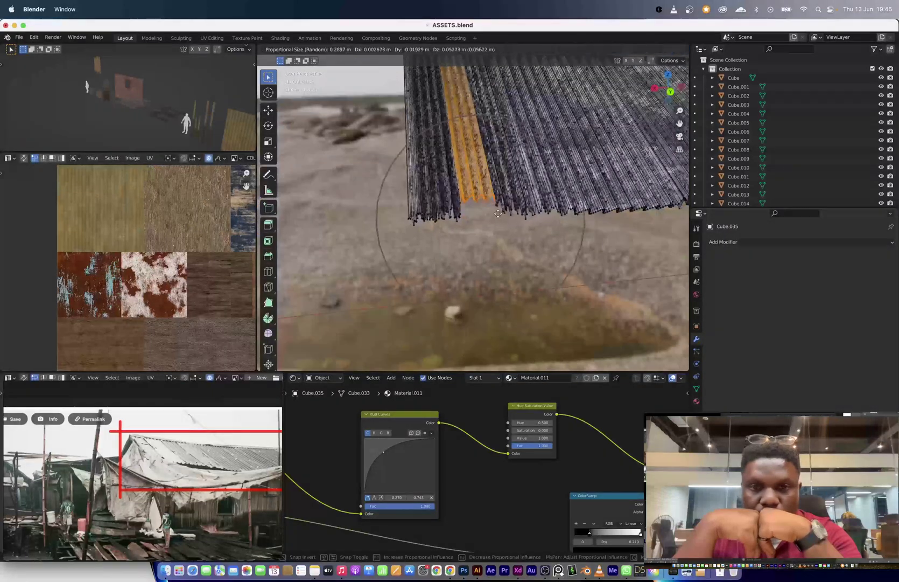
left_click(499, 218)
key("Tab")
scroll(499, 218, "down", 5)
middle_click_drag(498, 218, 544, 221)
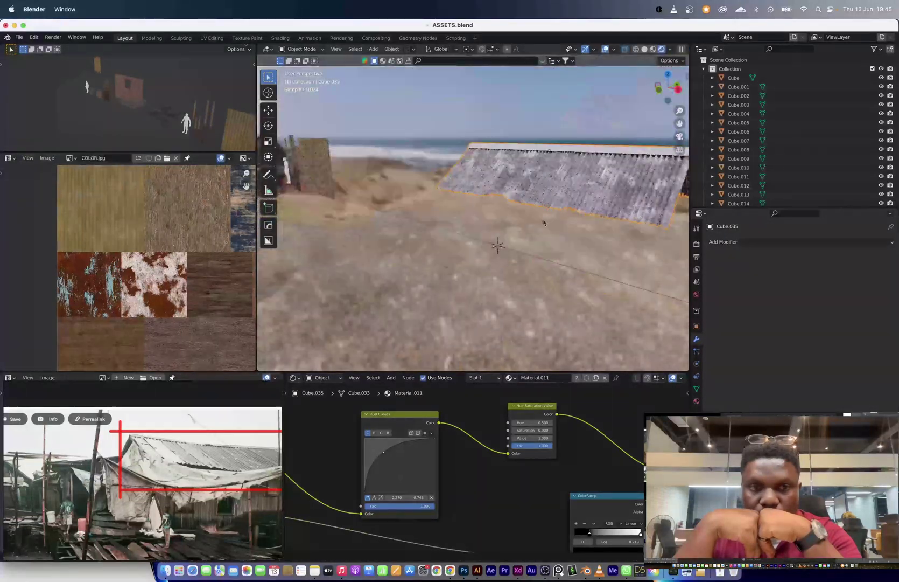
scroll(544, 221, "up", 3)
key("Tab")
key("g")
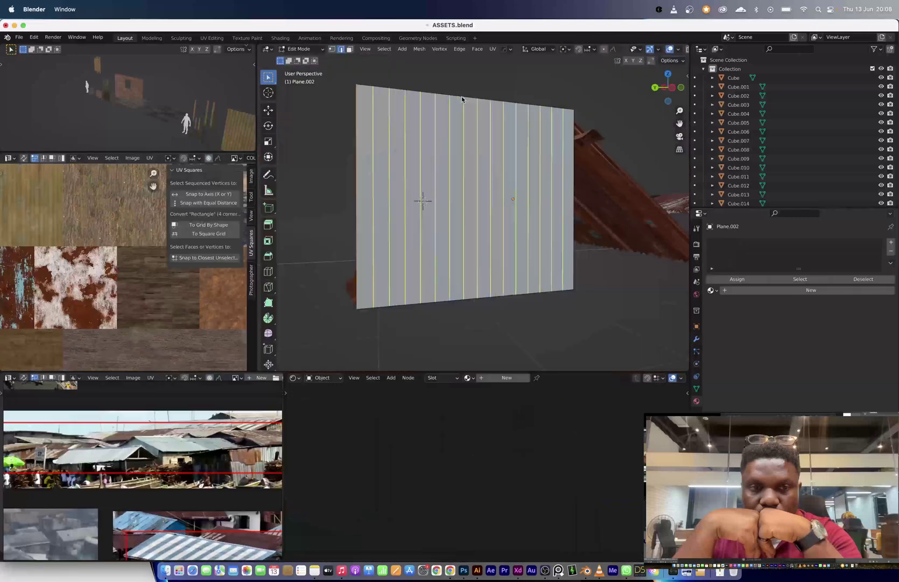
Select alternate vertical edges of the upright plane with Checker Deselect and move them along X to form corrugated ridges.
left_click(462, 95)
left_click(383, 49)
left_click(402, 135)
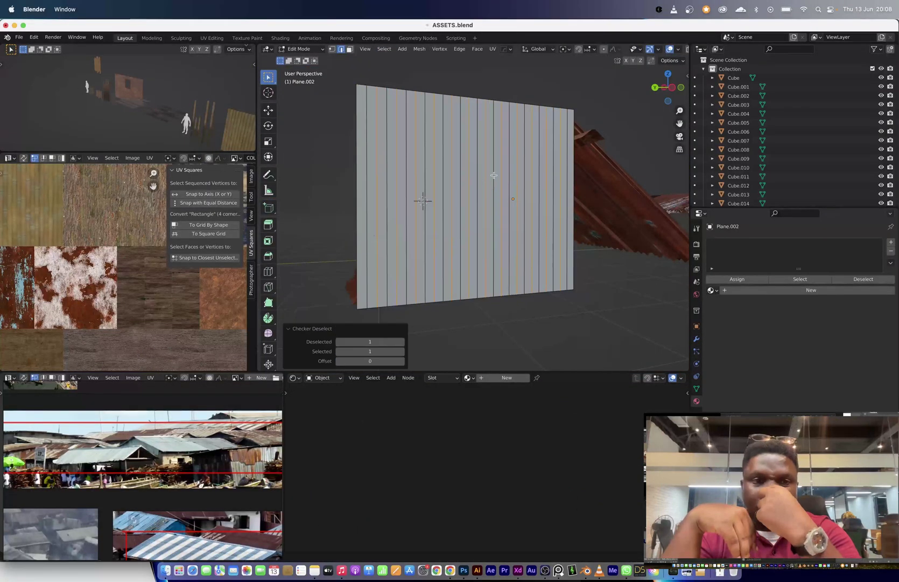
key("g")
key("x")
middle_click_drag(494, 175, 494, 239)
left_click(511, 228)
key("shift+g")
left_click(449, 199)
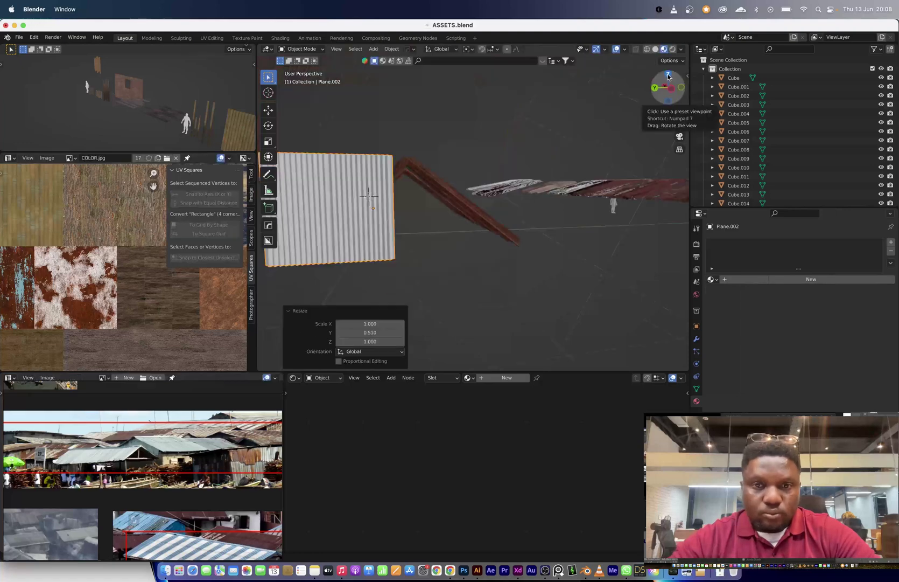
Link the red-brown roof's Material.016 to the corrugated upright plane.
left_click(667, 87)
scroll(404, 222, "down", 2)
scroll(404, 222, "down", 1)
left_click(458, 196, "shift")
scroll(458, 196, "up", 3)
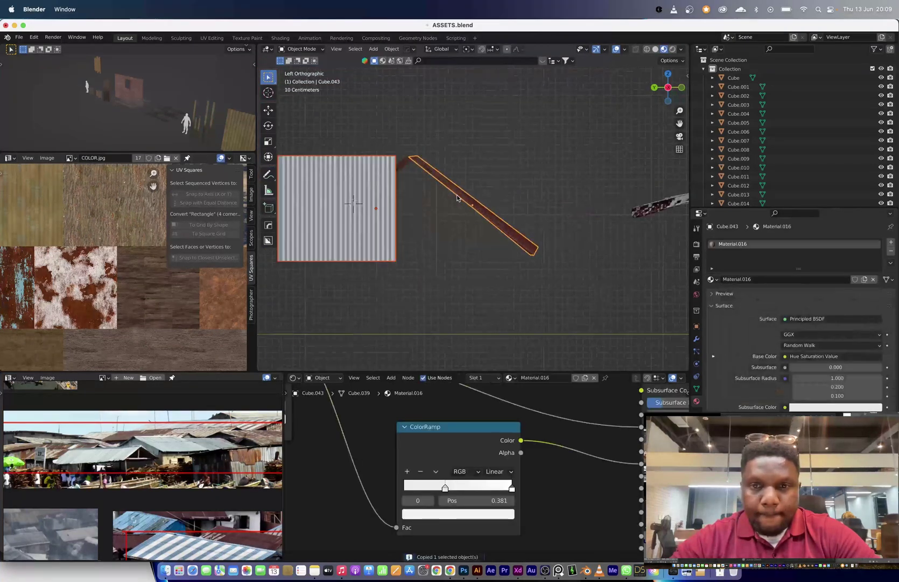
key("ctrl+l")
left_click(456, 194)
Unwrap the whole corrugated upright plane.
left_click(369, 224)
key("Tab")
scroll(177, 318, "down", 6)
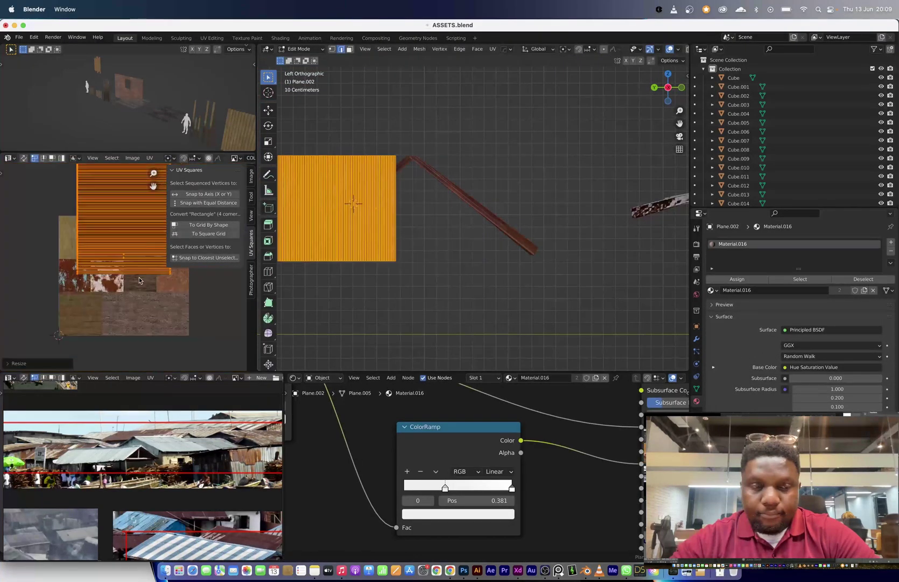
key("u")
left_click(434, 226)
Scale the upright plane's UV island down and fit it over the peeling red-paint area of the texture.
left_click(110, 273)
scroll(126, 269, "up", 5)
middle_click_drag(126, 269, 189, 272)
key("s")
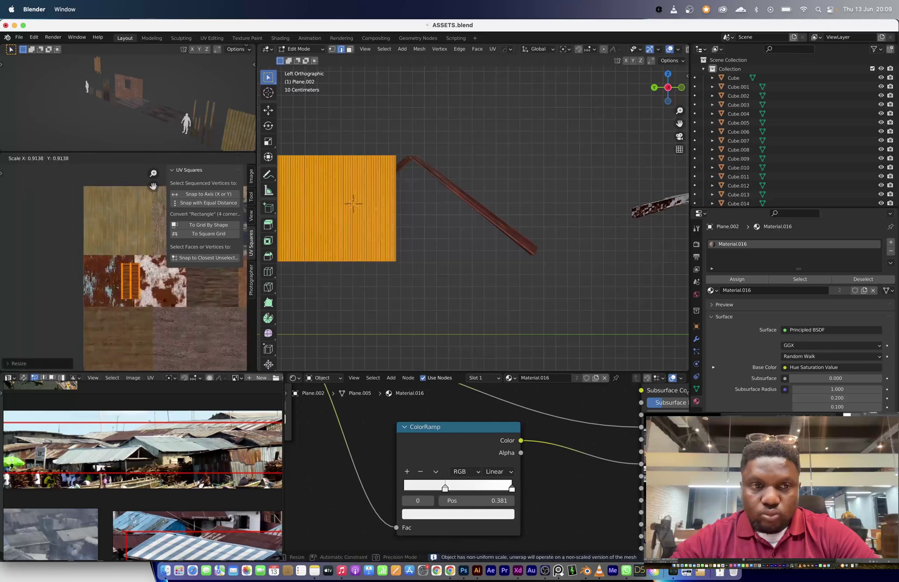
left_click(128, 283)
key("Tab")
middle_click_drag(353, 237, 491, 230)
left_click(430, 244)
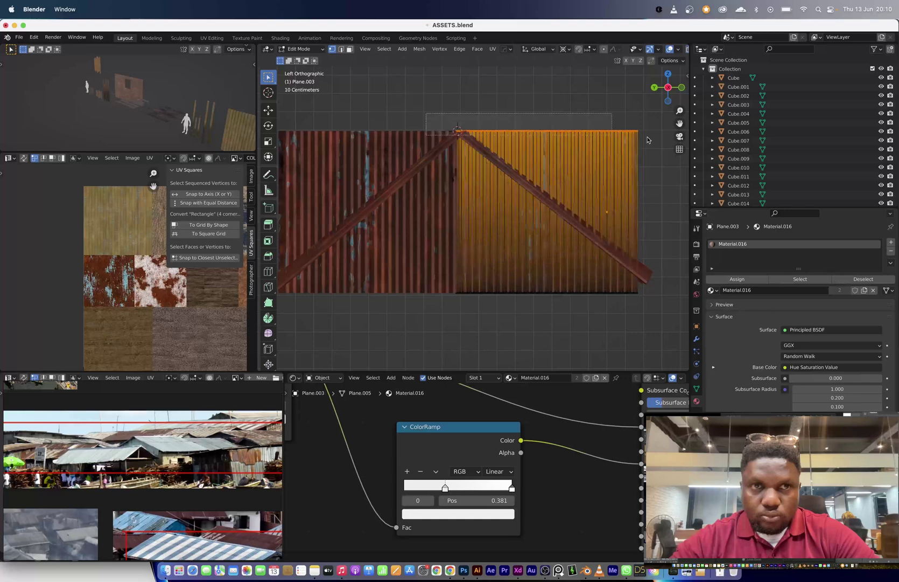
left_click_drag(649, 140, 650, 142)
key("r")
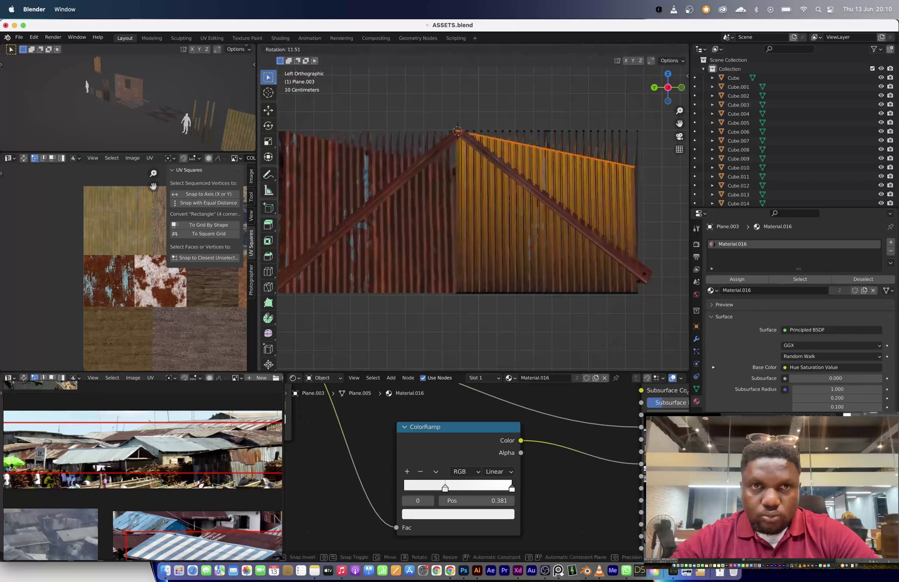
key("Escape")
Select the wall panel's full top edge through the mesh, rotate it 37.3° and scale it about 1.26 to follow the roof slope.
key("alt+z")
left_click_drag(432, 100, 663, 167)
key("r")
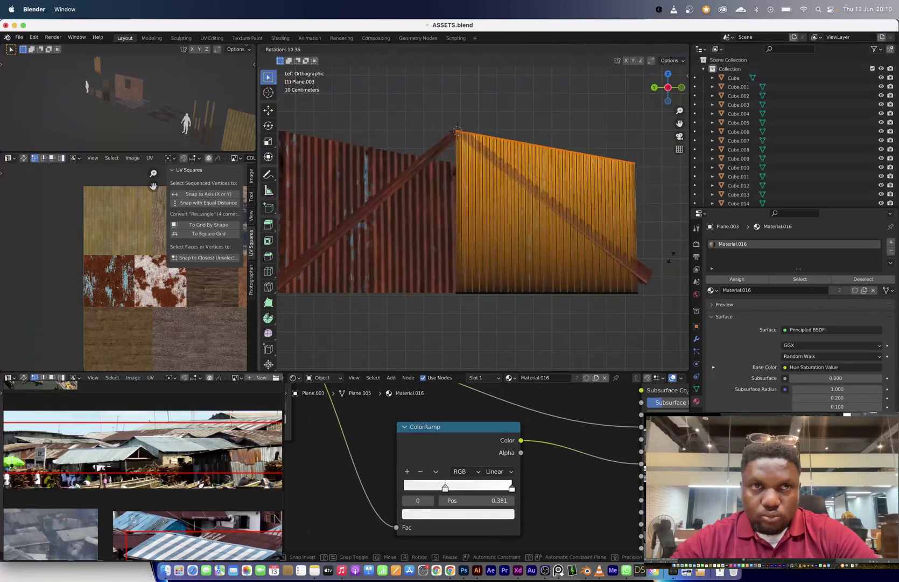
left_click(608, 310)
key("s")
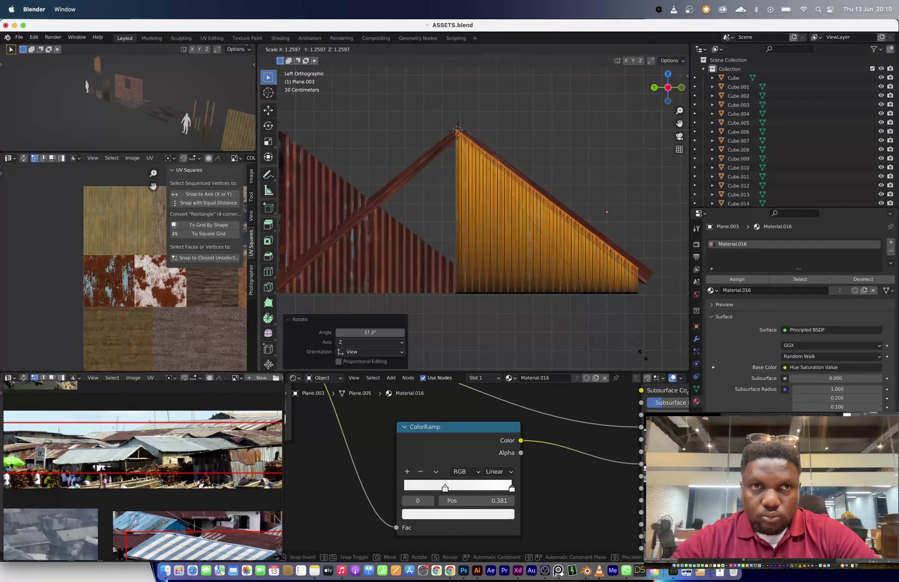
left_click(646, 353)
key("Tab")
Rotate the other sloped gable panel 180° about Z and move it about -0.04 m along X.
scroll(456, 230, "down", 3)
left_click(450, 234)
type("180")
key("Return")
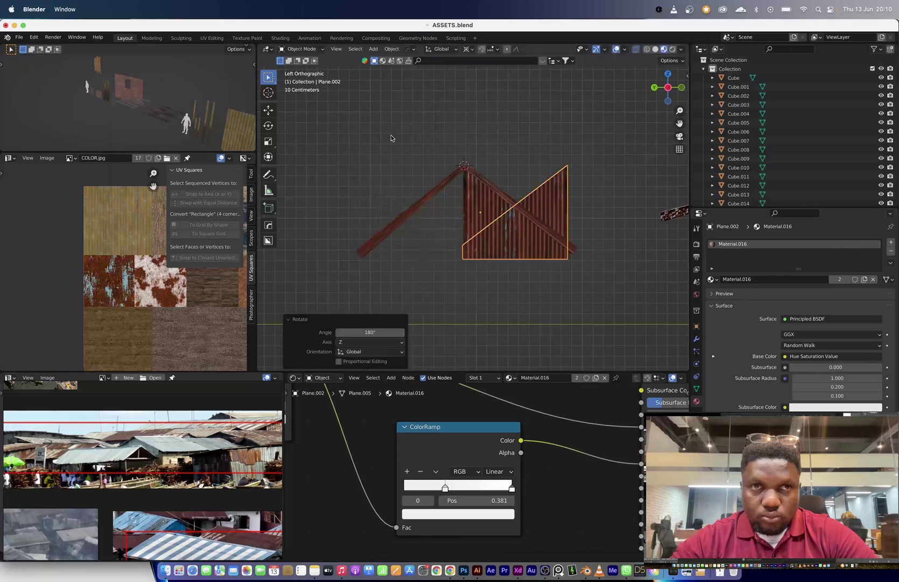
middle_click_drag(388, 209, 499, 258)
key("x")
left_click(506, 262)
scroll(506, 263, "down", 5)
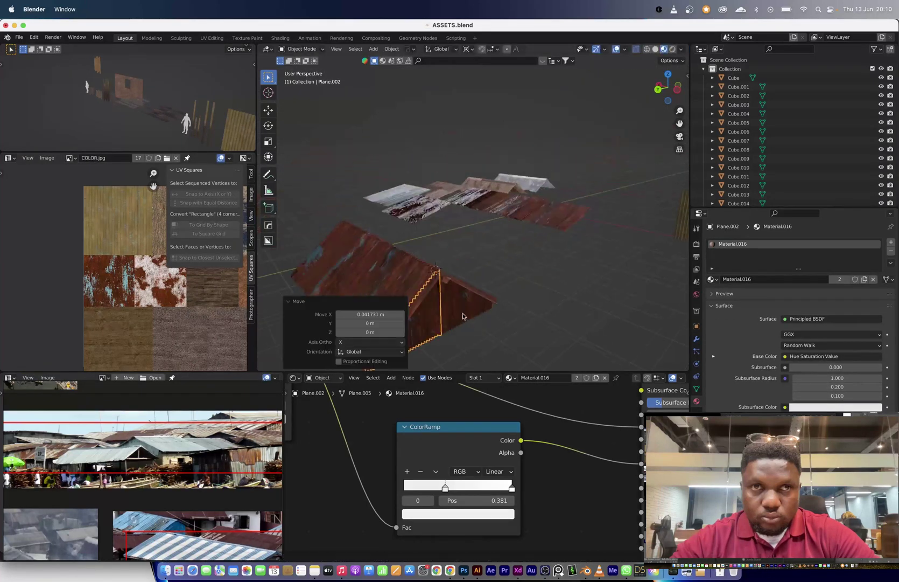
Place a linked duplicate of the gable panel at the light-brown roof, offset 4.5608 m in X and -7.1125 m in Y.
middle_click_drag(473, 215, 482, 251)
left_click(665, 81)
key("alt+d")
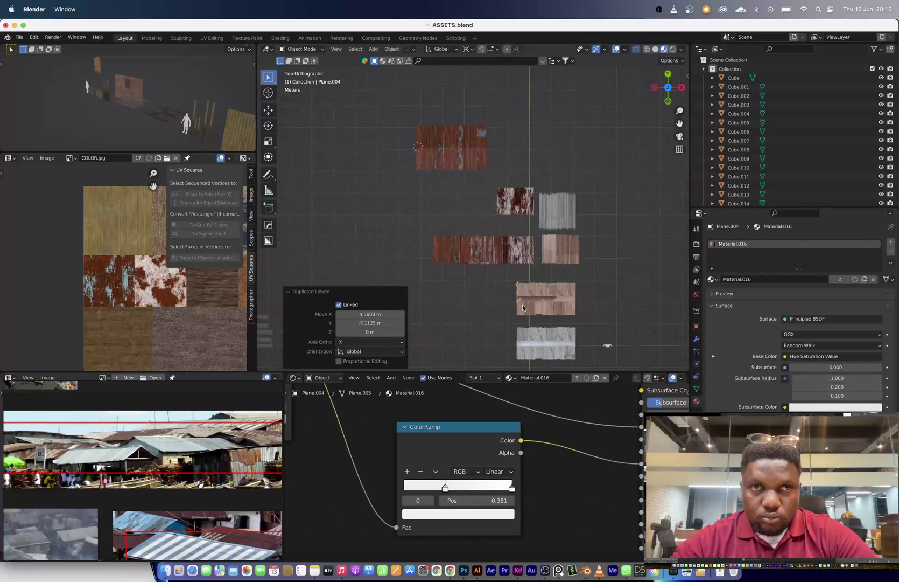
middle_click_drag(523, 308, 531, 226)
scroll(531, 269, "up", 3)
middle_click_drag(530, 323, 504, 288, "shift")
left_click(535, 307)
key("s")
key("z")
right_click(502, 296)
Set the duplicated gable panel's origin to its geometry and scale the panel to 0.778 along Z.
right_click(501, 297)
left_click(536, 341)
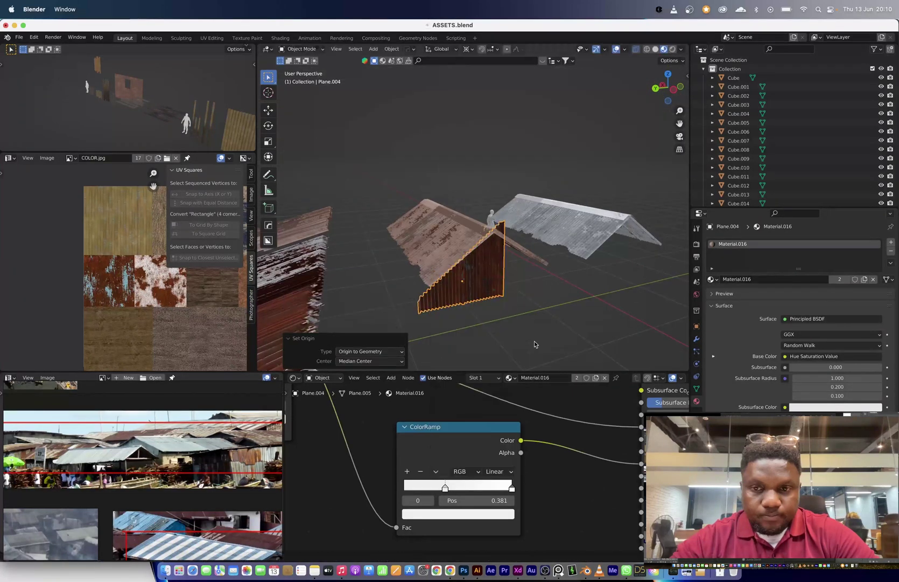
key("s")
key("z")
left_click(495, 96)
Fit the duplicated gable panel under the light-brown roof slope by adjusting it along Y and moving it along Z.
key("ctrl+KP_3")
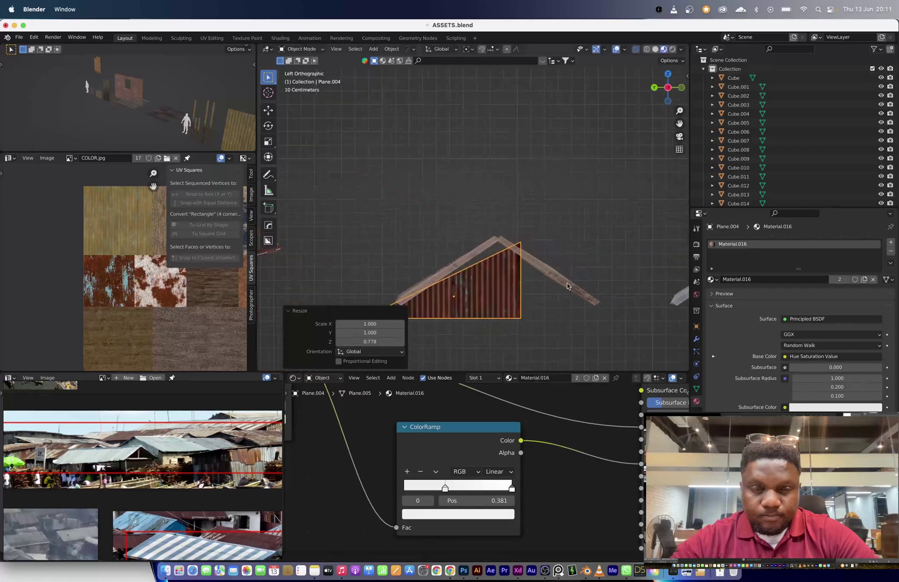
key("y")
left_click(538, 285)
middle_click_drag(512, 280, 527, 235, "shift")
key("g")
key("z")
left_click(522, 261)
middle_click_drag(466, 200, 496, 238)
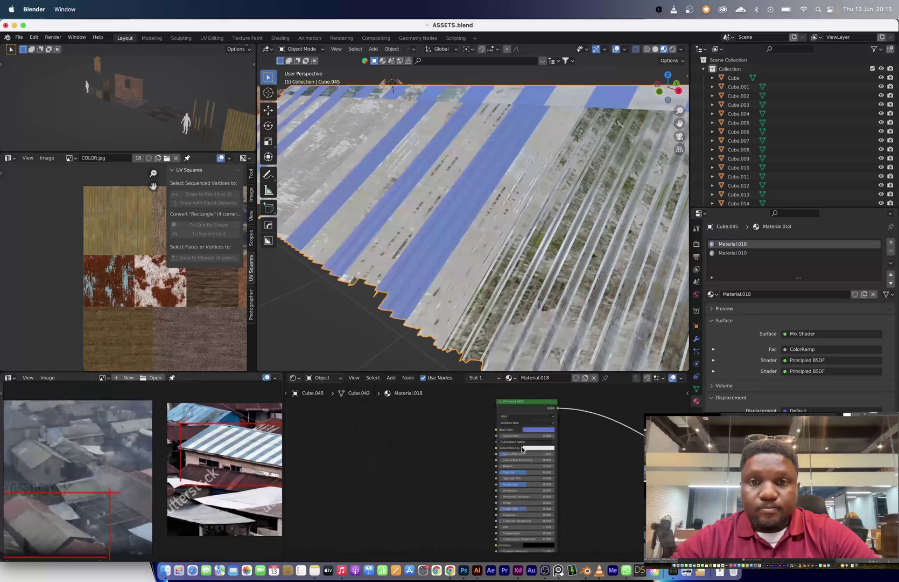
Darken the roof stripes' base colour to a deep blue of about R 0.013, G 0.042, B 0.209.
left_click(472, 480)
mouse_move(500, 392)
left_mouse_down()
mouse_move(499, 382)
mouse_move(516, 385)
left_mouse_up()
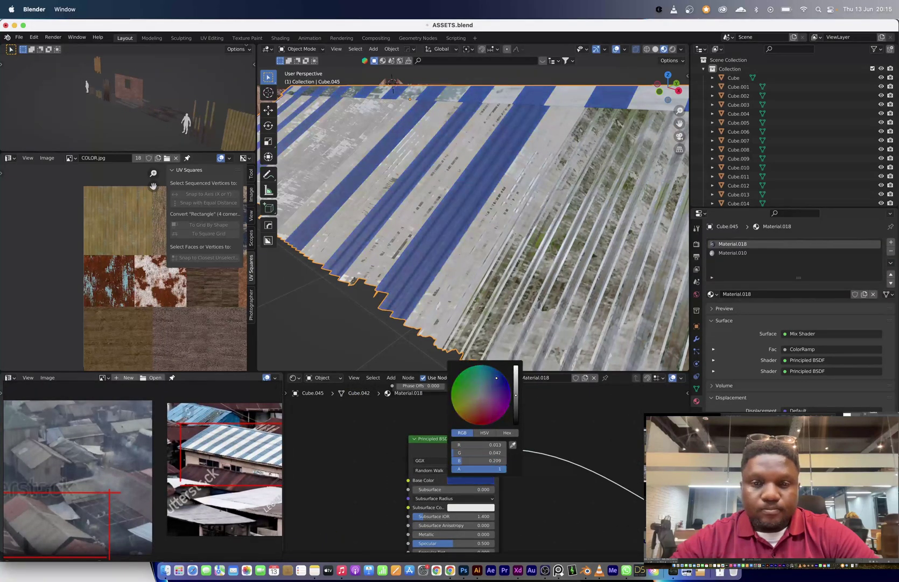
scroll(517, 463, "down", 10)
Connect the Invert node's colour output to the Base Color of the blue stripes' Principled BSDF.
middle_click_drag(458, 517, 489, 480)
scroll(489, 480, "up", 3)
left_click_drag(516, 501, 531, 498)
left_click_drag(457, 490, 518, 415)
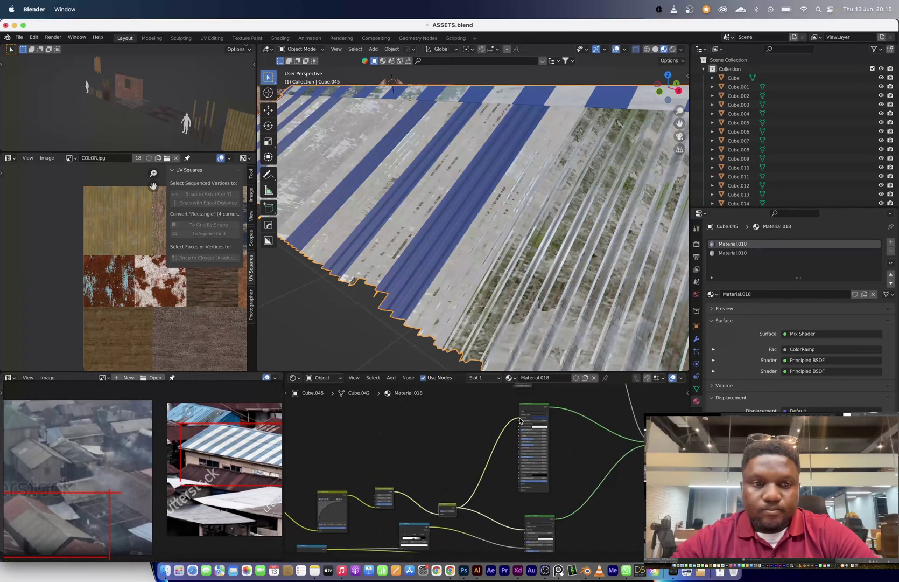
middle_click_drag(447, 530, 435, 502)
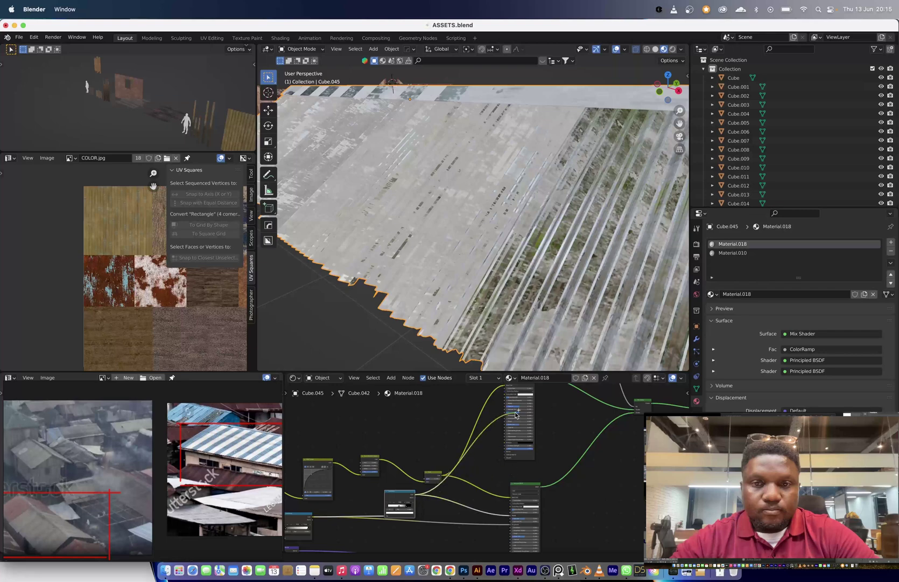
Link the lower ColorRamp to the blue stripes' Principled BSDF and disconnect the Invert node from its Base Color.
left_click_drag(516, 414, 425, 494)
middle_click_drag(491, 386, 477, 448)
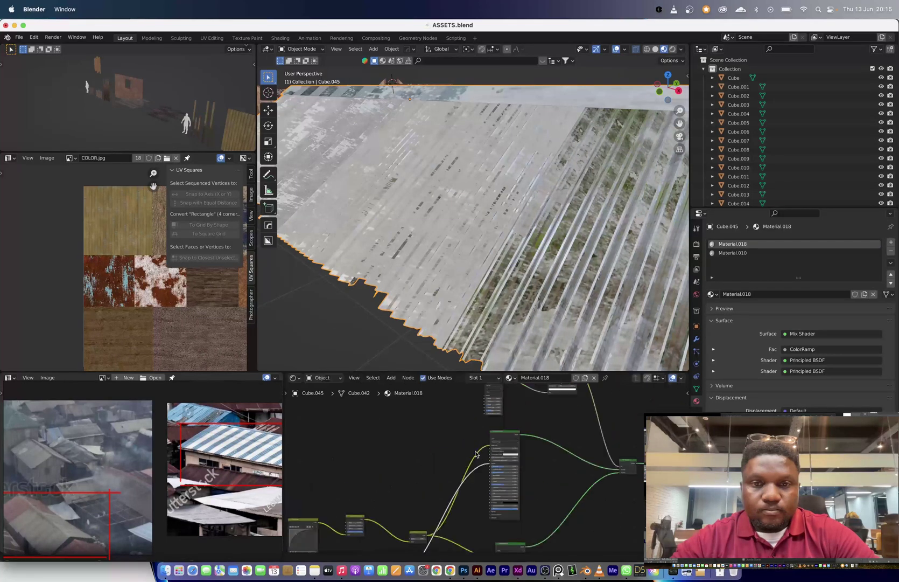
left_click_drag(489, 447, 468, 474)
middle_click_drag(453, 524, 462, 451)
scroll(462, 452, "up", 4)
middle_click_drag(425, 497, 428, 388)
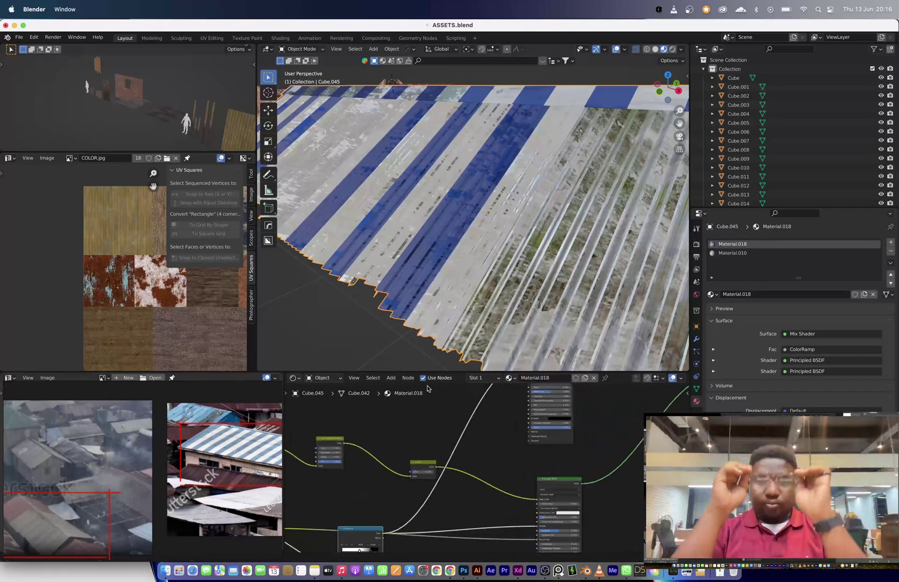
Connect the Bump node's Normal output to the Normal input of the blue stripes' Principled BSDF.
middle_click_drag(373, 513, 493, 462)
scroll(493, 462, "down", 4)
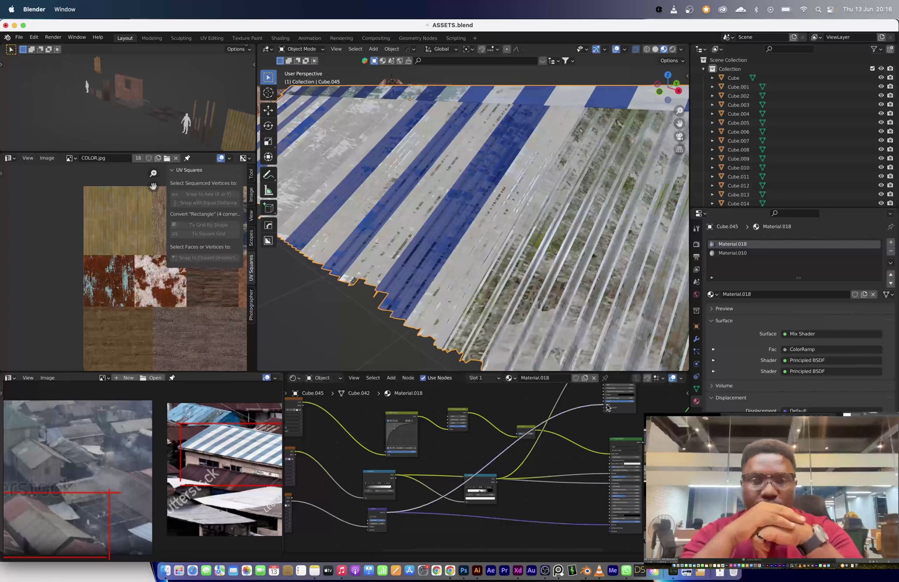
left_click_drag(606, 405, 606, 406)
scroll(565, 444, "down", 4)
middle_click_drag(565, 443, 489, 474)
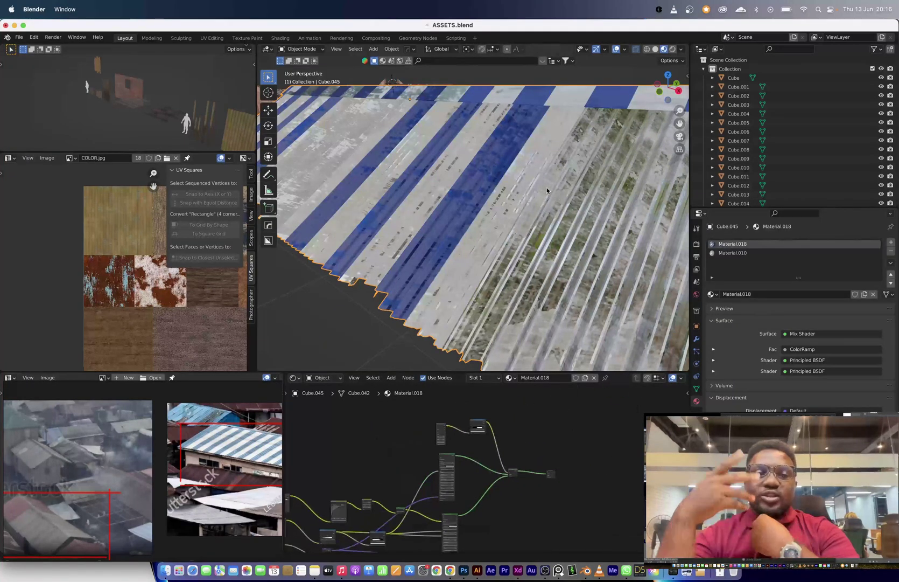
Select the striped roof's linked ridge geometry and assign the second material slot, Material.010, to it.
middle_click_drag(548, 190, 558, 136)
key("Tab")
key("l")
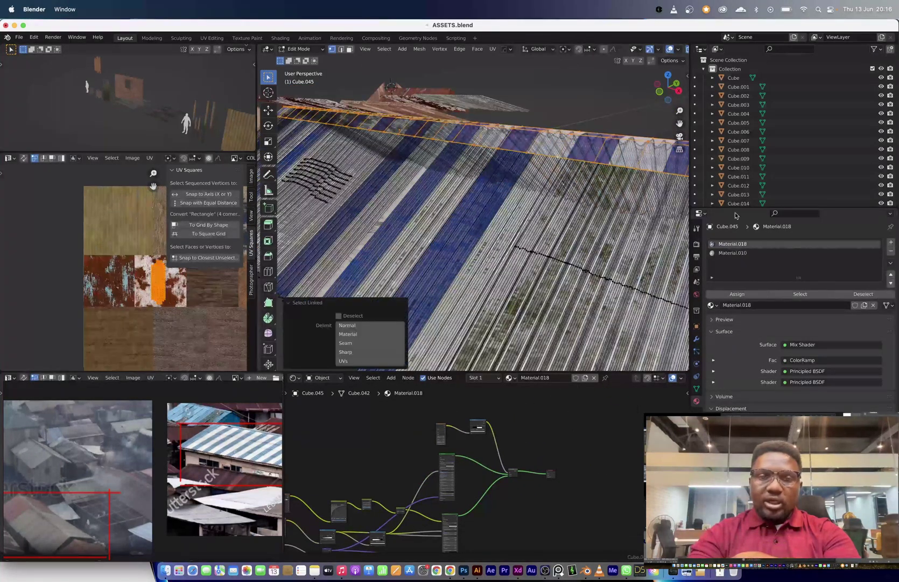
left_click(734, 253)
left_click(737, 294)
key("Tab")
Make the second slot's material a separate copy and assign Material.018 to the roof's two linked sheet sections.
scroll(577, 212, "down", 2)
left_click(576, 378)
key("Tab")
key("l")
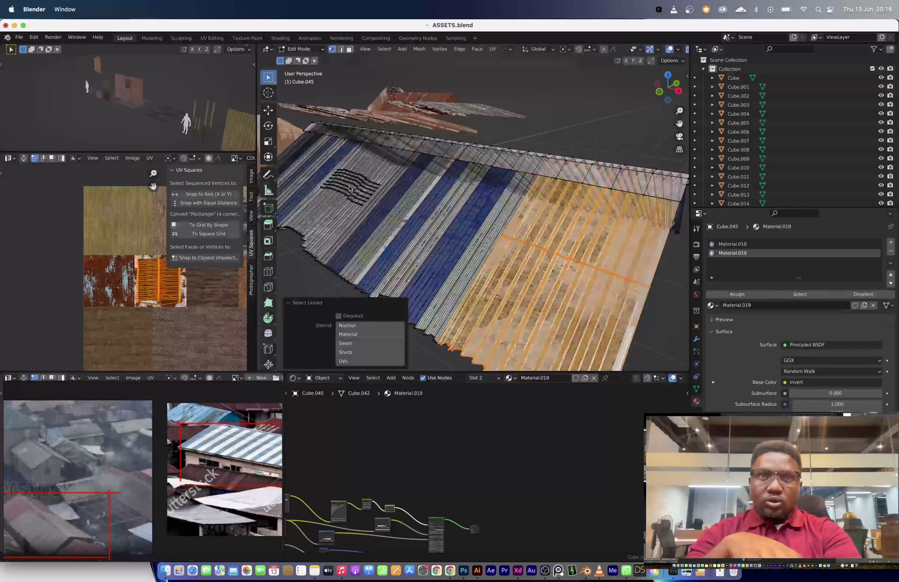
key("l")
left_click(733, 244)
left_click(738, 294)
key("Tab")
scroll(569, 289, "down", 5)
middle_click_drag(647, 269, 570, 289)
key("Tab")
key("l")
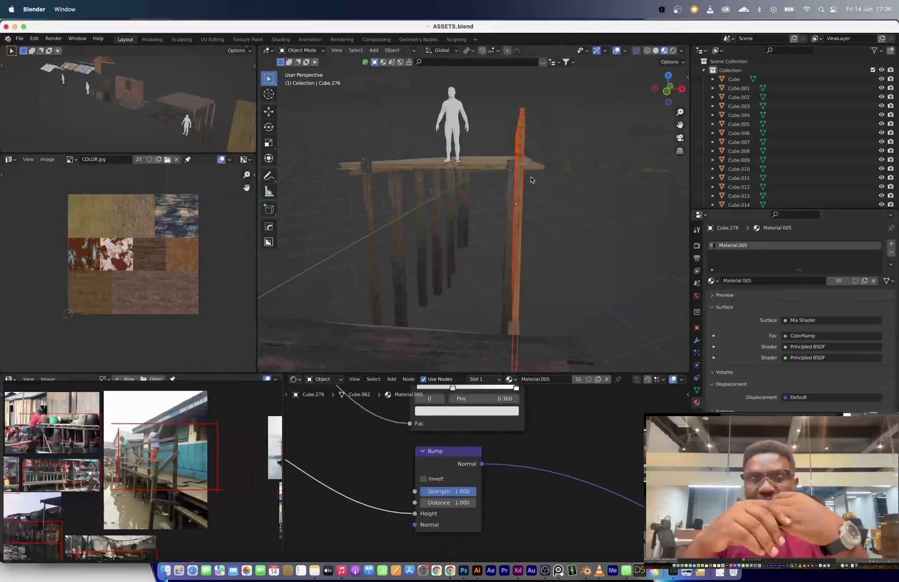
Create a linked duplicate of the walkway railing and move it -1.6514 m along X to the opposite edge.
middle_click_drag(532, 180, 530, 182)
key("shift+d")
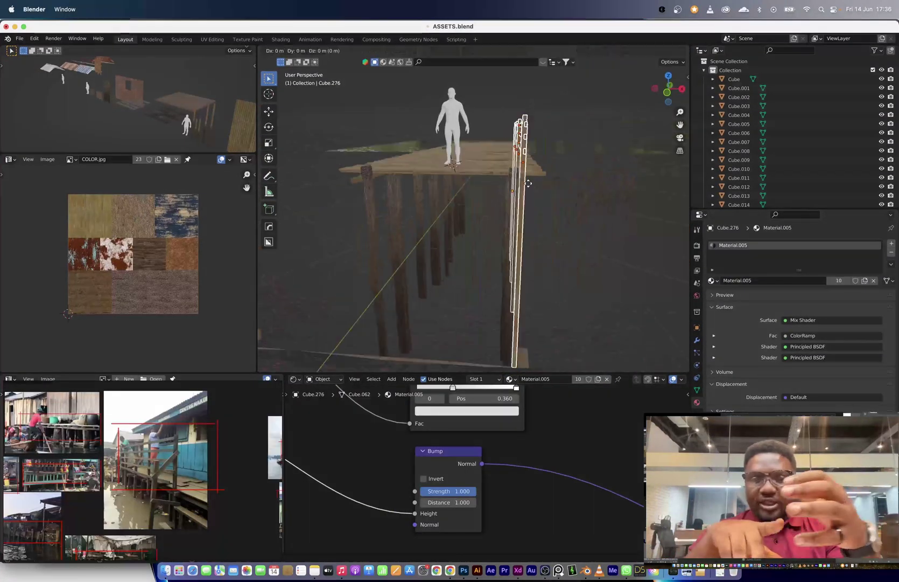
key("x")
left_click(421, 171)
middle_click_drag(426, 172, 455, 156)
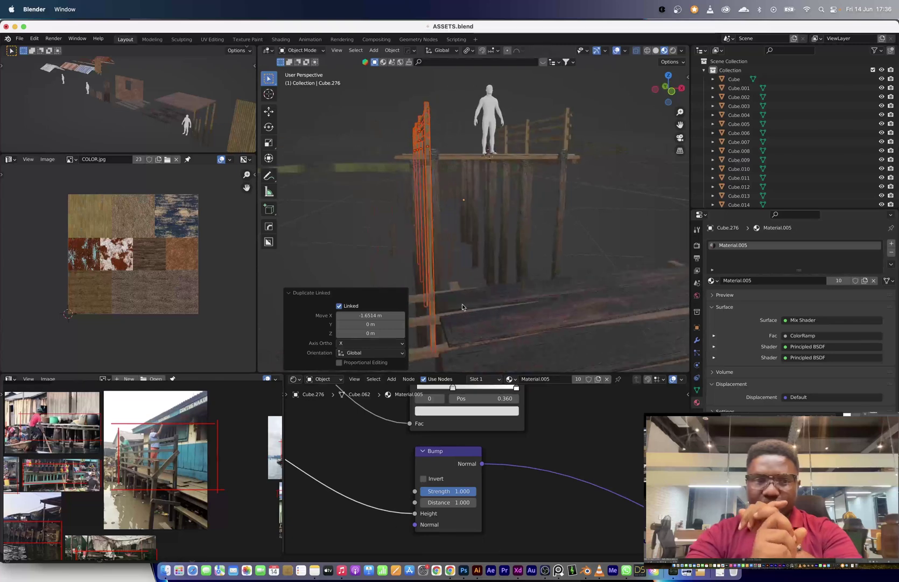
Show the walkway in rendered shading and move the deck plank beside the human figure -0.20076 m along X.
middle_click_drag(604, 215, 425, 207)
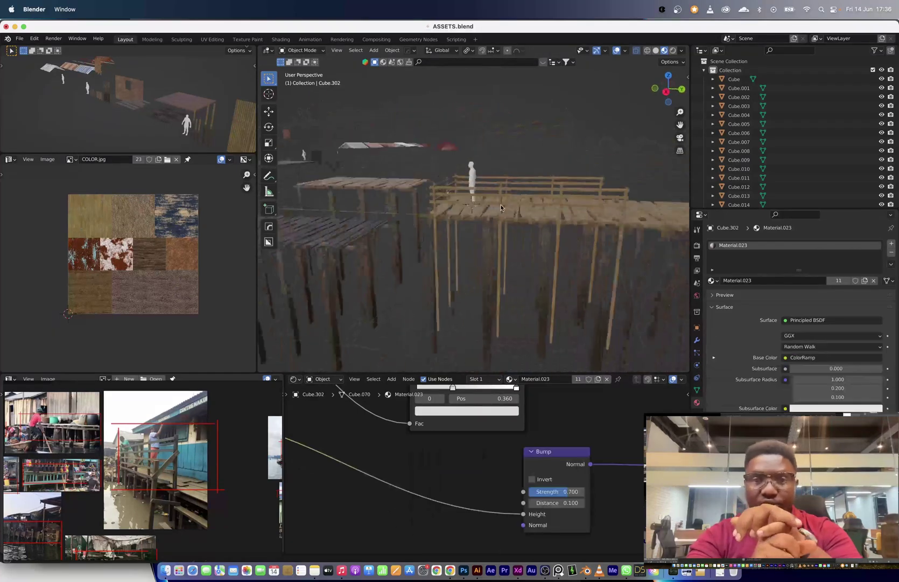
key("z")
left_click(470, 172)
scroll(121, 500, "up", 10)
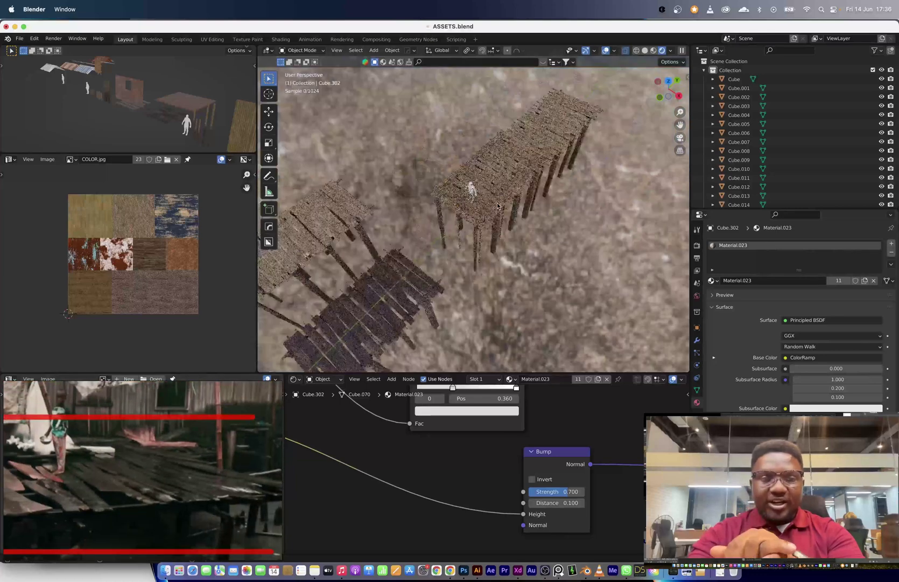
scroll(474, 161, "up", 3)
left_click(488, 157)
key("g")
key("x")
left_click(514, 168)
Return the viewport to Material Preview shading.
key("z")
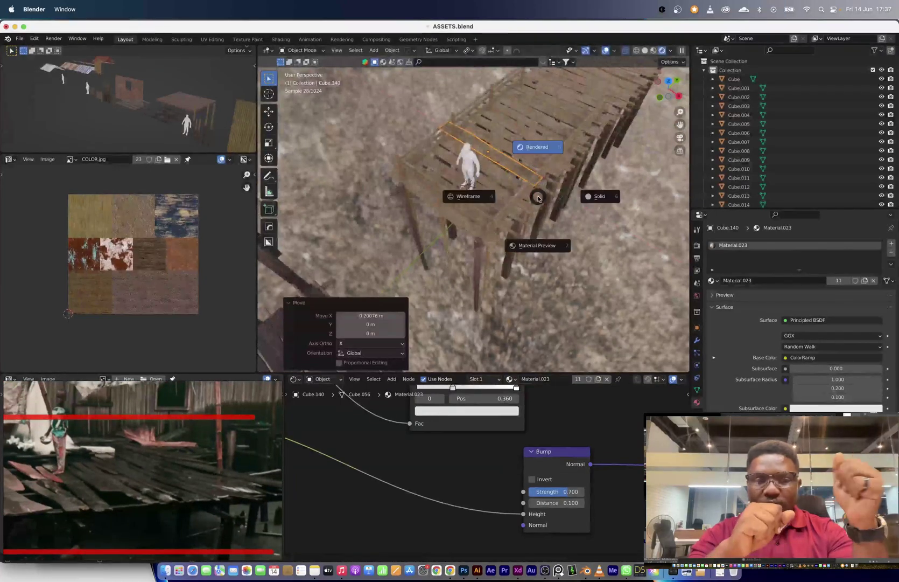
key("z")
left_click(583, 281)
mouse_move(583, 281)
middle_mouse_down()
mouse_move(404, 223)
mouse_move(470, 184)
mouse_move(447, 196)
middle_mouse_up()
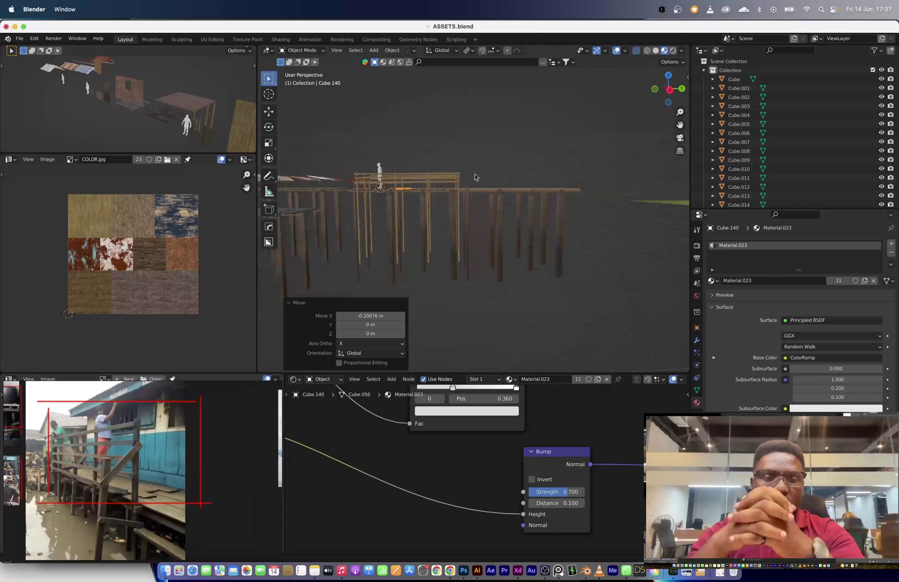
From the right orthographic view, select the walkway railing without the human figure and duplicate it along Y.
left_click(670, 91)
left_click(670, 89)
left_click_drag(351, 133, 587, 169)
left_click(415, 145, "shift")
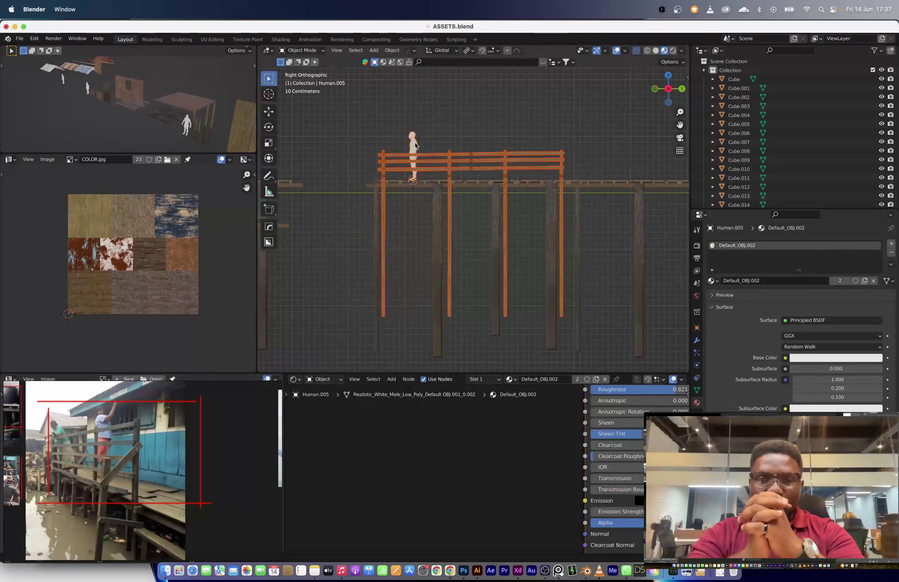
key("y")
left_click(565, 186)
Mirror the duplicated railing with a Y scale of -1 and move it along Y further down the walkway.
middle_click_drag(663, 204, 585, 206, "shift")
key("s")
left_click(584, 208)
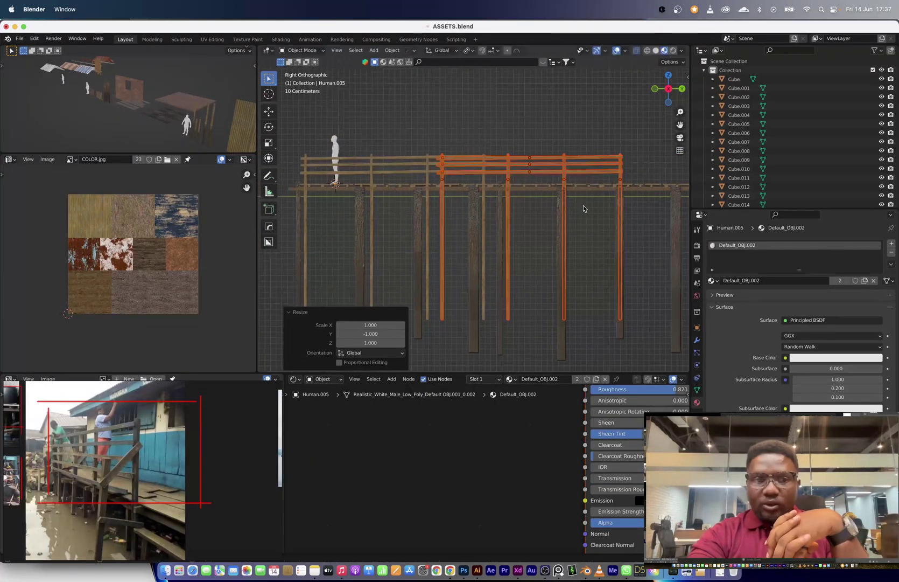
key("g")
key("y")
left_click(617, 214)
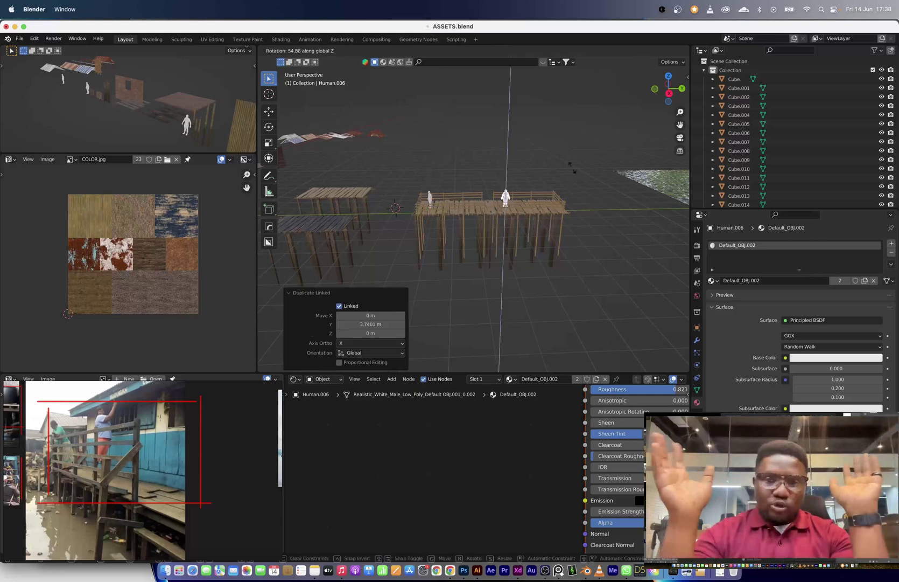
Rotate the duplicated human figure on the walkway about the global Z axis.
left_click(590, 219)
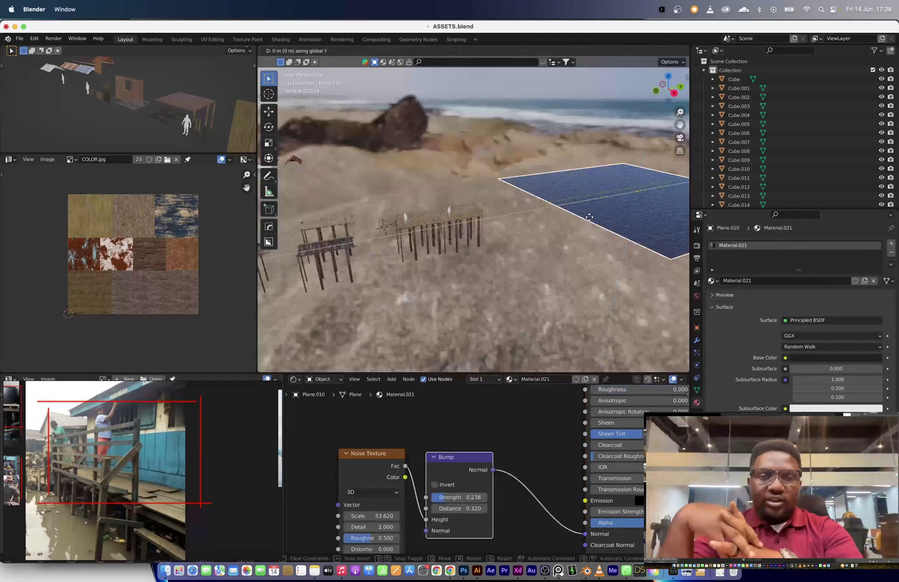
Move the water plane -23.786 m along Y beneath the wooden platforms and inspect them in rendered shading.
left_click(409, 233)
middle_click_drag(409, 233, 431, 194)
scroll(420, 213, "up", 5)
middle_click_drag(345, 232, 466, 236)
scroll(450, 218, "down", 5)
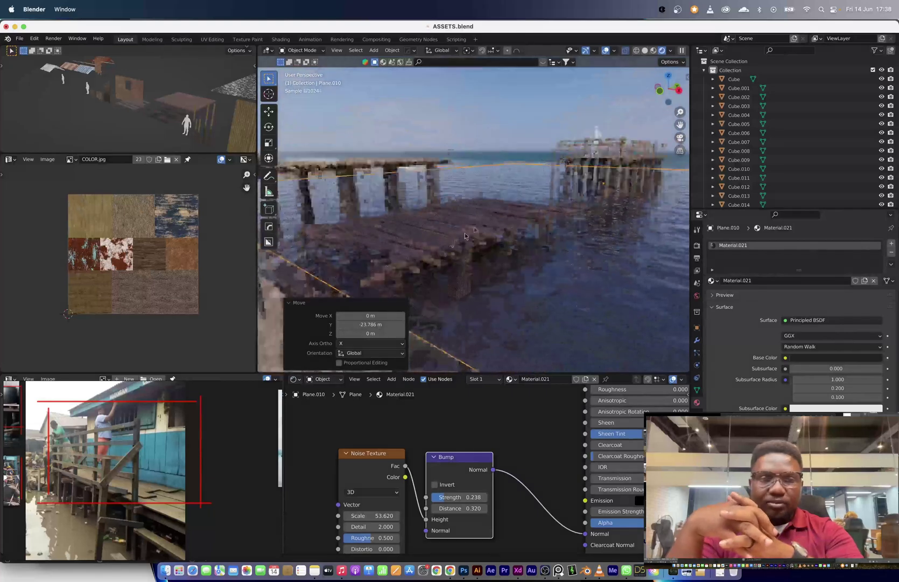
scroll(466, 235, "down", 4)
left_click(544, 180)
scroll(463, 237, "down", 6)
Switch to Material Preview shading and move the water plane along Y away from the platforms.
key("z")
left_click(431, 323)
key("g")
key("y")
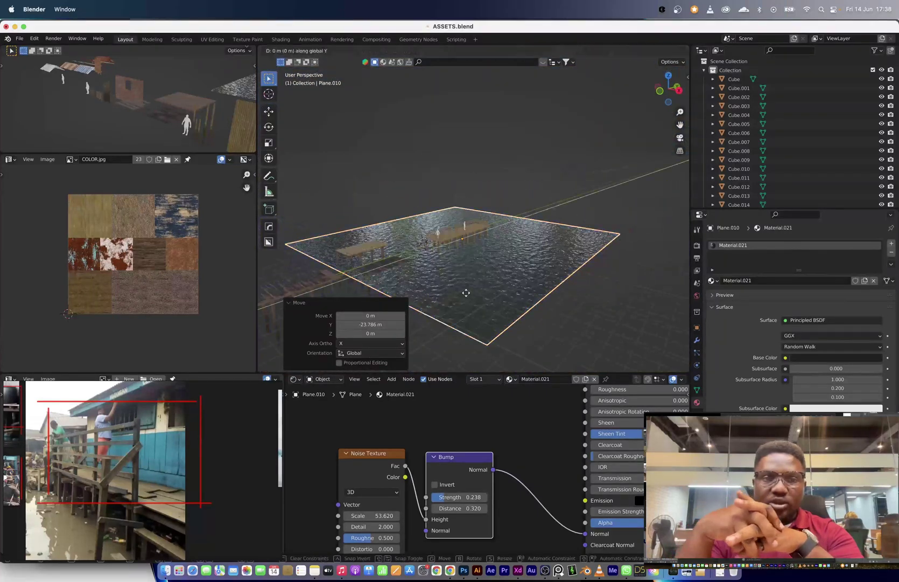
left_click(581, 248)
scroll(485, 258, "up", 5)
middle_click_drag(437, 266, 474, 178, "shift")
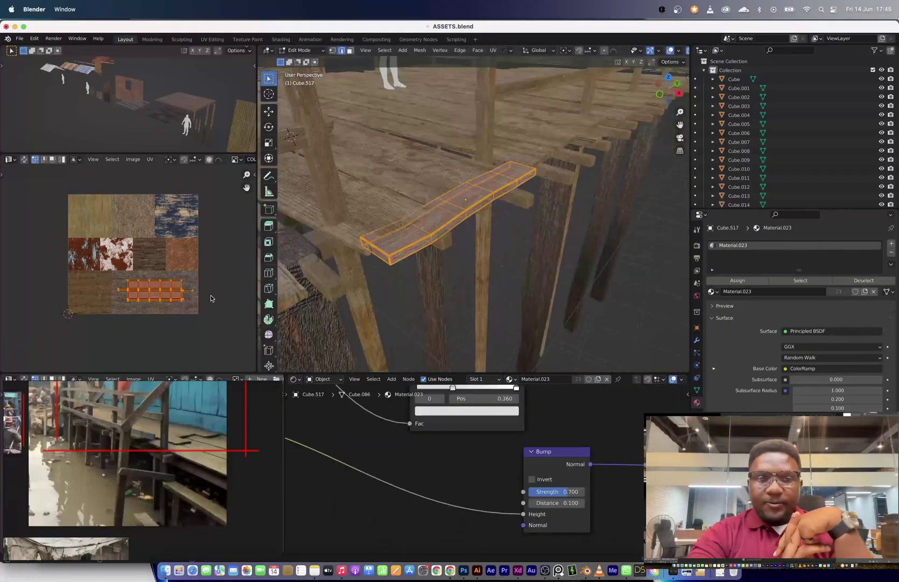
Reposition the short stair plank's UV island onto the lower-left brown wood swatch of the texture atlas.
left_click(221, 263)
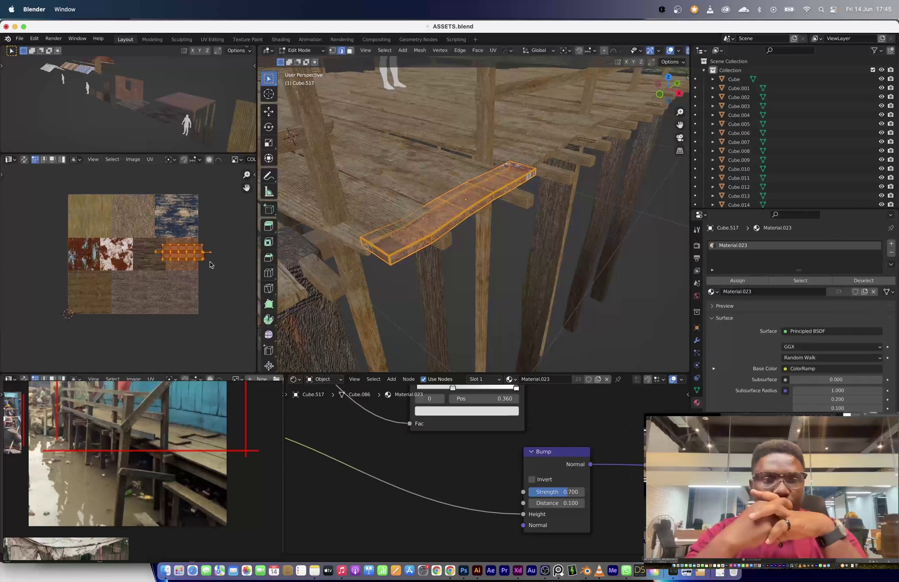
left_click(124, 306)
key("Tab")
middle_click_drag(466, 229, 501, 206)
Duplicate the stair tread 0.17684 m along X and -0.121 m along Z, and leave mesh editing.
left_click(579, 152)
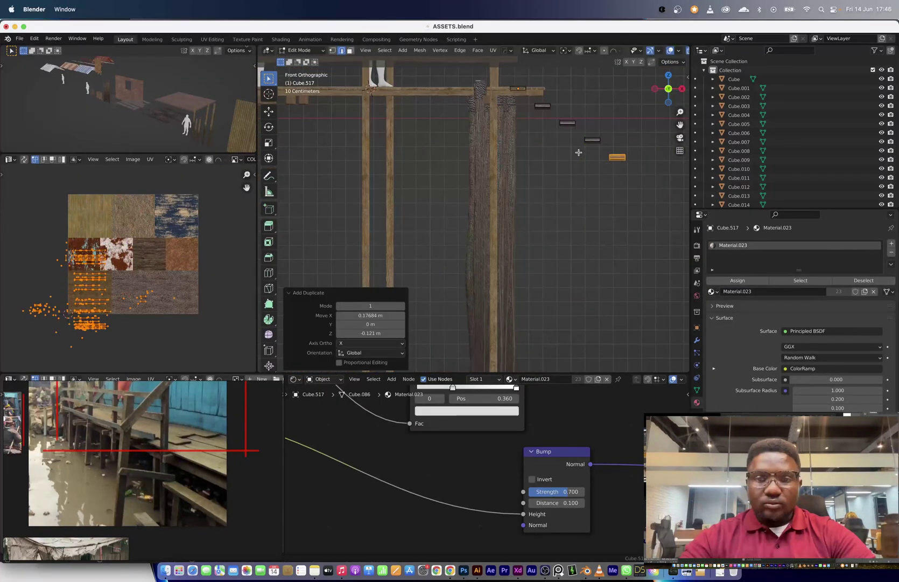
key("Tab")
middle_click_drag(654, 201, 480, 218)
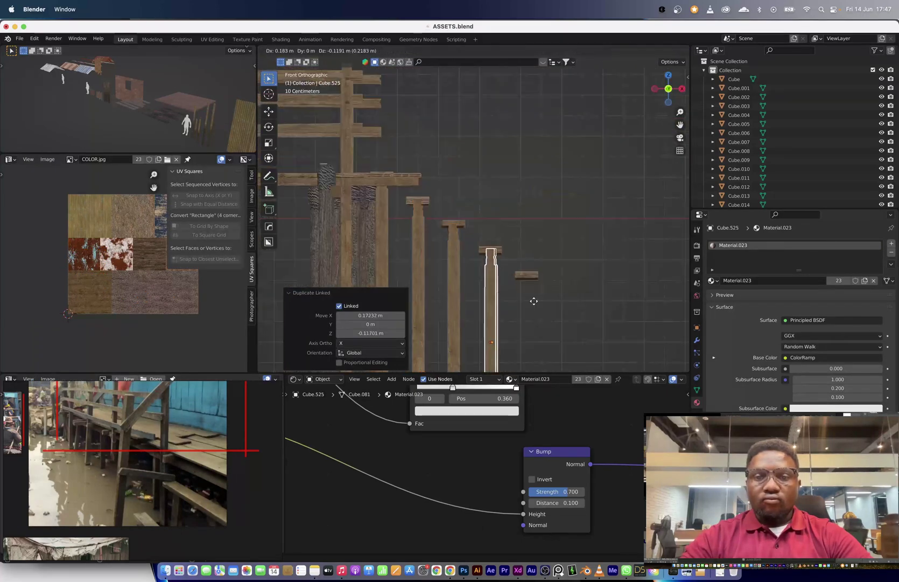
Duplicate the tall railing post at the top of the stairs along X and scale the copy along Z.
middle_click_drag(517, 301, 368, 148)
left_click(365, 146)
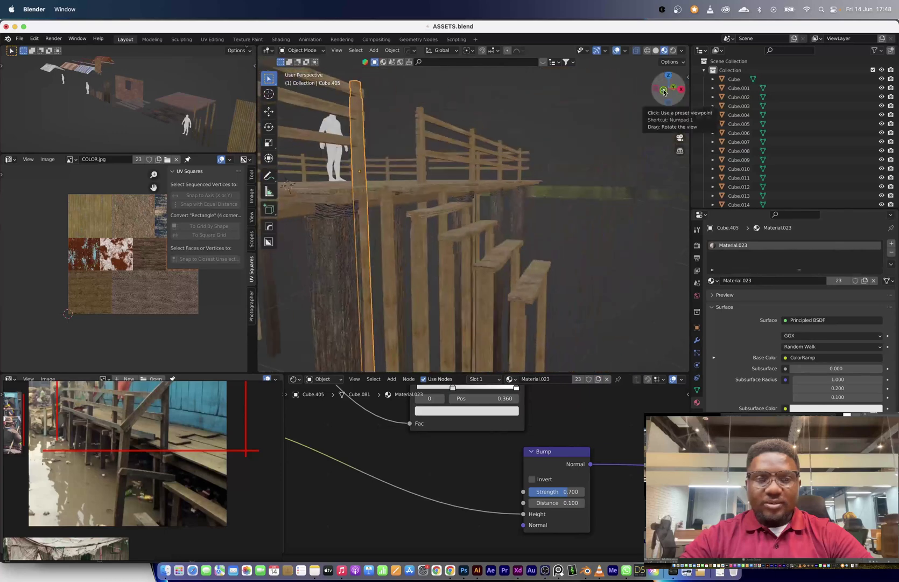
left_click(666, 90)
key("shift+d")
key("x")
left_click(481, 276)
key("s")
key("z")
left_click(496, 243)
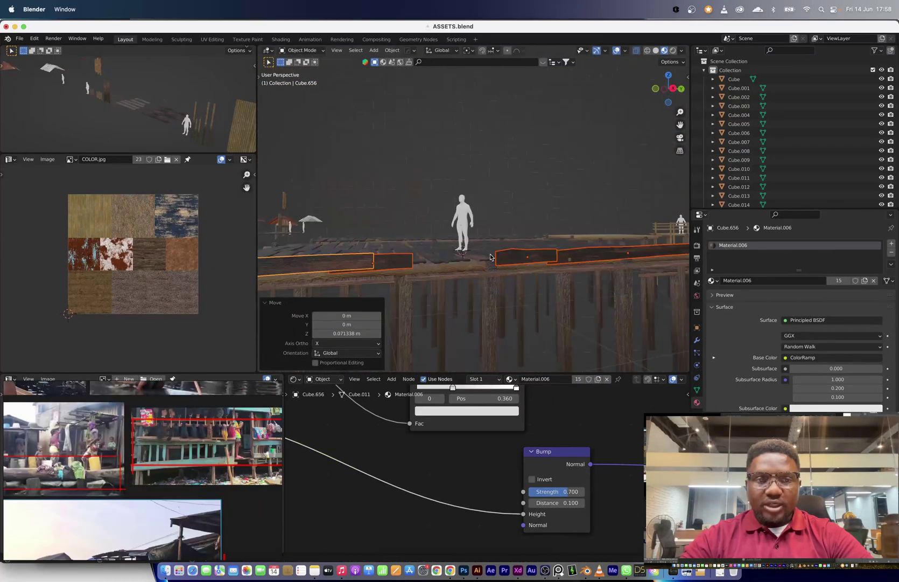
Select the two edge planks at the dark platform's corner and create linked duplicates from the top view.
middle_click_drag(433, 261, 505, 273)
scroll(502, 268, "down", 3)
left_click(467, 245)
left_click(474, 253, "shift")
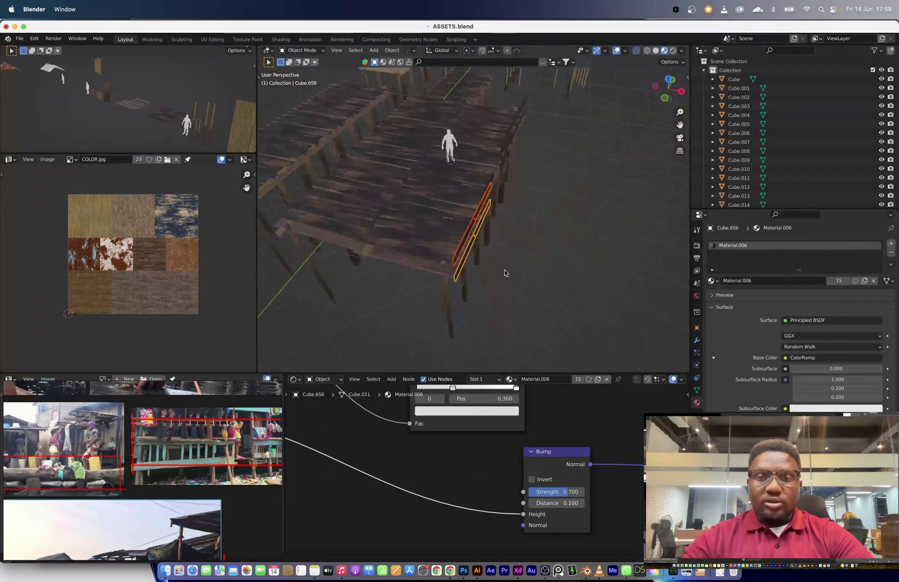
left_click(670, 82)
key("alt+d")
left_click(476, 247)
Rotate the duplicated edge planks 90 degrees and move them to the dark platform's short end.
key("r")
key("9")
key("0")
key("Return")
key("g")
left_click(477, 328)
Move one edge plank on the dark platform to a new place along its border.
middle_click_drag(476, 320, 545, 217)
scroll(183, 426, "up", 4)
middle_click_drag(603, 191, 516, 235)
left_click(423, 220)
middle_click_drag(416, 226, 531, 227)
key("g")
left_click(502, 226)
Select the two planks at the dark platform's short end and undo the last change.
left_click(403, 265)
left_click(404, 281, "shift")
middle_click_drag(404, 281, 513, 294)
left_click(414, 268)
middle_click_drag(413, 268, 472, 232)
key("super+z")
middle_click_drag(472, 269, 441, 287)
key("Escape")
Reposition the end plank's UV island on the wood texture atlas.
key("Tab")
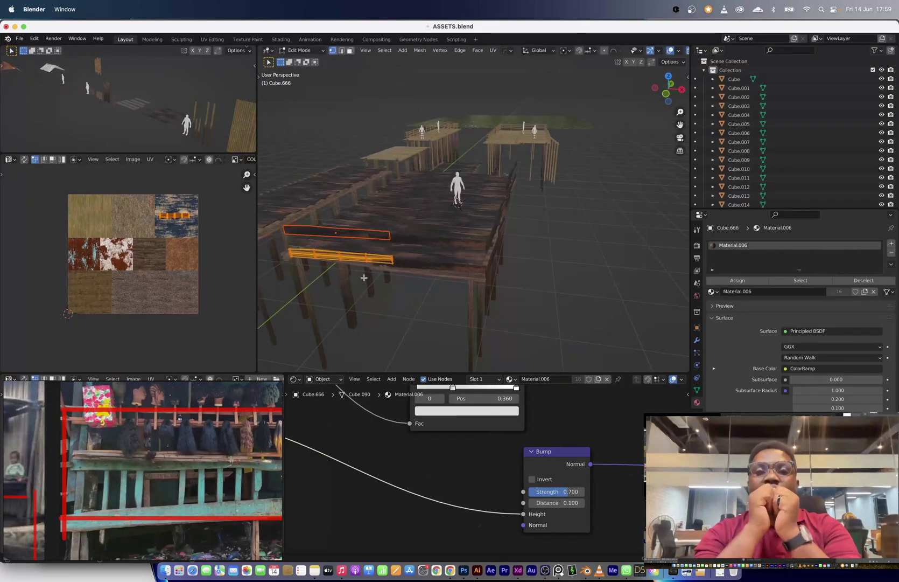
scroll(204, 472, "down", 2)
left_click(178, 272)
key("Tab")
middle_click_drag(609, 330, 442, 301)
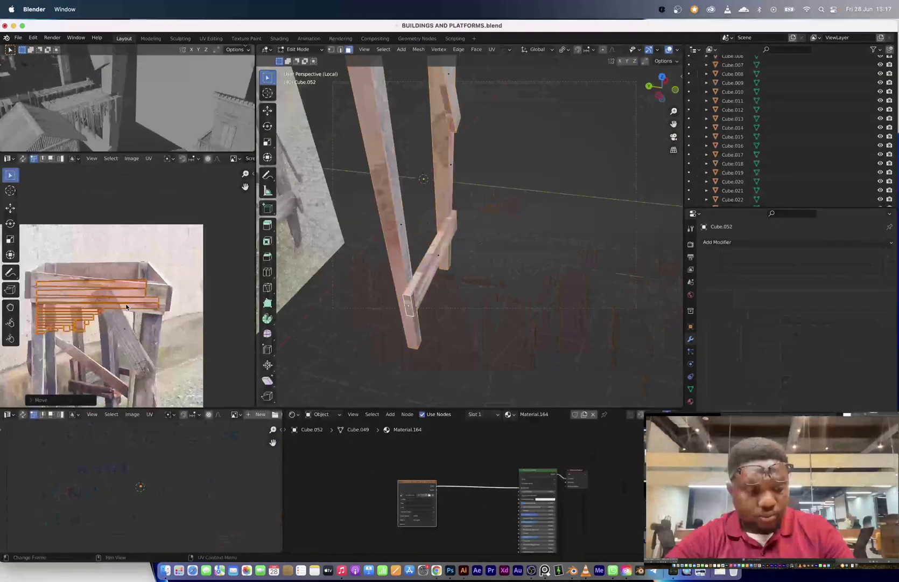
Maximize the UV editor and scale, move and rotate the wooden frame's UV islands onto the photo's horizontal plank.
key("ctrl+space")
key("s")
left_click(571, 348)
key("g")
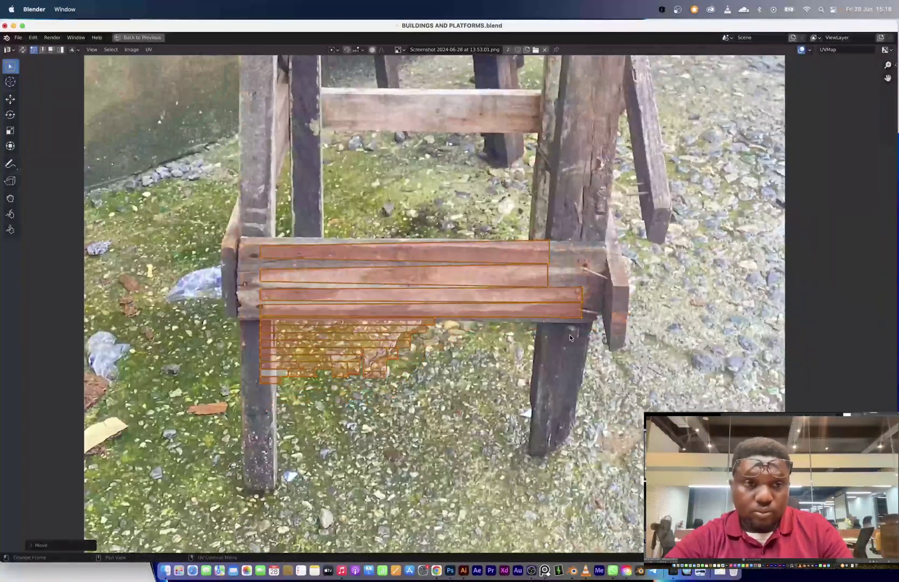
left_click(569, 334)
key("r")
left_click(569, 339)
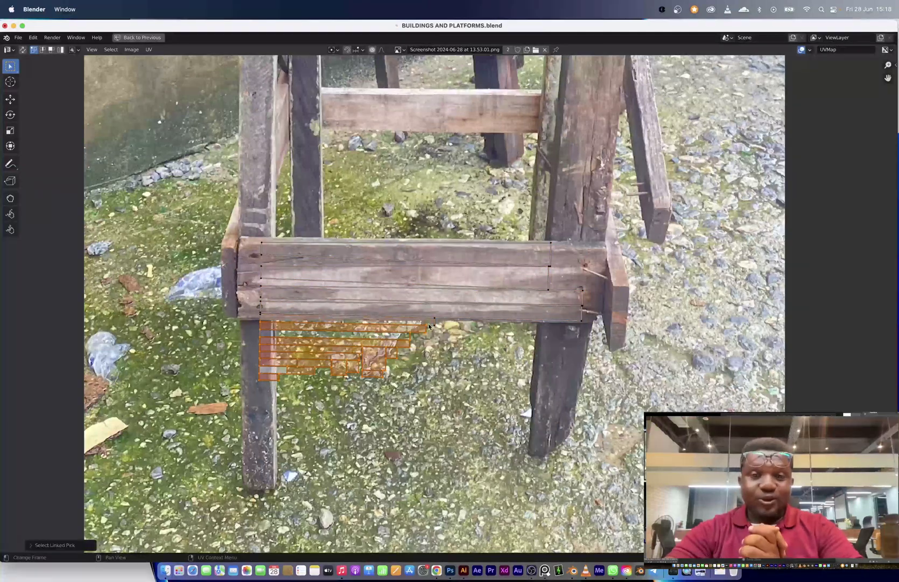
Move the remaining small UV islands up onto the photographed plank and return to the full layout in Object Mode.
key("l")
key("g")
left_click(300, 357)
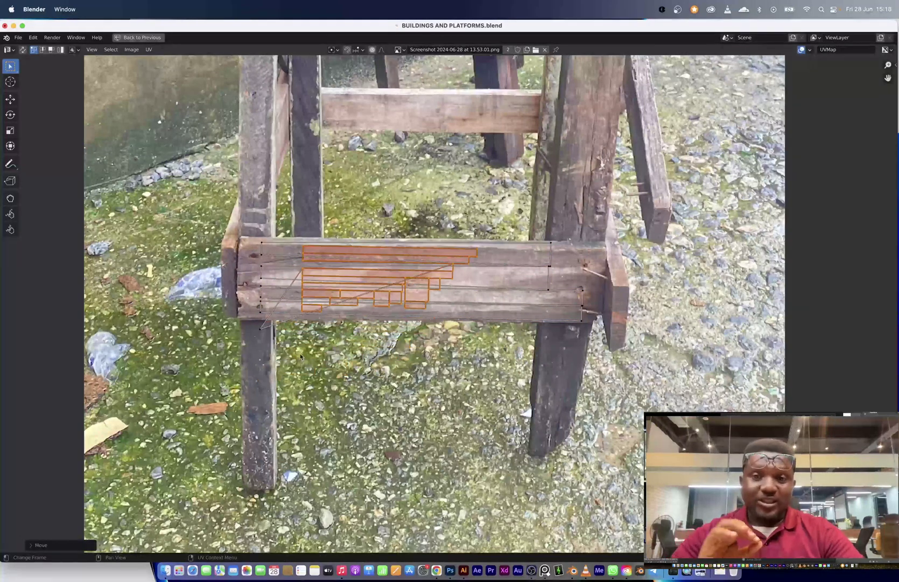
key("ctrl+space")
key("Tab")
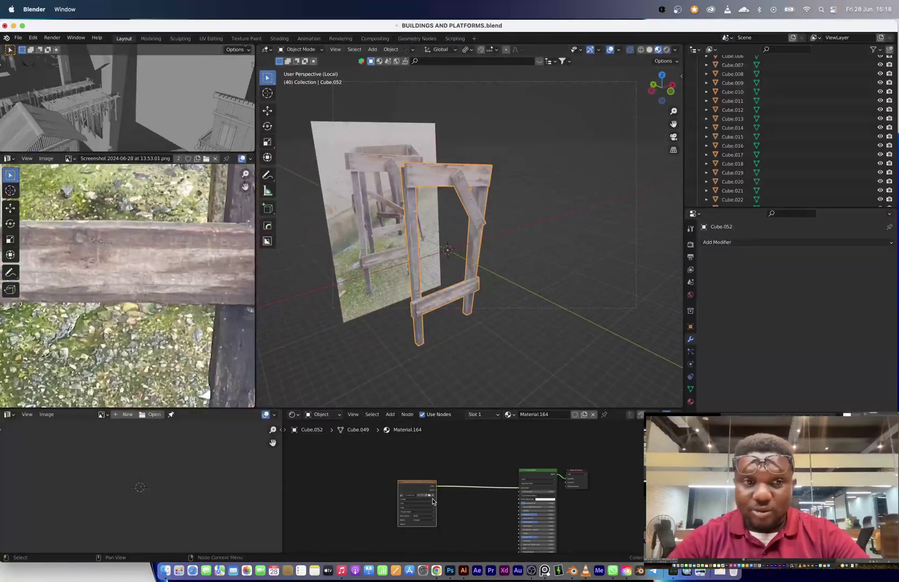
Insert a Gamma node between the image texture and the Base Color, and set its gamma to 1.3.
type("gam")
key("Return")
left_click(427, 467)
scroll(427, 467, "up", 8)
left_click(377, 472)
type("1.3")
key("Return")
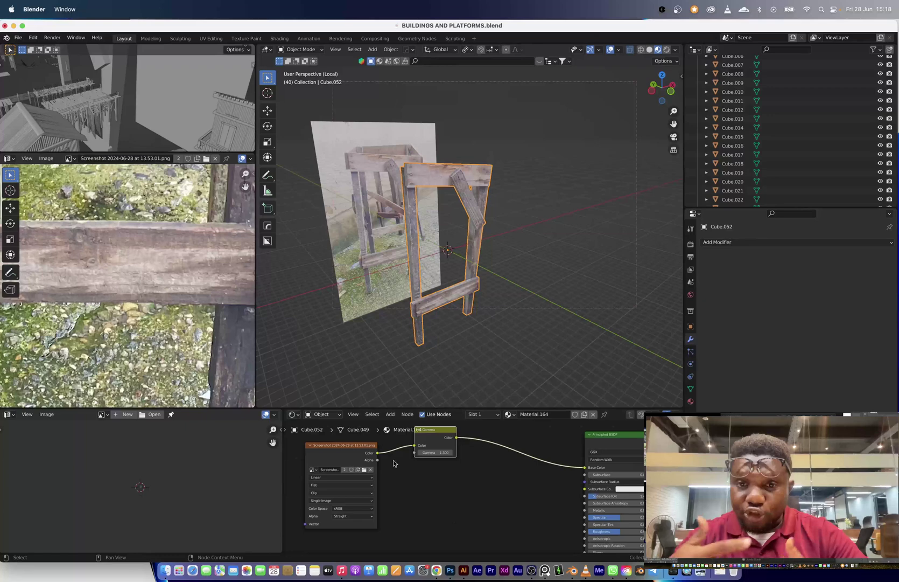
Link the photo texture to the Principled BSDF's Normal input and insert a Bump node on that link.
scroll(395, 454, "down", 2)
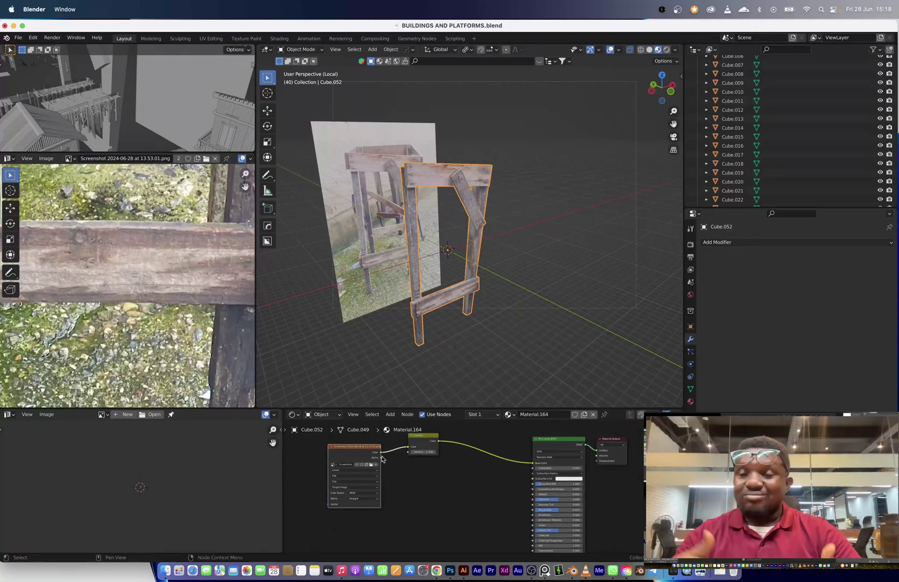
left_click_drag(381, 451, 533, 522)
middle_click_drag(484, 461, 499, 492)
key("shift+a")
left_click(481, 457)
type("bu")
key("Return")
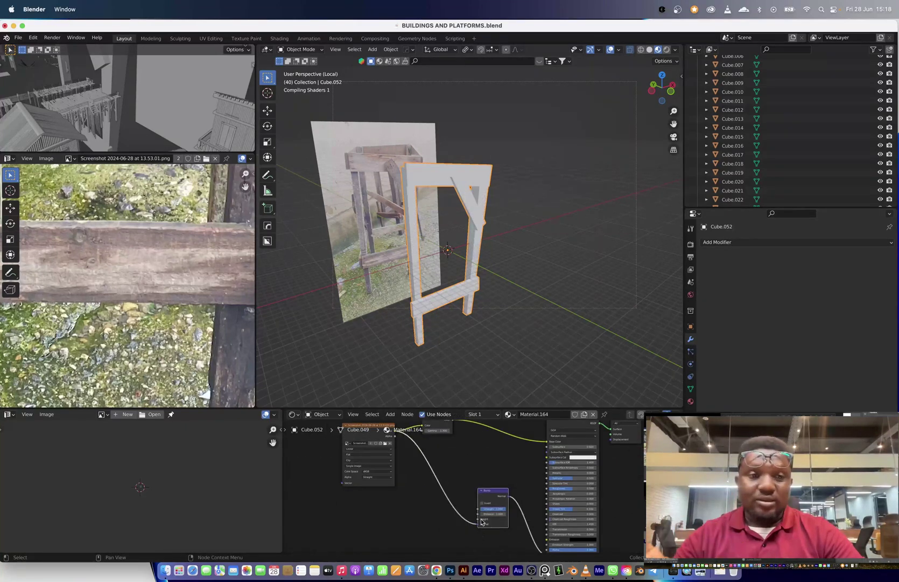
Set the Bump node's strength to 0.264 in the wooden frame's photo material.
scroll(495, 506, "up", 2)
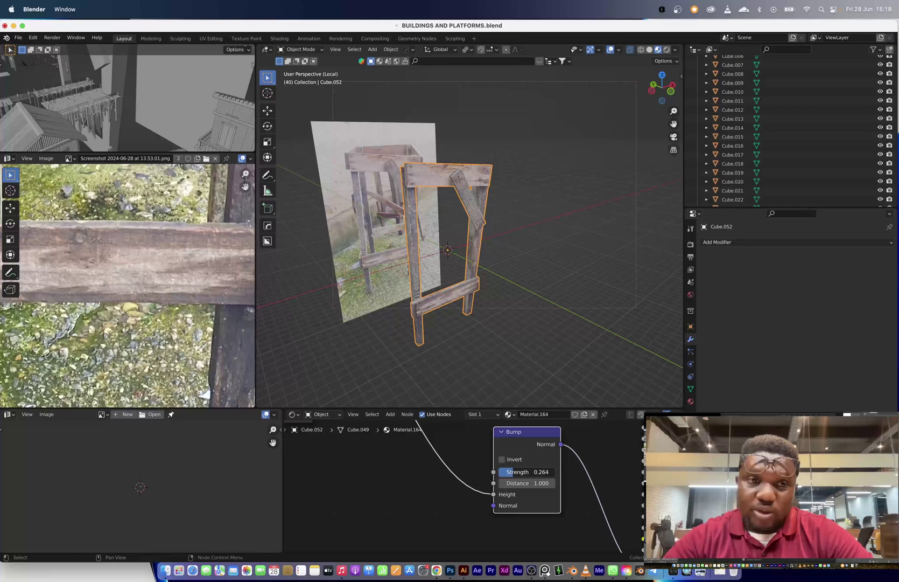
scroll(527, 267, "up", 3)
mouse_move(620, 262)
middle_mouse_down()
mouse_move(527, 266)
mouse_move(532, 255)
middle_mouse_up()
Try to move the wooden frame toward the other kit frames in front view.
scroll(528, 269, "down", 8)
left_click(662, 90)
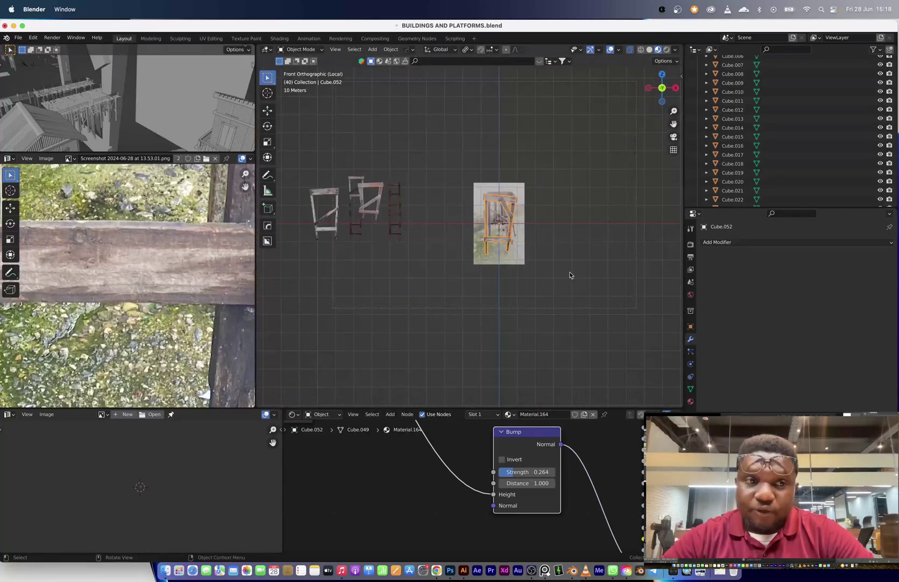
key("g")
left_click(429, 193)
key("super+z")
Delete the reference photo plane behind the wooden frame.
scroll(500, 232, "up", 4)
left_click(511, 231)
key("x")
key("Return")
Add a lattice and scale it to enclose the wooden frame, stretching it by about 1.76 along Z.
key("shift+a")
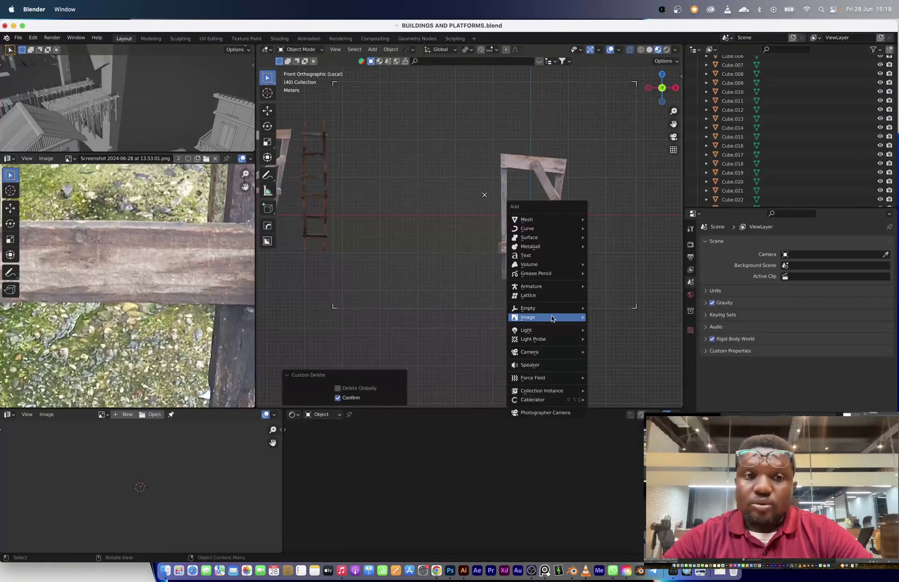
left_click(552, 296)
key("s")
left_click(556, 246)
left_click(594, 373)
middle_click_drag(595, 373, 561, 387, "shift")
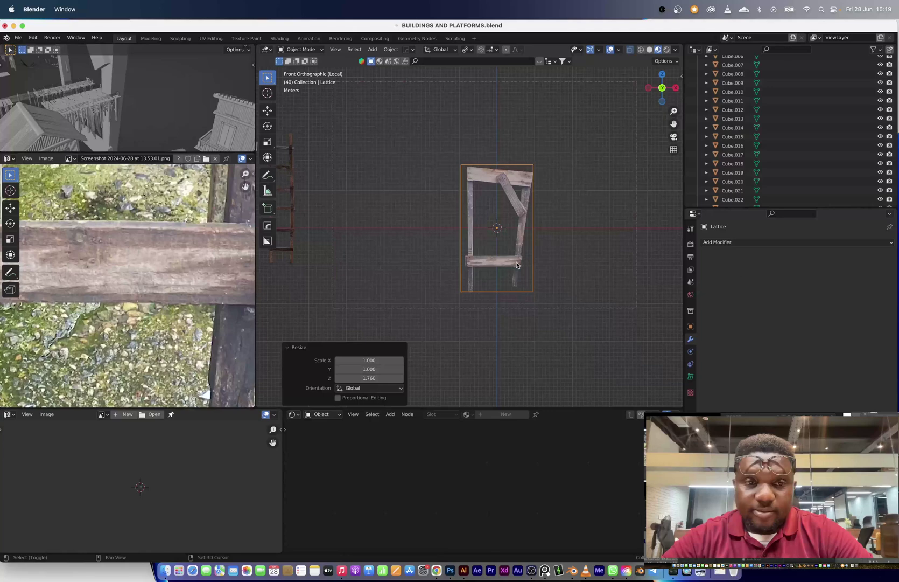
Add a Lattice modifier to the wooden frame with the new lattice as its object.
left_click(523, 203)
left_click(730, 242)
left_click(796, 324)
left_click(877, 289)
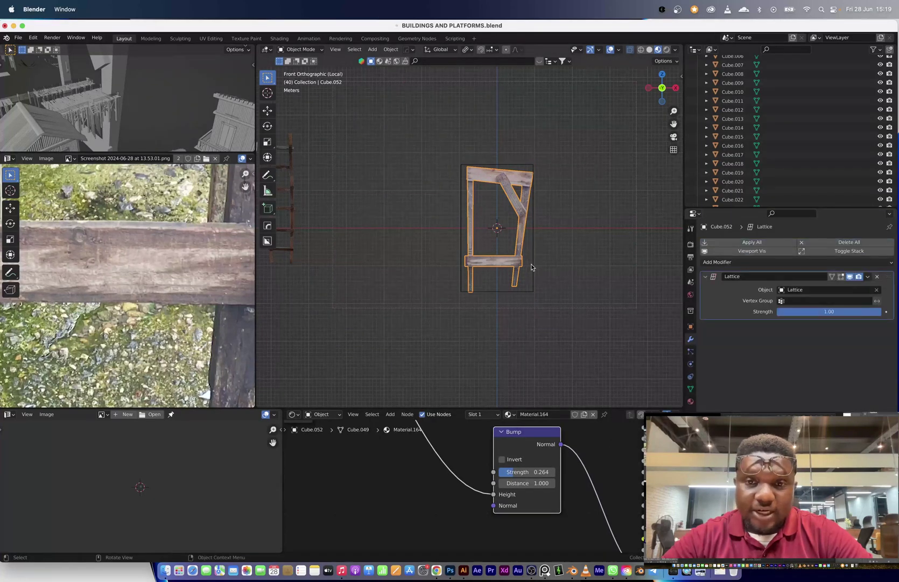
In the lattice's Edit Mode, move its lower-right corner points outward by about 8.63 m in X and -3.47 m in Z.
left_click(532, 267)
key("Tab")
middle_click_drag(529, 277, 472, 270, "shift")
scroll(472, 270, "up", 2)
left_click_drag(471, 271, 506, 318)
key("g")
left_click(553, 337)
Reposition the lattice's other corner points to skew the wooden frame, and leave local view with the frame selected.
left_click_drag(458, 94, 494, 121)
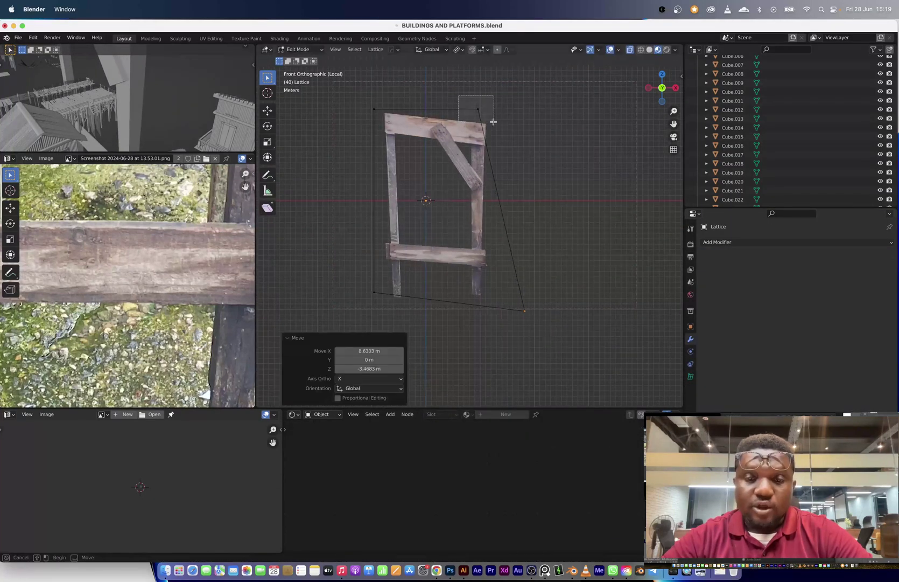
left_click(380, 136)
left_click_drag(358, 276, 376, 309)
key("g")
left_click(371, 302)
left_click_drag(509, 297, 541, 321)
key("g")
left_click(544, 319)
key("Tab")
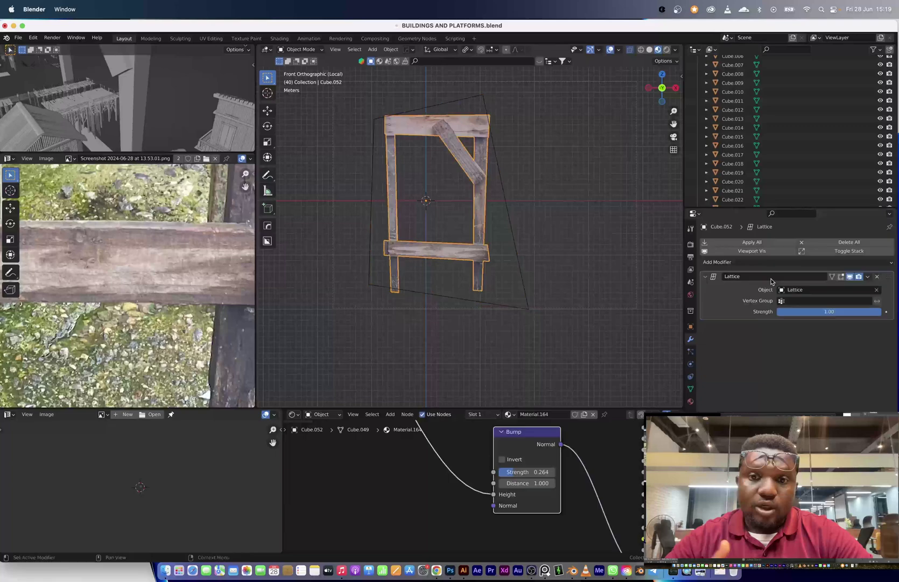
left_click(498, 181)
key("KP_Divide")
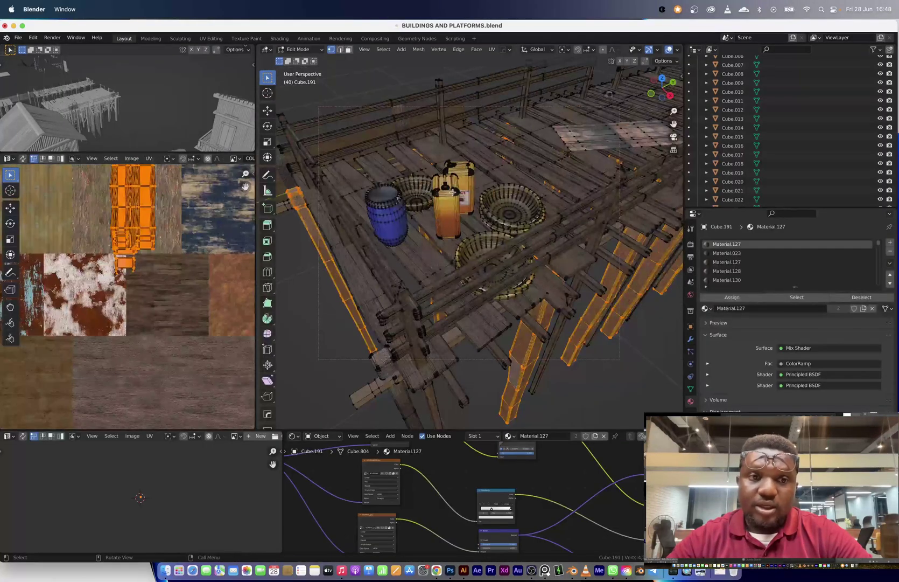
key("l")
key("l")
key("l")
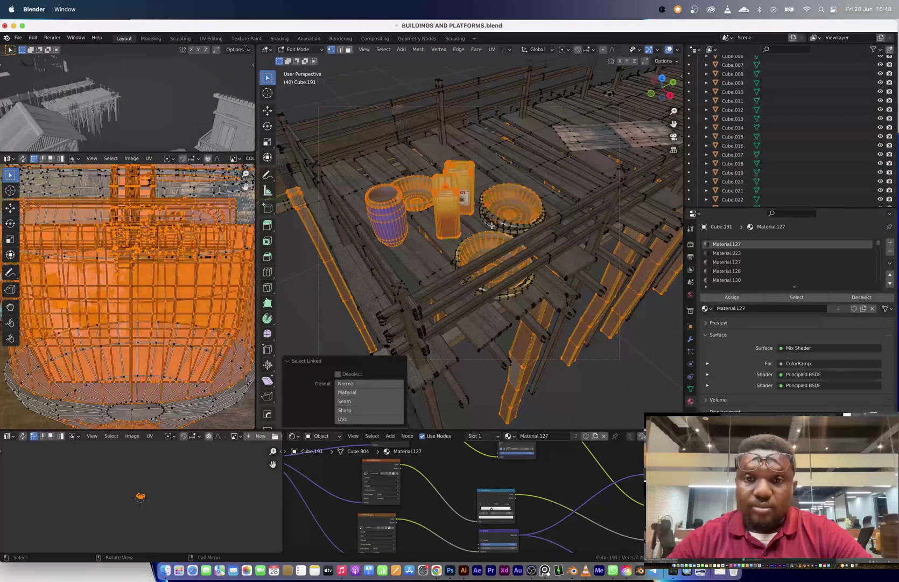
middle_click_drag(509, 223, 506, 248)
scroll(505, 249, "down", 3)
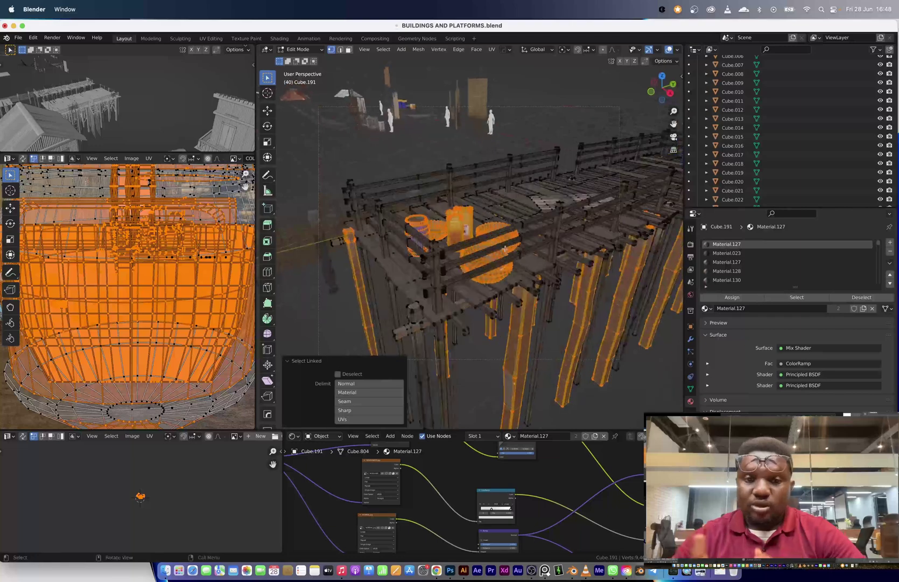
Select only the linked geometry of the jerrycans, blue drum and basins on the platform deck.
middle_click_drag(457, 219, 457, 248)
scroll(457, 218, "up", 4)
left_click(451, 187)
key("l")
key("l")
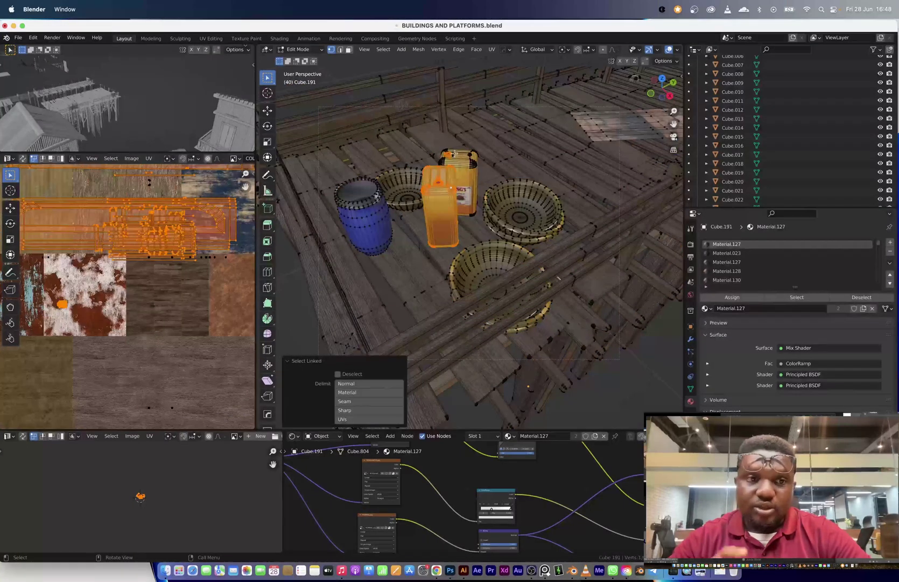
key("l")
key("l")
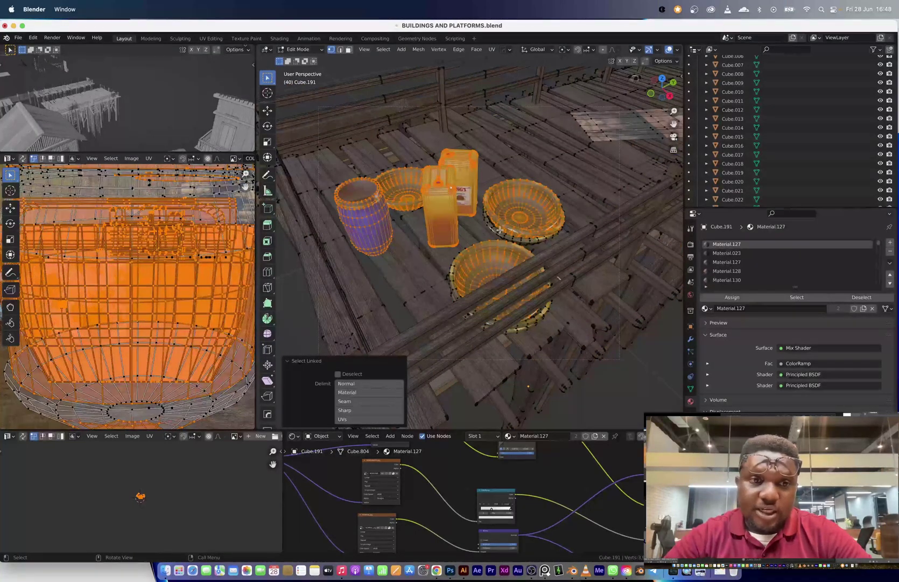
Try to raise a duplicate of the selected props above the platform along the Z axis.
middle_click_drag(519, 331, 479, 244)
scroll(478, 243, "down", 6)
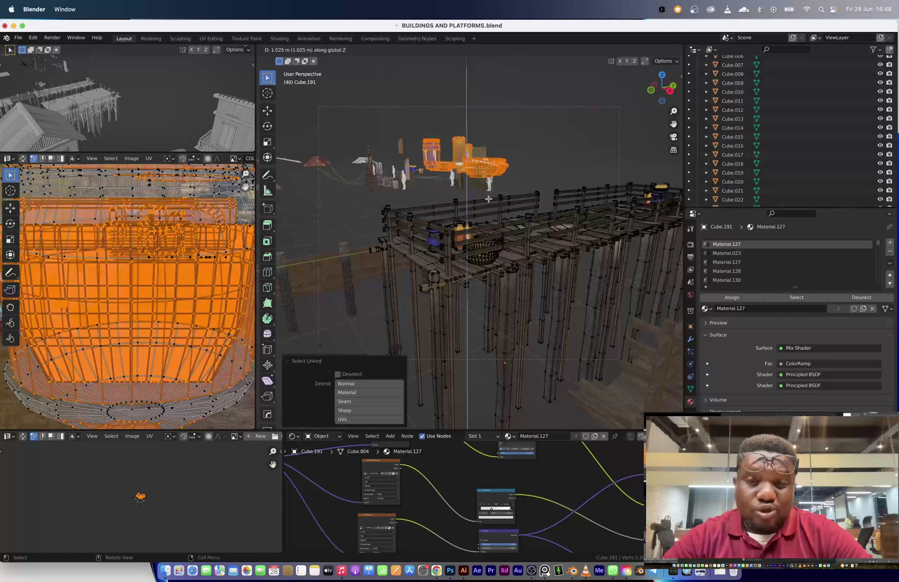
left_click(488, 199)
middle_click_drag(444, 157, 482, 239)
key("ctrl+z")
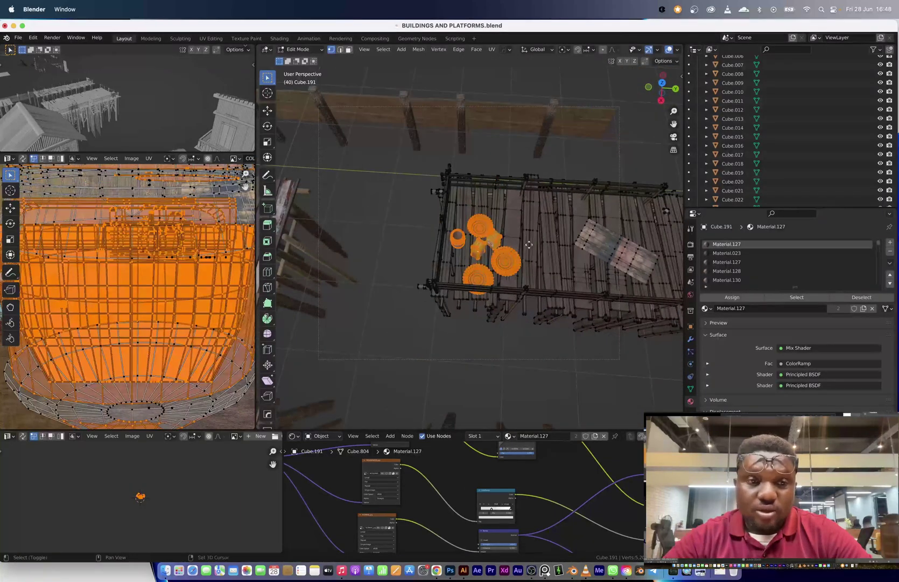
Duplicate the selected props in place, separate the copy into its own object and return to Object Mode.
key("shift+d")
right_click(534, 242)
left_click(534, 243)
key("Tab")
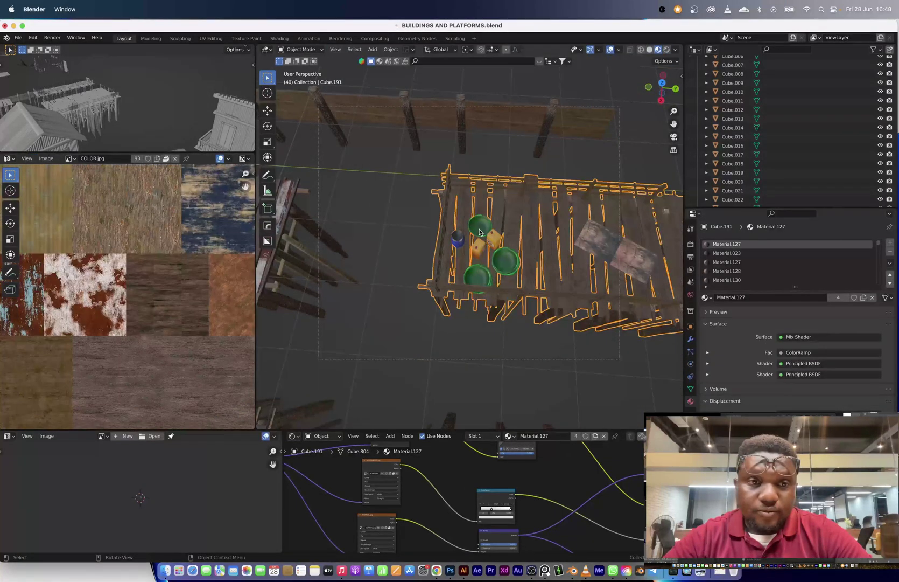
In top view, move the separated props onto the wide platform's corner, about 5.55 m in X and -0.28 m in Y.
left_click(479, 232)
scroll(480, 231, "down", 4)
key("KP_7")
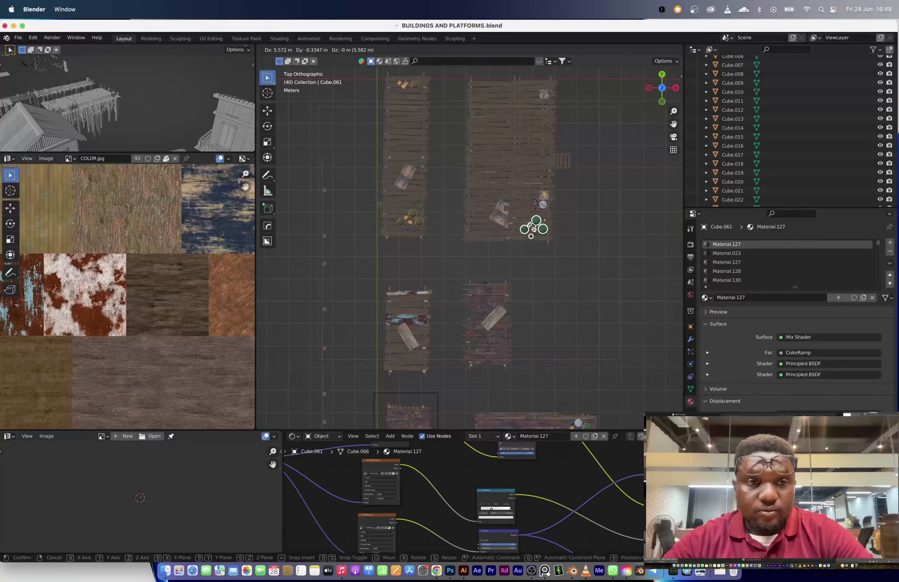
left_click(530, 226)
Fine-tune the props' position on the wide platform's deck and join them with the platform.
middle_click_drag(531, 226, 485, 219)
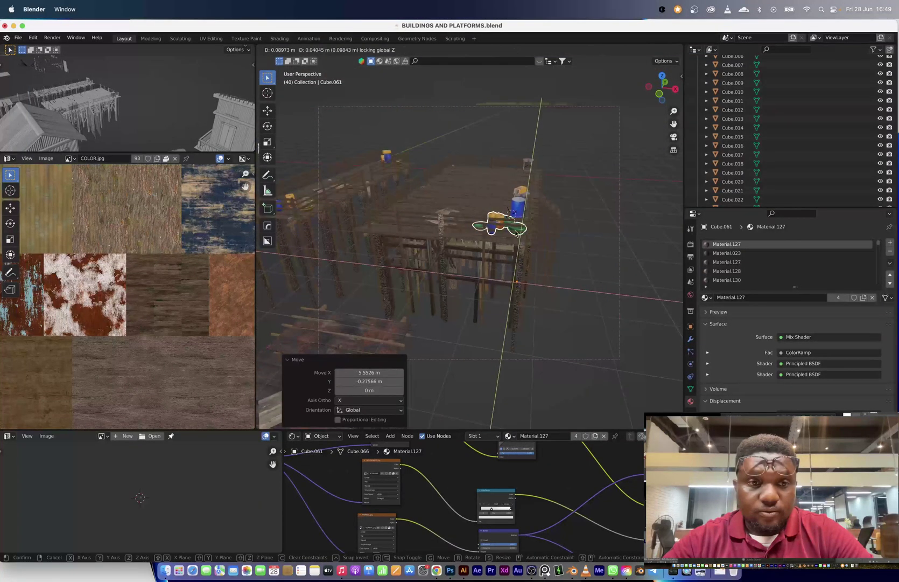
left_click_drag(501, 150, 500, 149)
key("ctrl+j")
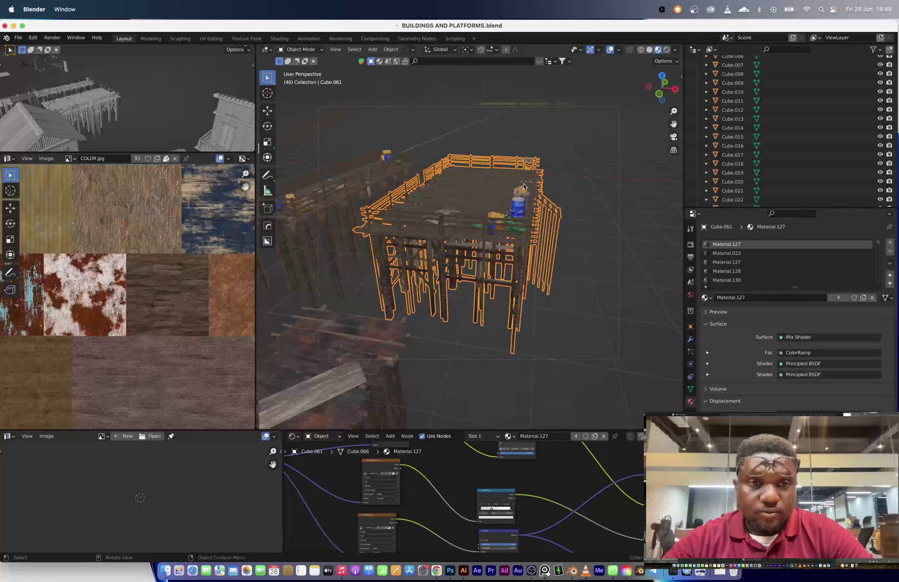
scroll(506, 205, "down", 4)
middle_click_drag(500, 150, 555, 176)
scroll(512, 210, "up", 10)
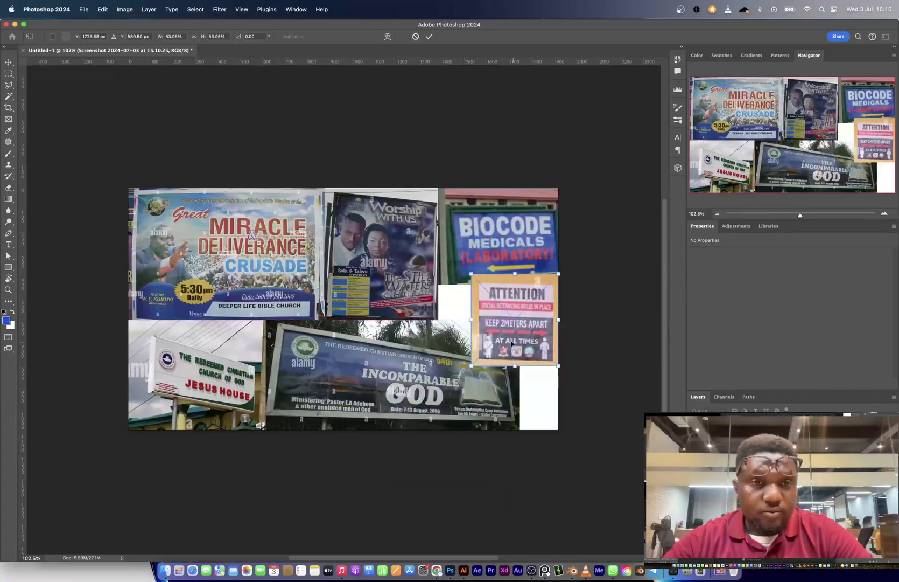
In Photoshop, place the ATTENTION poster below the BIOCODE MEDICALS sign and shift that sign up in the signboard collage.
left_click_drag(512, 343, 499, 331)
key("Return")
left_click_drag(505, 241, 506, 223, "super")
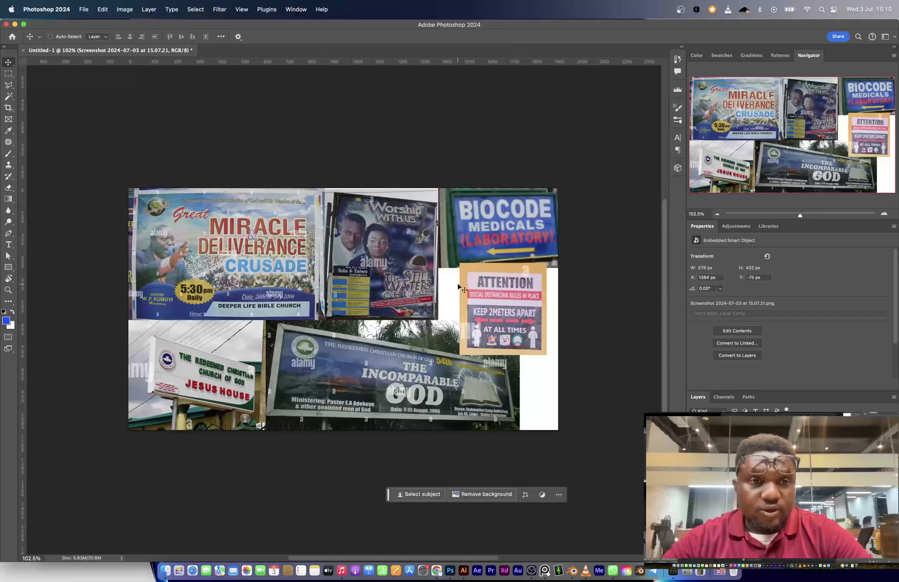
key("f")
key("f")
scroll(456, 303, "up", 5, "alt")
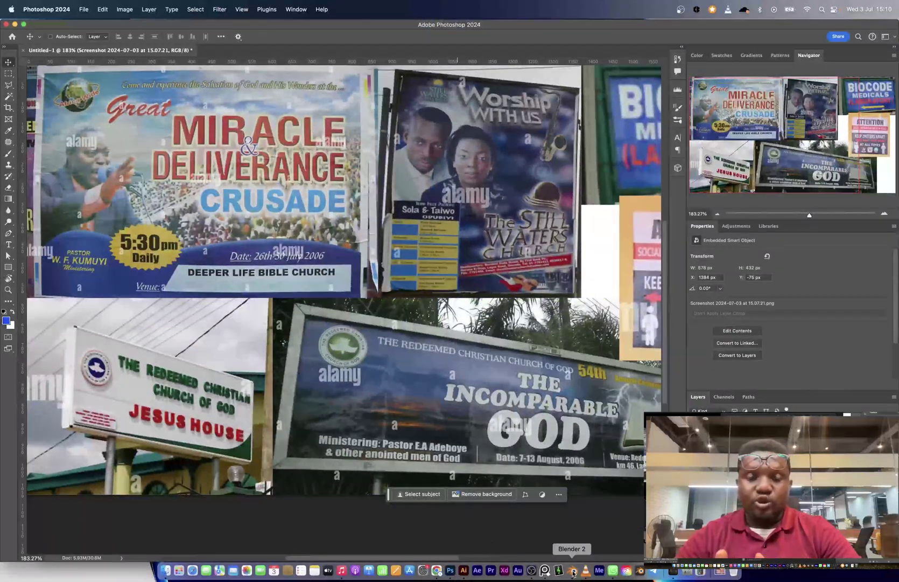
Switch to Blender, frame the selected poster planes and isolate them in local view.
left_click(573, 572)
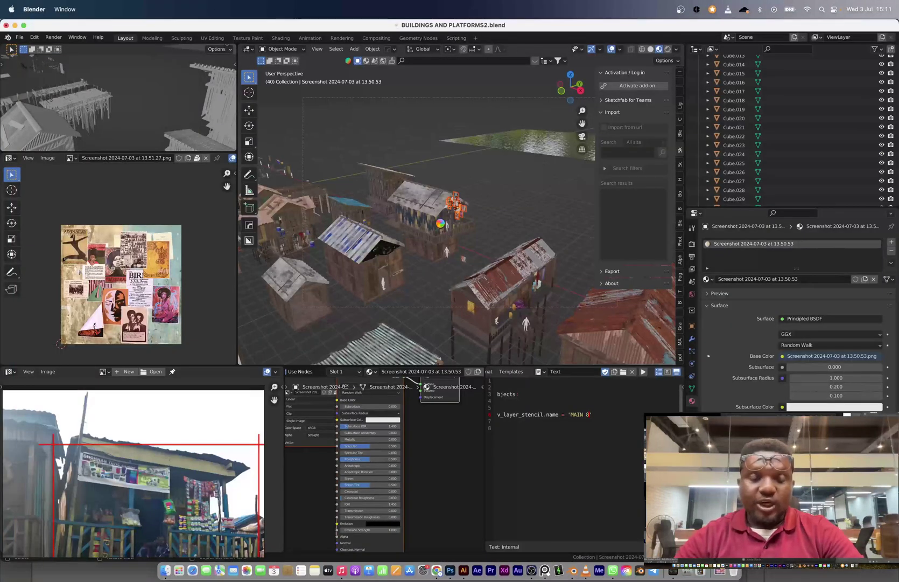
scroll(440, 223, "up", 5)
left_click(317, 49)
left_click(336, 99)
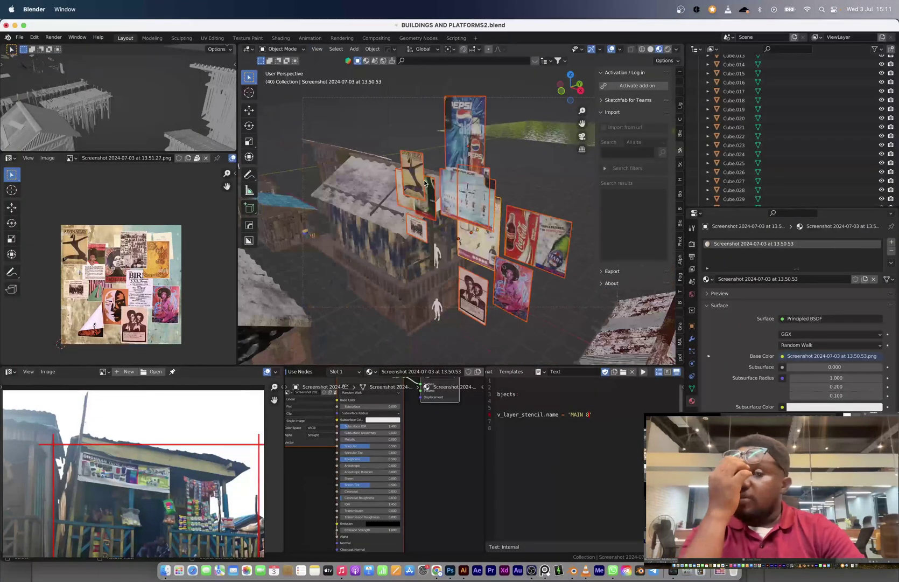
middle_click_drag(425, 183, 408, 218)
key("slash")
Import Screenshot 2024-07-03 at 15.10.50.png from the Desktop as an image plane.
left_click(514, 215)
key("shift+a")
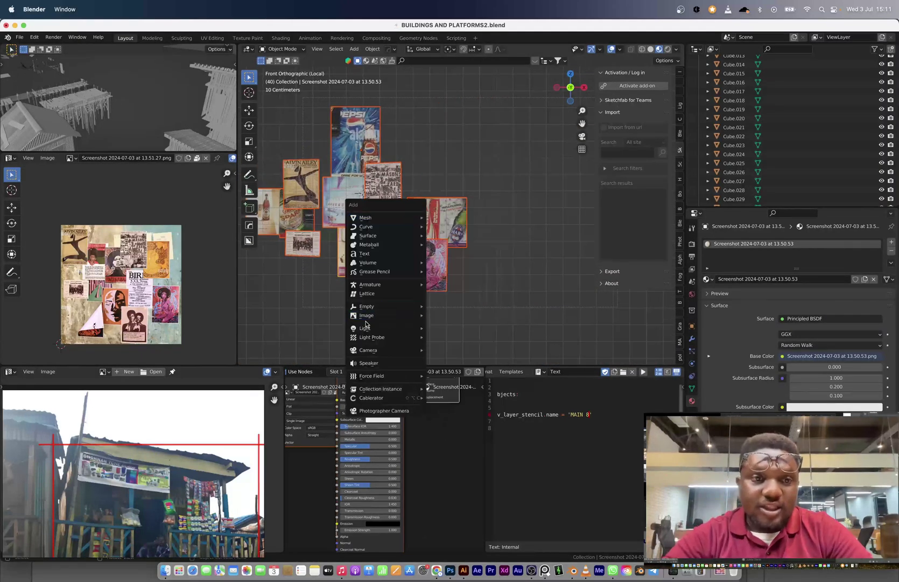
mouse_move(377, 316)
left_click(452, 335)
left_click(249, 171)
left_click(367, 215)
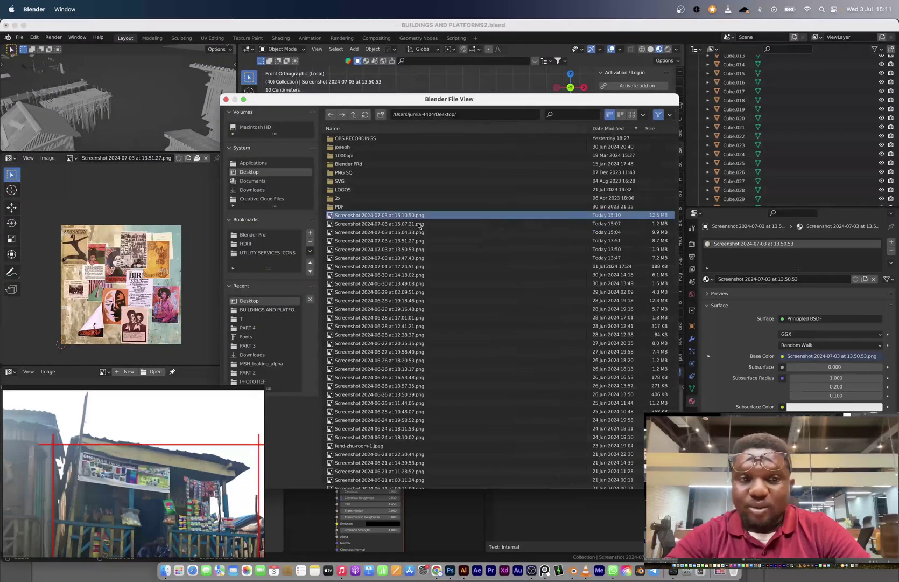
Scale the imported signboard plane and rotate it 90° about the X axis so it stands upright.
key("s")
left_click(371, 212)
middle_click_drag(371, 212, 377, 227)
key("r")
key("x")
key("9")
key("0")
key("Return")
Move the signboard plane along the X axis, clear of the existing posters.
scroll(370, 212, "down", 3)
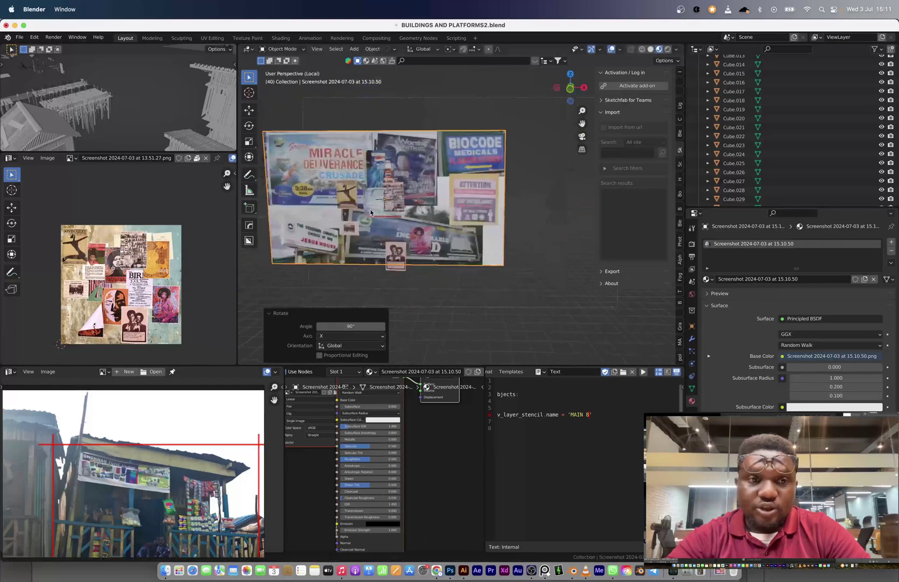
key("g")
key("y")
left_click(459, 206)
scroll(394, 205, "up", 3)
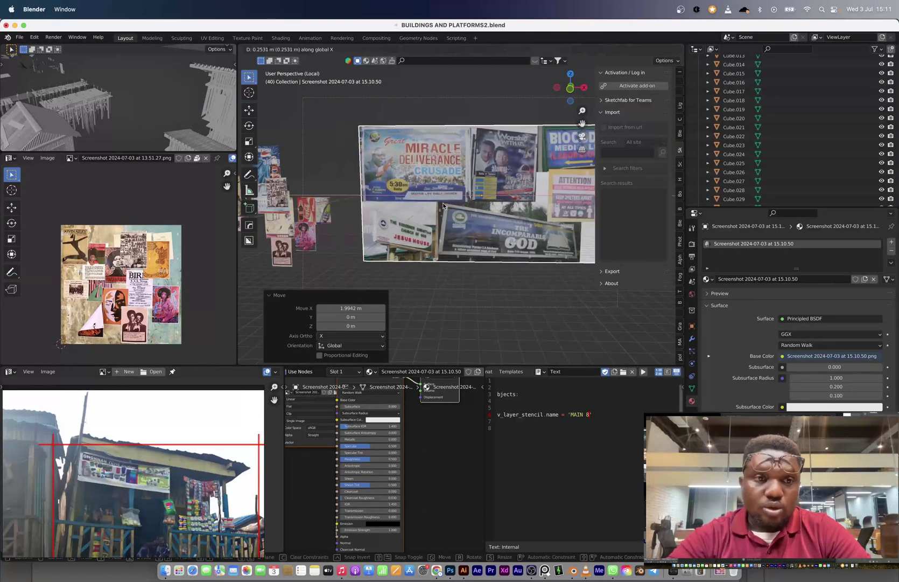
left_click(444, 205)
In front view, cut around the Miracle & Deliverance Crusade poster with the Knife tool and return to Object Mode.
key("KP_1")
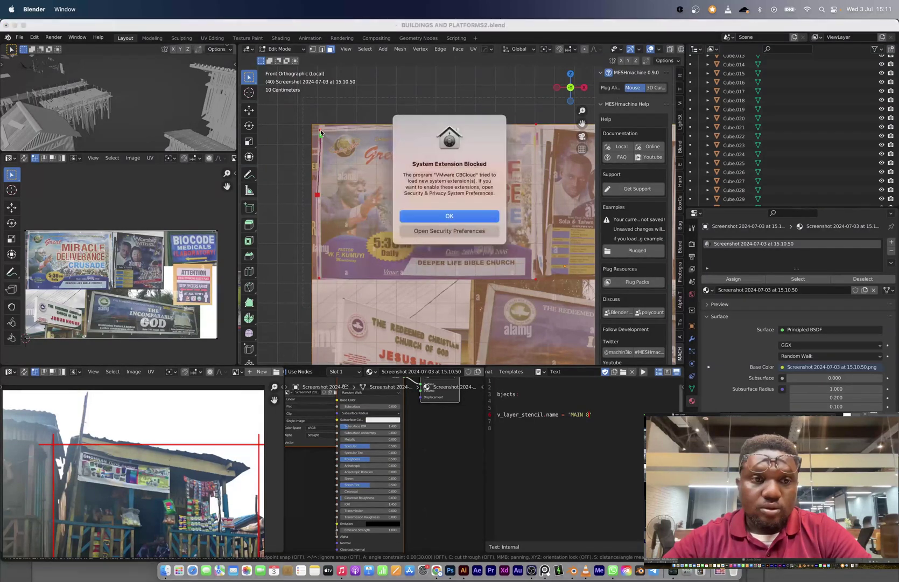
key("Return")
key("Return")
middle_click_drag(401, 321, 384, 240, "shift")
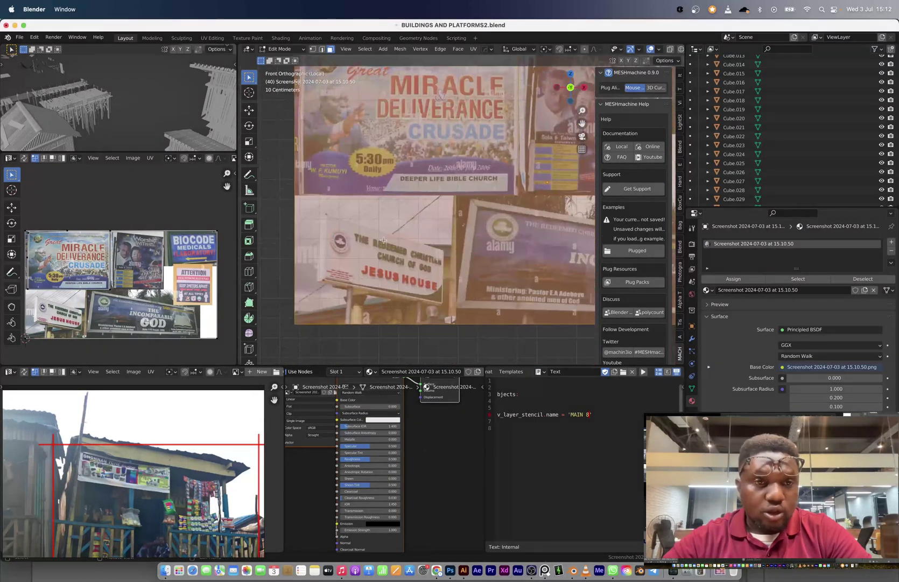
scroll(457, 242, "down", 3)
middle_click_drag(460, 246, 404, 270, "shift")
key("Tab")
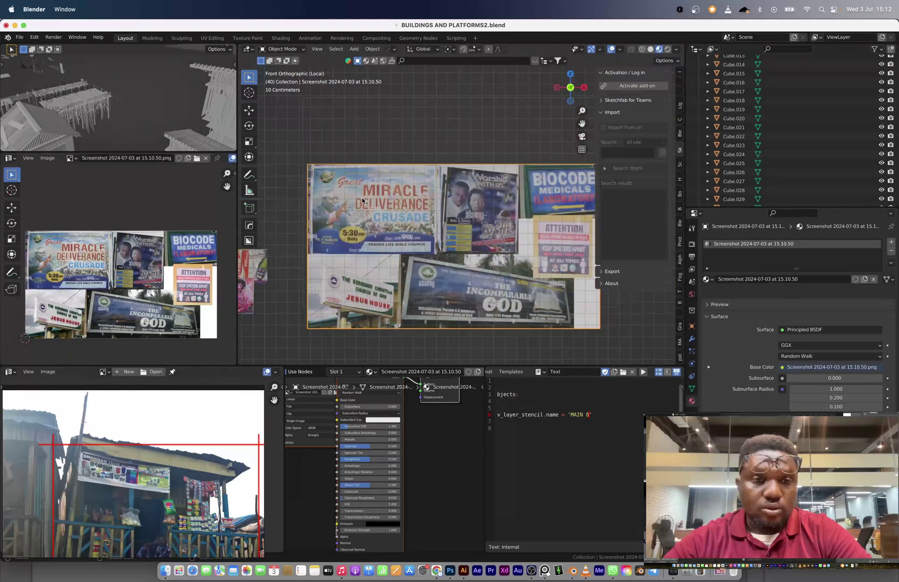
Select the cut-out Miracle & Deliverance Crusade poster face in Edit Mode.
key("Tab")
left_click(362, 197)
scroll(420, 222, "down", 1)
middle_click_drag(420, 222, 400, 222, "shift")
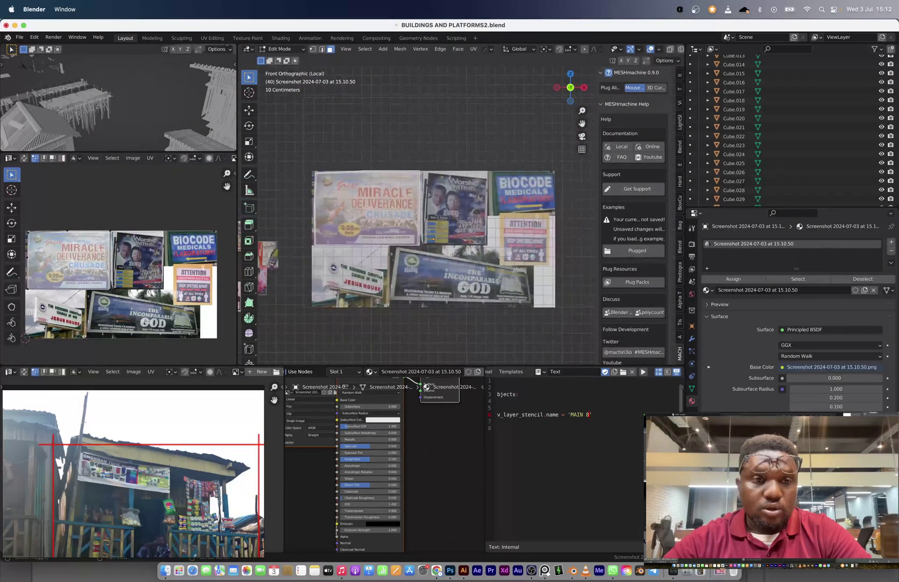
scroll(398, 183, "up", 4)
key("l")
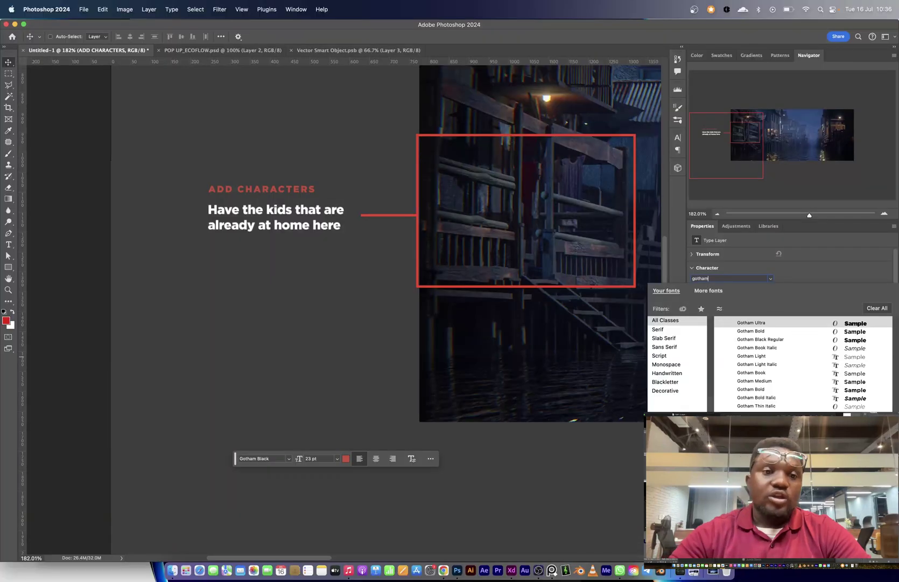
In Photoshop, rewrap the note "Have the kids that are already at home here" onto three lines and left-align it with its heading.
double_click(339, 229)
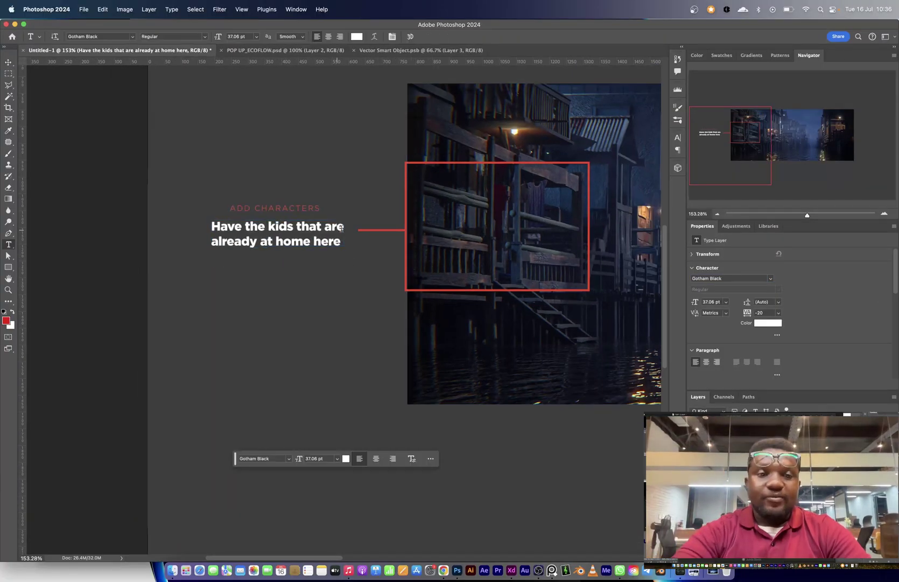
key("Return")
key("super+Return")
key("v")
left_click_drag(271, 244, 289, 244)
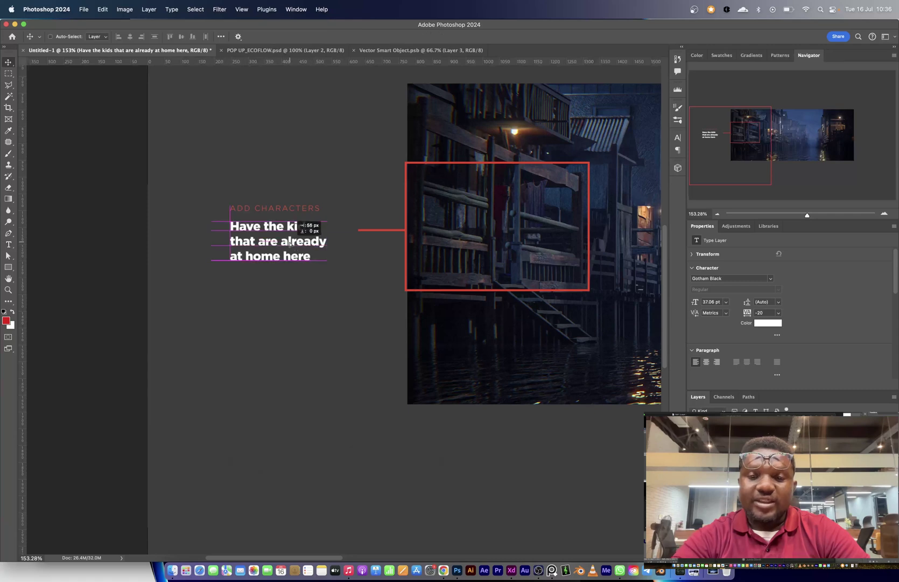
Set the ADD CHARACTERS heading to Gotham Medium and scale it to about 21.99 pt.
left_click(725, 311)
key("super+t")
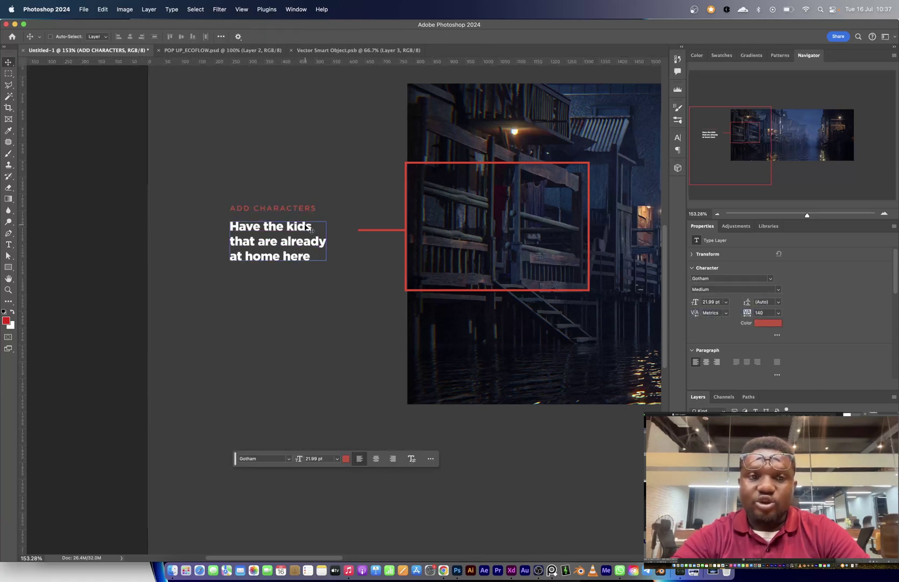
Select the ADD CHARACTERS heading together with its note and nudge both toward the connector line.
left_click(306, 227, "shift+super")
key("shift+Right")
key("shift+Right")
key("shift+Right")
key("shift+Right")
scroll(306, 227, "down", 3, "alt")
scroll(345, 270, "right", 3)
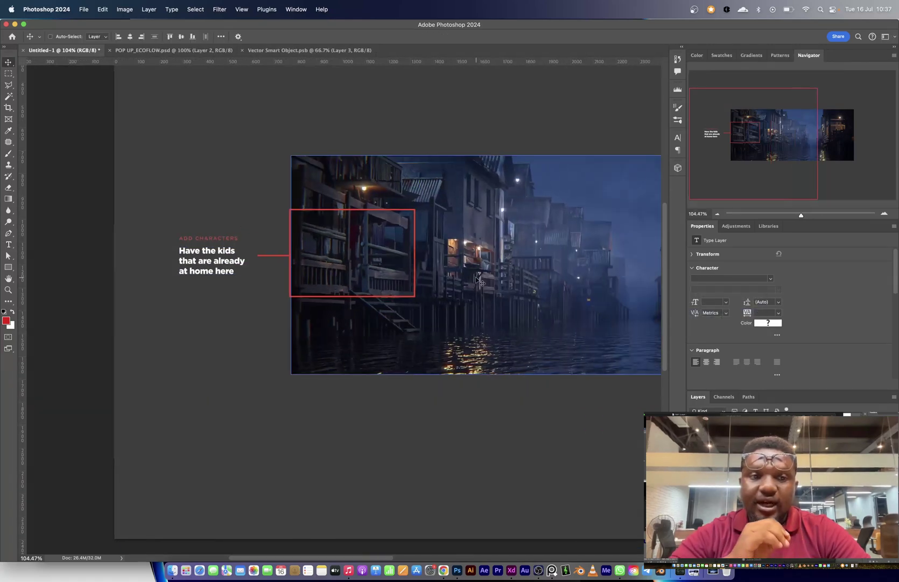
Duplicate the red frame onto the lit storefront and scale it down to about 267 by 177 px.
scroll(412, 277, "up", 2, "alt")
key("m")
left_click_drag(359, 309, 457, 327, "alt")
key("super+t")
key("Return")
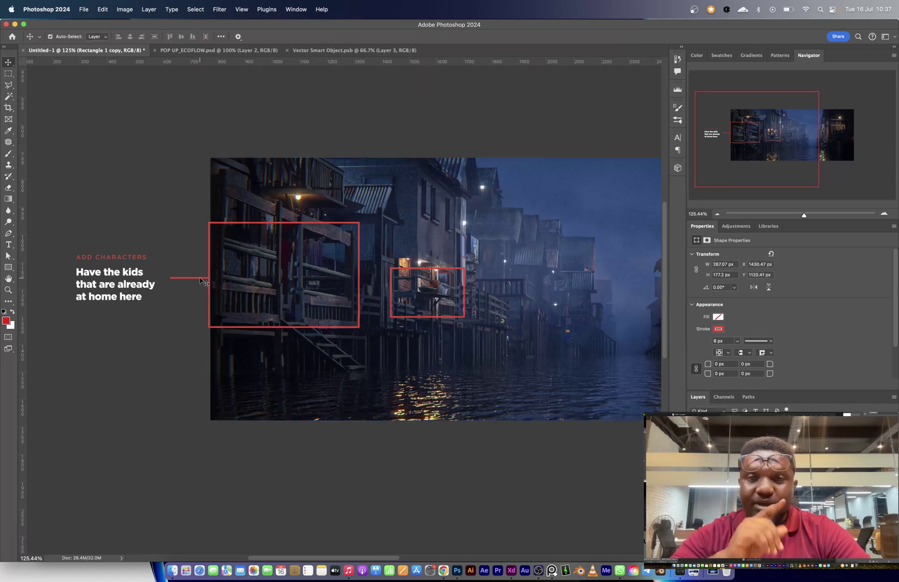
Copy the red connector line, rotate it upright and attach it above the storefront frame.
left_click_drag(203, 277, 458, 243, "alt+super")
key("super+t")
left_click_drag(474, 238, 454, 295, "shift")
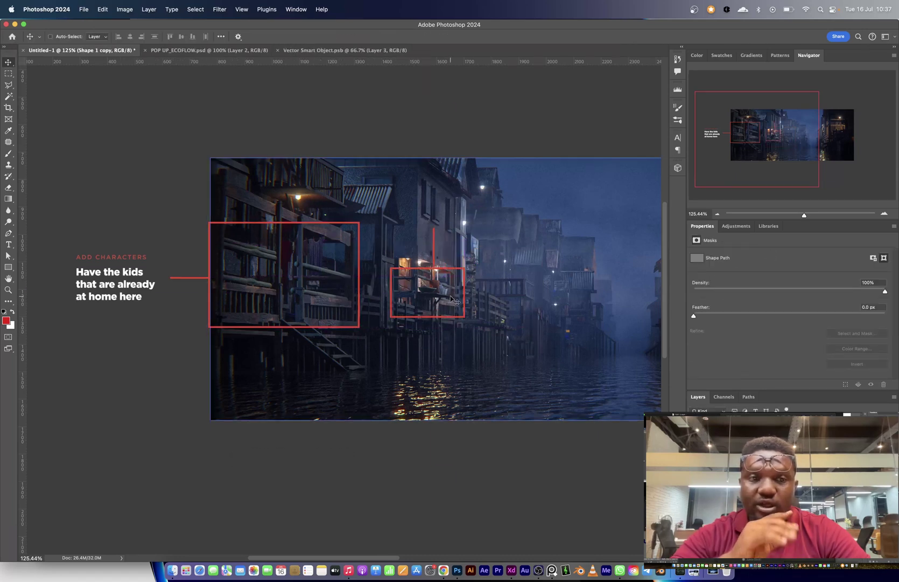
key("Return")
Copy the heading and note above the upright connector line and rewrite the copied heading as STOREFRONT.
left_click(131, 276)
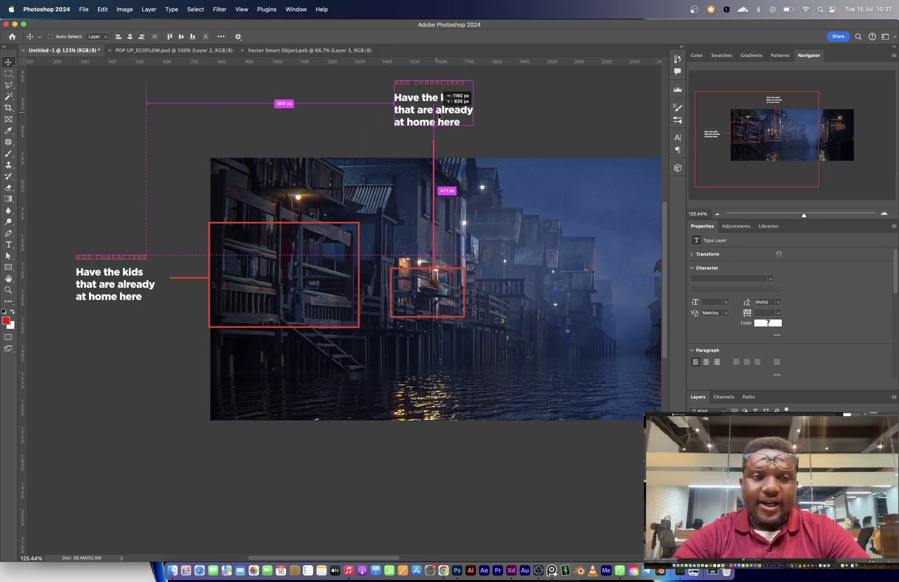
left_click_drag(438, 116, 456, 117, "alt")
left_click_drag(456, 116, 383, 187)
key("t")
left_click(373, 178)
key("super+a")
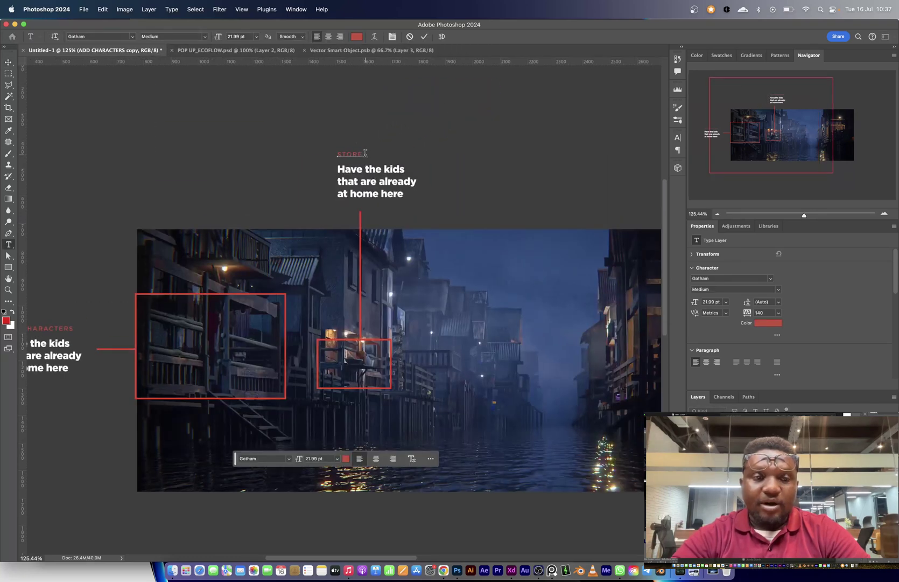
double_click(367, 169)
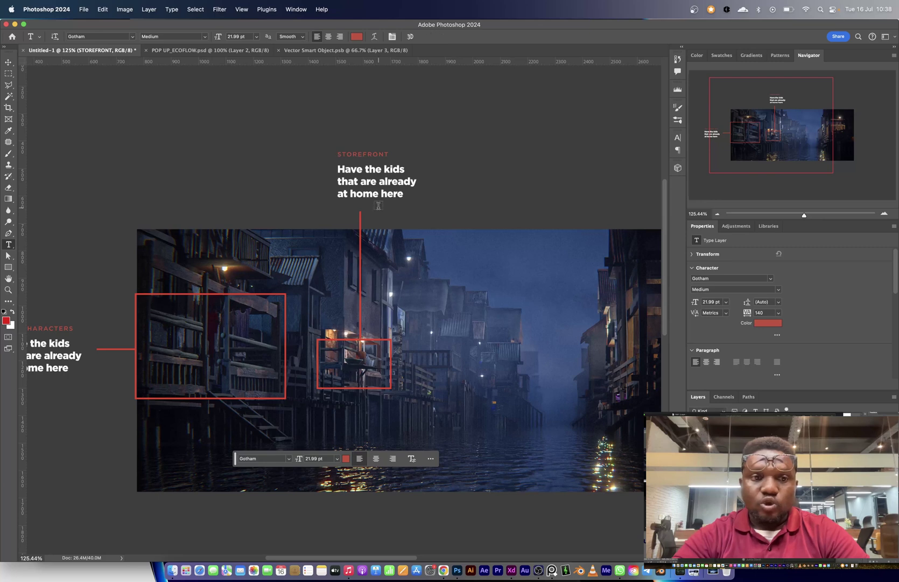
Replace the copied note with "Bowl of Raw rice, beans, groundnut oil Spices and ingredients hanging" on three lines.
double_click(374, 180)
type("Raw rice, beans")
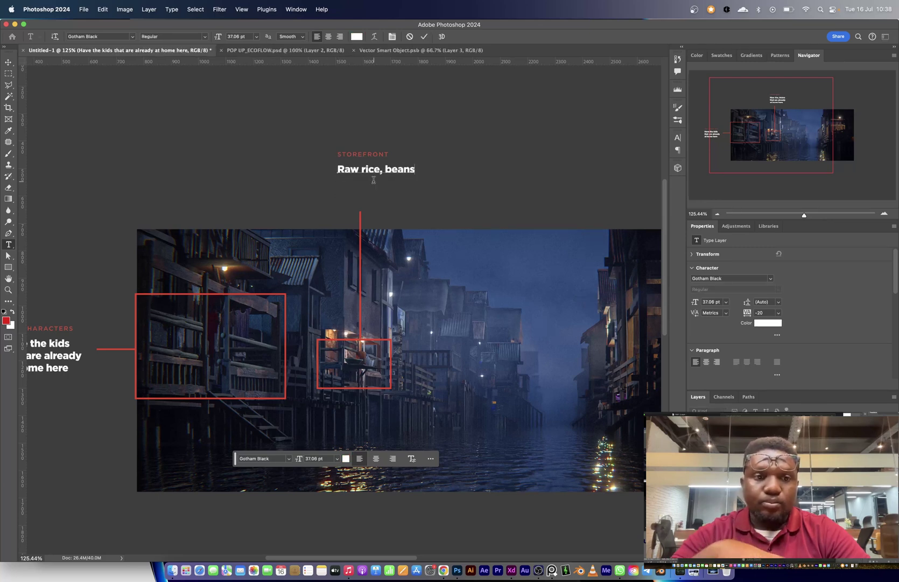
type("t")
scroll(373, 179, "up", 3, "alt")
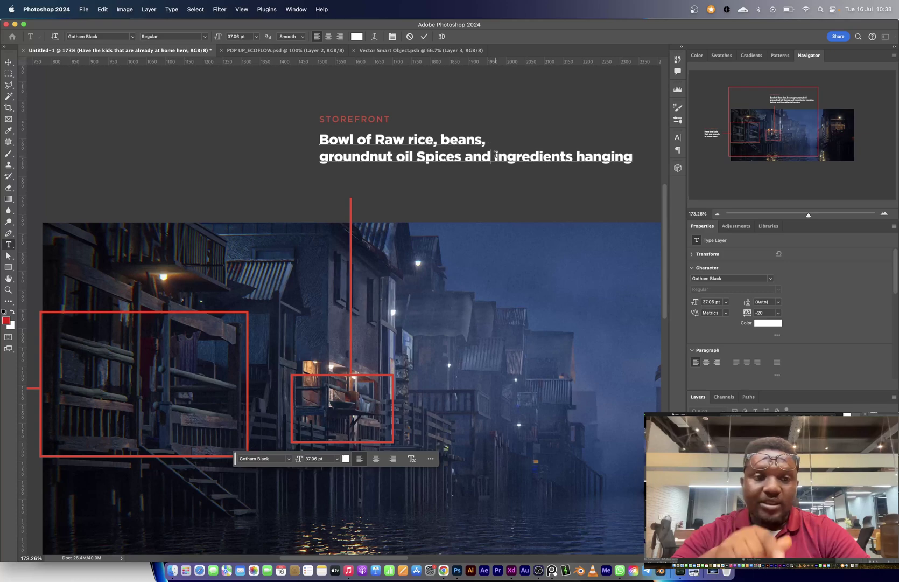
key("Return")
key("super+Return")
Duplicate the storefront frame onto the house on the far right of the scene and resize it to about 234 by 335 px.
scroll(459, 189, "down", 5, "alt")
scroll(459, 188, "down", 3)
scroll(460, 189, "right", 3)
left_click_drag(303, 294, 527, 259, "alt")
key("super+t")
key("super+plus")
key("super+plus")
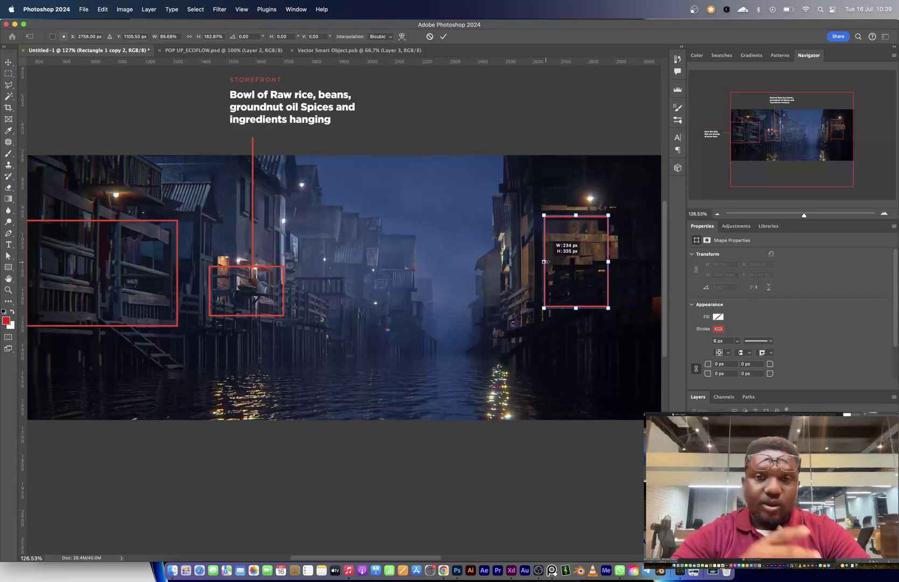
scroll(275, 99, "down", 6, "alt")
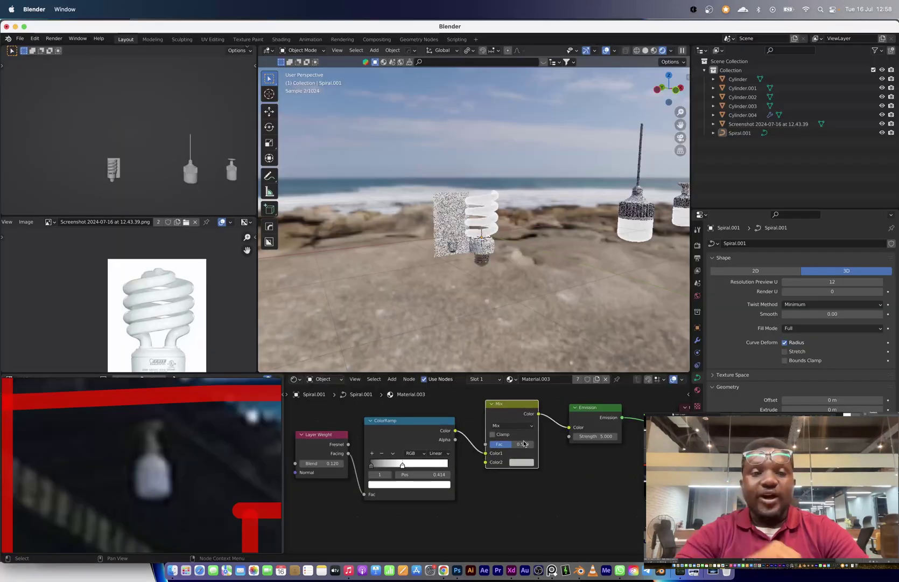
In Blender, set the bulb's mix node to Multiply at factor 1.000 with an orange second colour, and emission strength to 20.
left_click(547, 457)
left_click(584, 291)
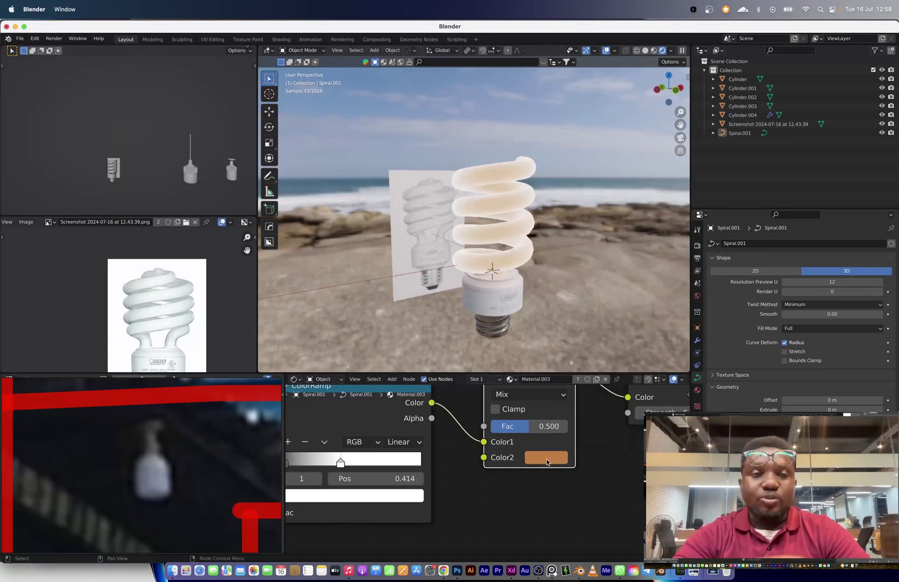
left_click_drag(508, 430, 568, 429)
middle_click_drag(462, 451, 526, 477)
left_click(602, 423)
left_click(596, 373)
scroll(566, 470, "down", 2)
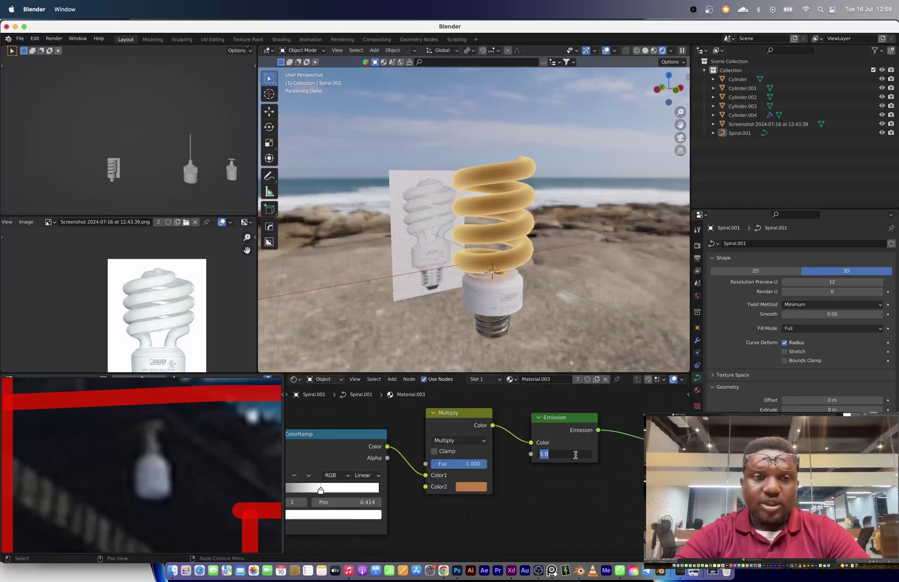
type("20")
key("Return")
Dim the world background to a strength of 0.200.
scroll(520, 263, "down", 5)
middle_click_drag(520, 263, 522, 257)
scroll(523, 257, "up", 1)
left_click(697, 295)
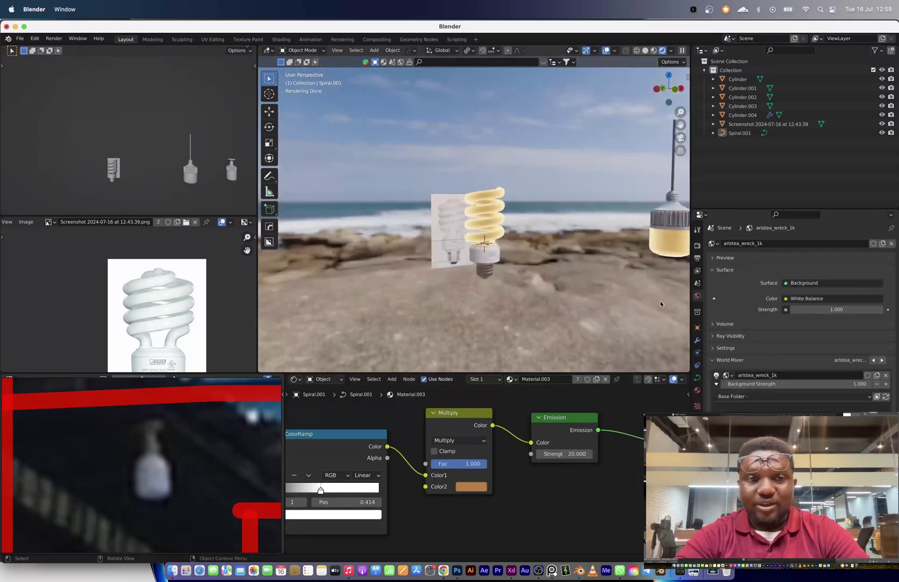
Add a ground plane, scale it by about 8.48 and lower it vertically beneath the bulbs.
key("shift+a")
left_click(602, 249)
key("s")
left_click(602, 249)
key("g")
key("z")
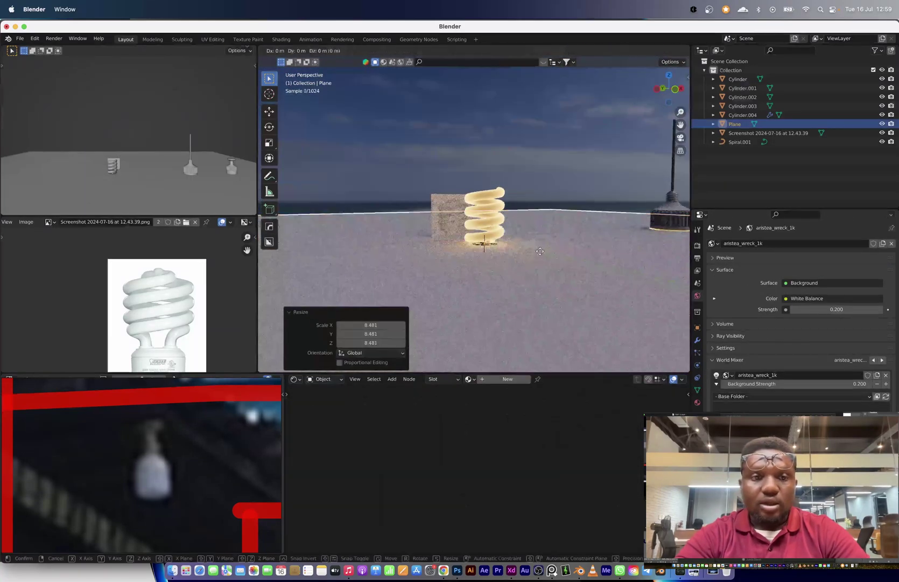
left_click(538, 205)
left_click(538, 177)
Select the spiral bulb and brighten its ColorRamp's first stop to mid grey.
left_click(489, 223)
scroll(492, 470, "up", 2)
middle_click_drag(426, 493, 593, 467)
left_click(376, 461)
left_click(406, 500)
left_click_drag(501, 355, 501, 335)
scroll(584, 323, "down", 2)
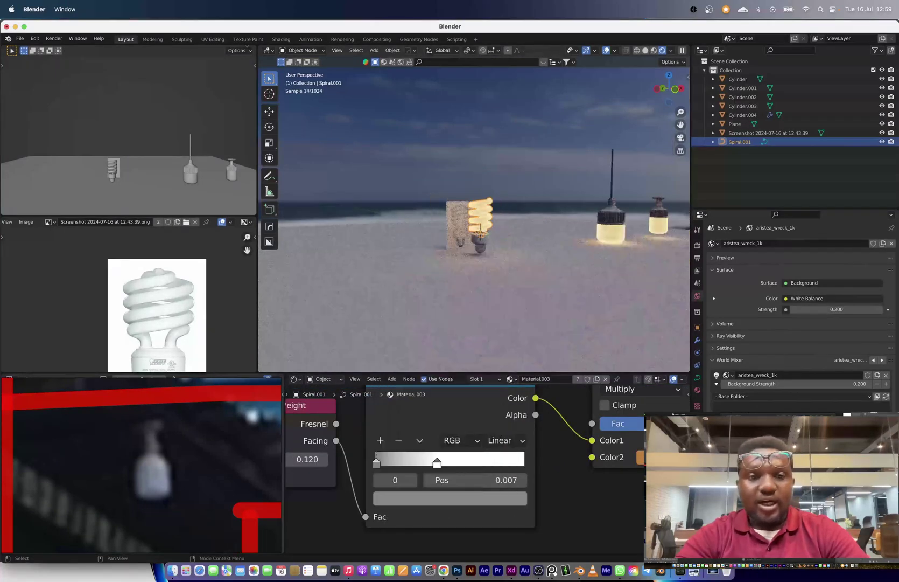
Change the Multiply node's second colour to white and set the bulb's emission strength to 5.
left_click(641, 457)
type("1")
key("Return")
mouse_move(587, 301)
middle_mouse_down()
mouse_move(578, 313)
mouse_move(596, 314)
middle_mouse_up()
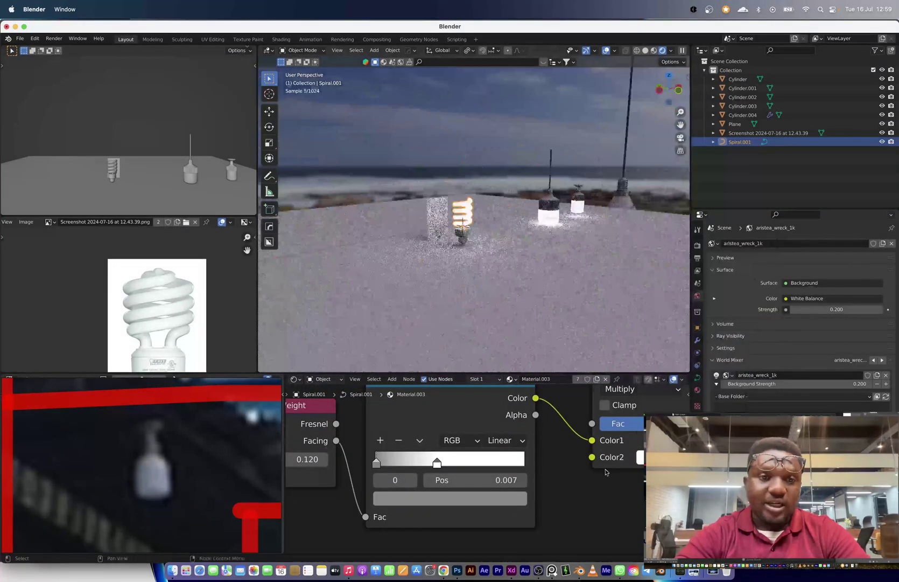
middle_click_drag(607, 471, 358, 480)
scroll(531, 428, "up", 1)
Inspect the spiral bulb up close in Material Preview shading.
scroll(504, 213, "up", 10)
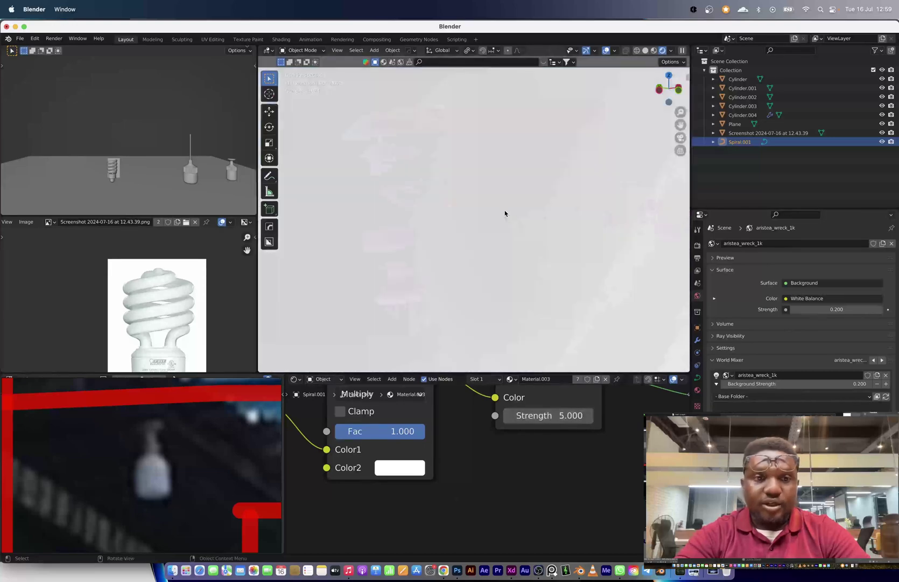
scroll(510, 226, "down", 8)
left_click(665, 51)
left_click(473, 223)
scroll(474, 223, "up", 6)
scroll(473, 223, "down", 6)
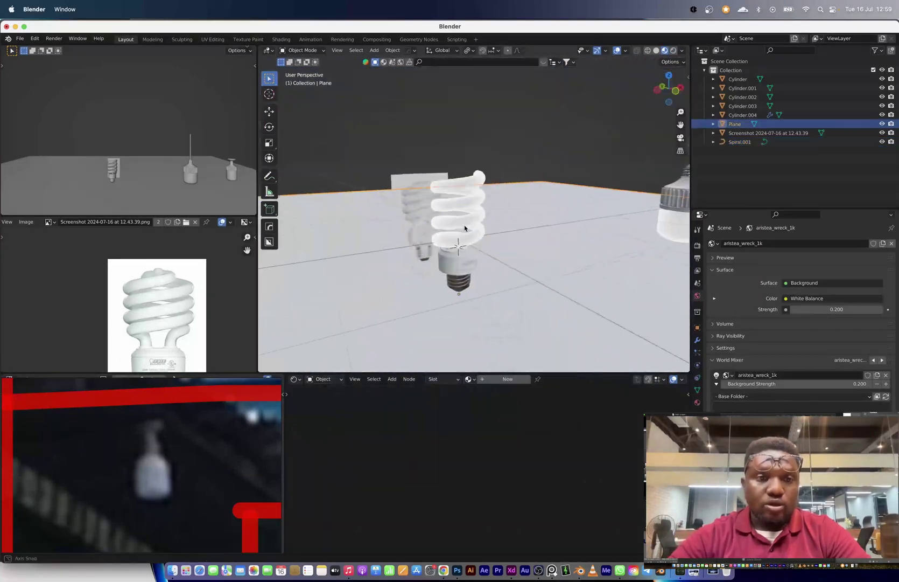
left_click(552, 569)
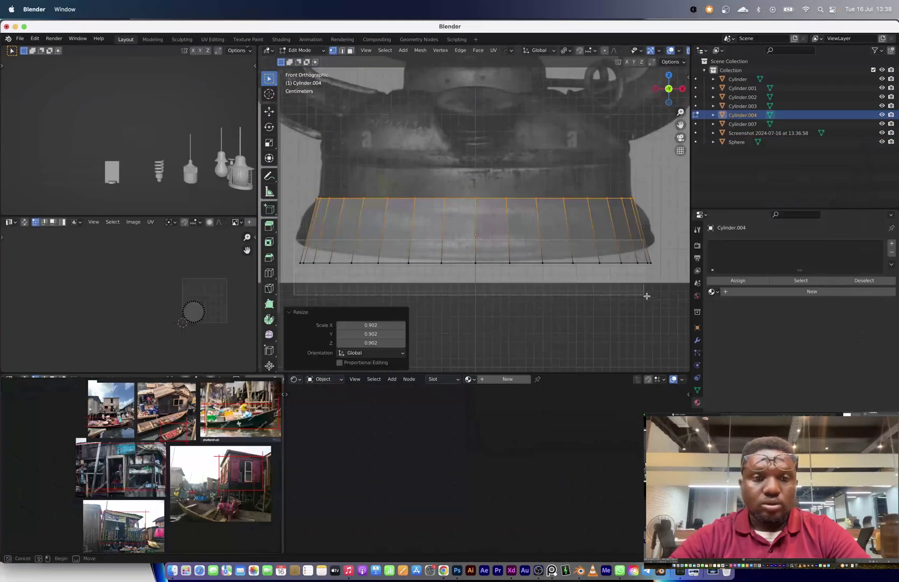
Raise the lantern base's bottom vertex ring about 0.029 m, then extrude a thin rim below it and outward.
left_click_drag(647, 296, 653, 296)
key("g")
key("z")
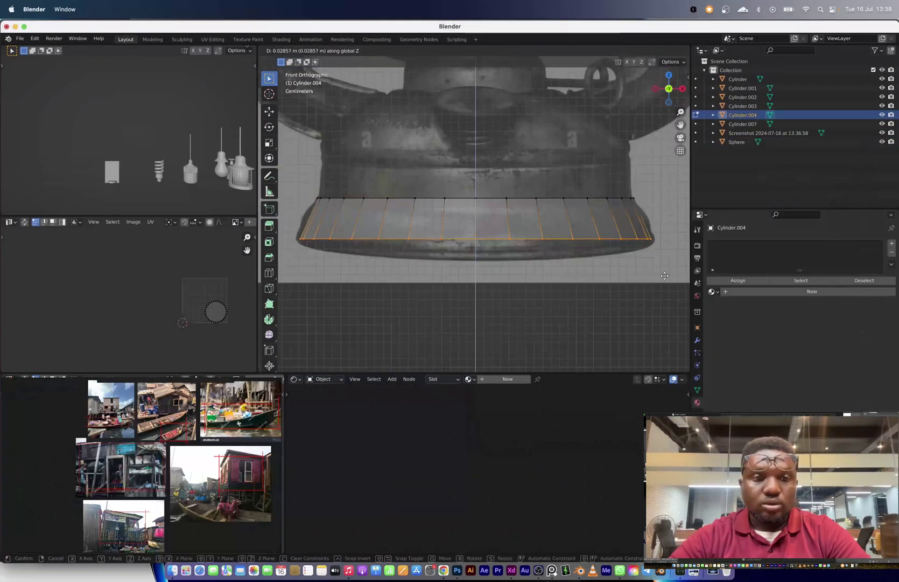
left_click(574, 267)
key("e")
left_click(492, 253)
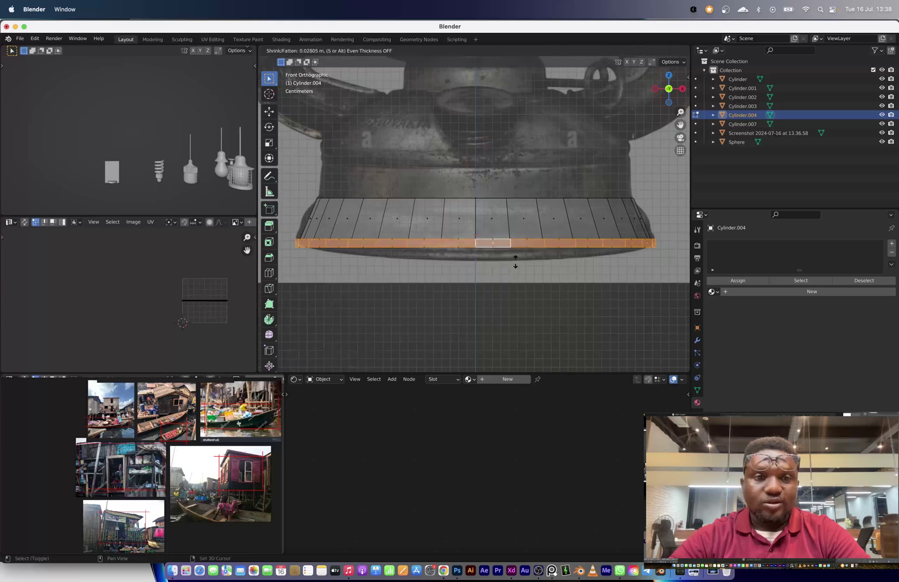
Extrude the base's top ring upward three times: about 0.036 m, a thin band, and another wall section.
left_click_drag(655, 213, 655, 214)
key("e")
left_click(651, 183)
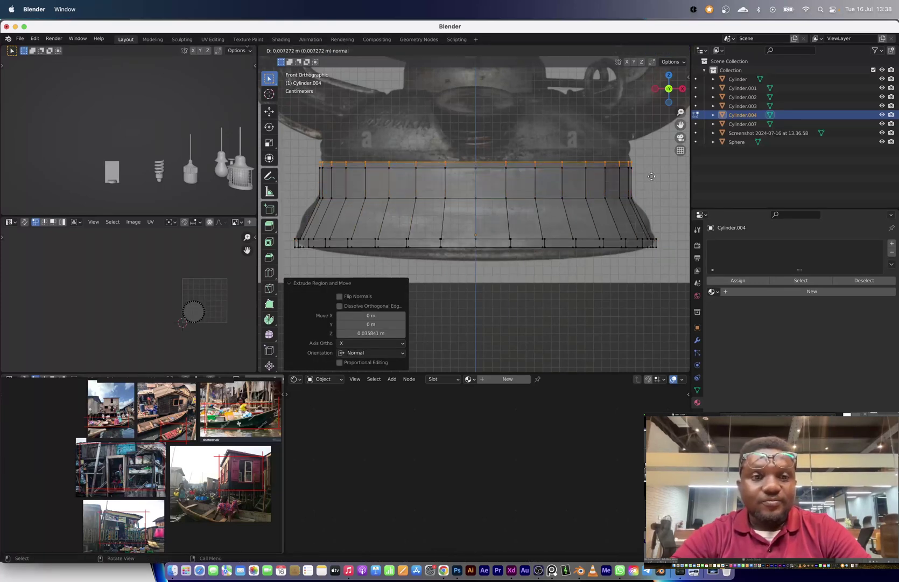
key("e")
left_click(648, 153)
Extrude the thin band's face loop inward along its normals by about 0.029 m to form a groove.
key("3")
left_click(562, 164, "alt")
key("alt+e")
left_click(591, 211)
left_click(611, 222)
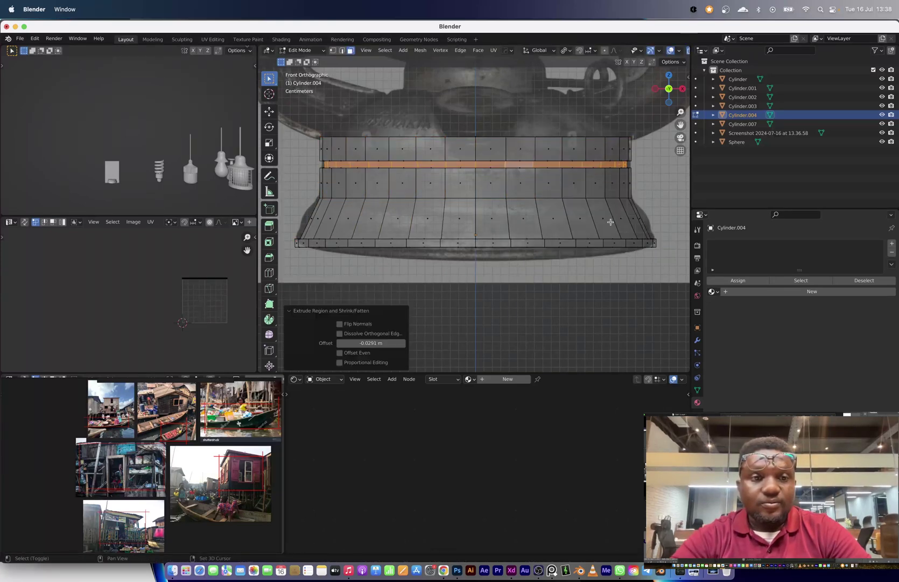
Raise the base's top edge loop and scale it inward to follow the sloped shoulder in the lantern reference.
left_click(434, 139, "alt")
left_click(651, 193)
scroll(545, 226, "down", 2)
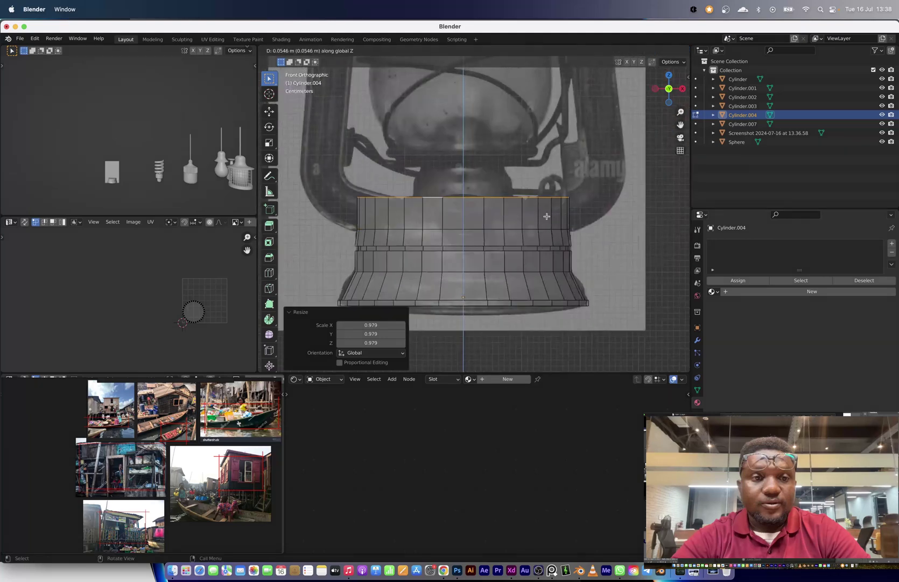
left_click(547, 216)
key("s")
left_click(504, 219)
key("g")
key("z")
left_click(502, 225)
Return to Object Mode with X-ray off and move the lantern reference image back along Y behind the base.
key("Tab")
key("alt+z")
middle_click_drag(502, 225, 542, 252)
left_click(438, 181)
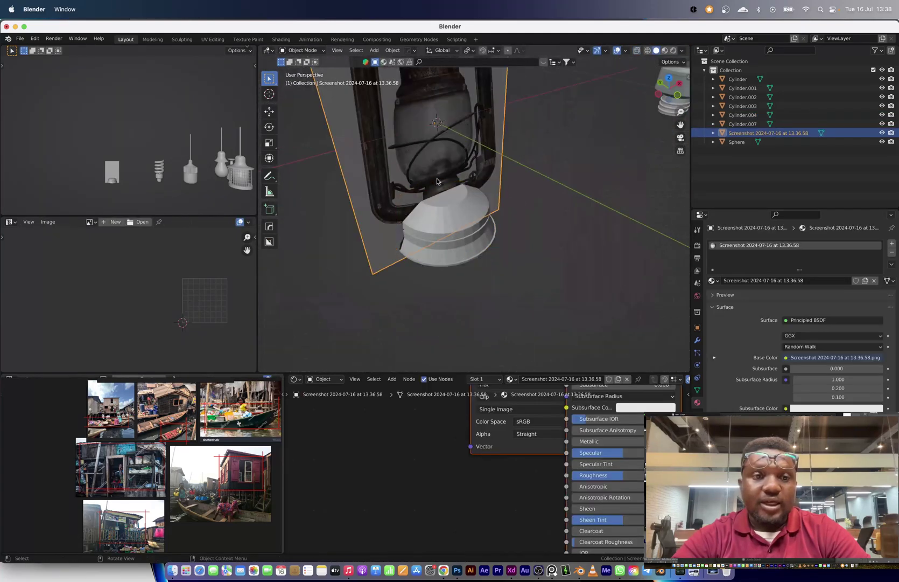
key("g")
key("y")
left_click(355, 136)
Shade the lantern base smooth and enable Auto Smooth at 30°.
left_click(444, 215)
right_click(439, 215)
left_click(439, 215)
left_click(698, 389)
left_click(785, 382)
In front view, add a cylinder to the lantern base mesh and scale it down to the burner's width.
left_click(675, 96)
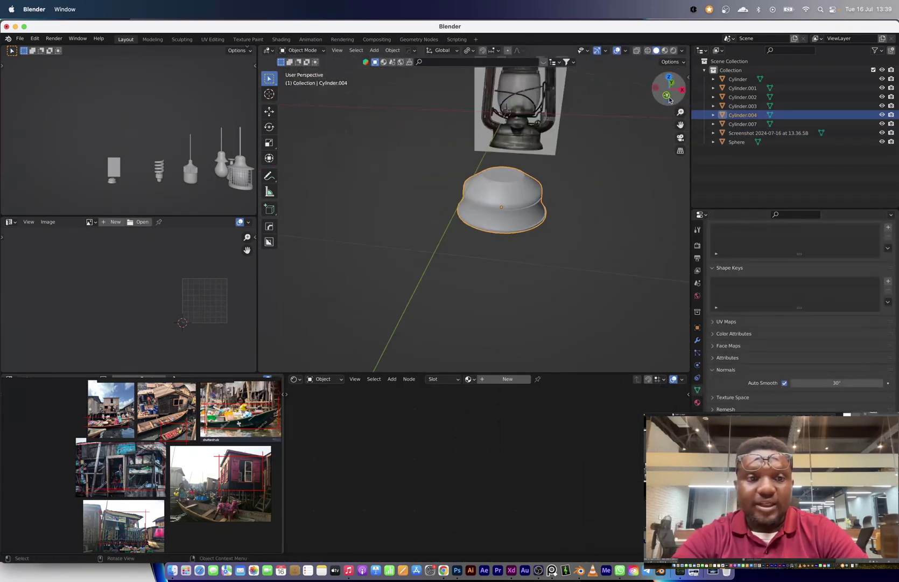
scroll(508, 226, "up", 8)
key("Tab")
key("shift+a")
left_click(485, 347)
key("s")
left_click(536, 275)
key("s")
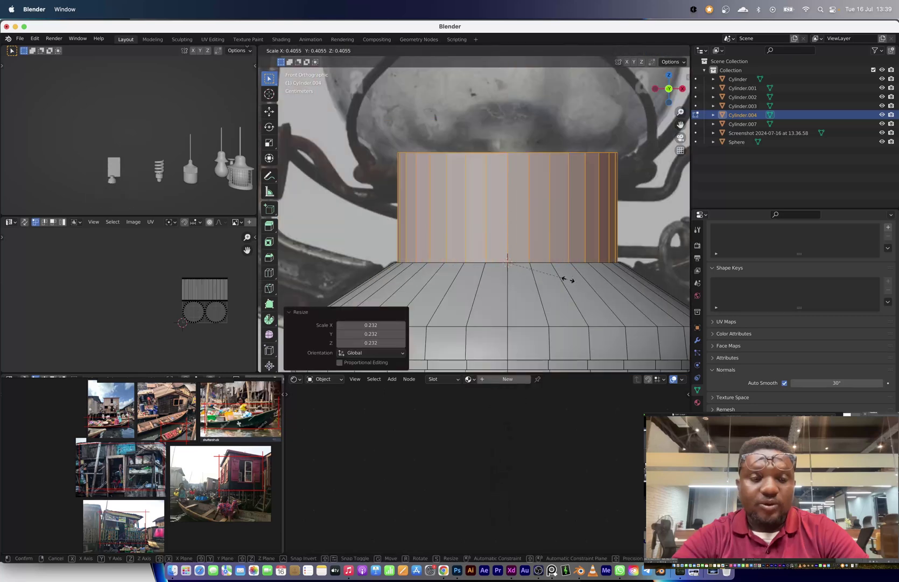
left_click(560, 275)
Flatten the burner cylinder to 0.712 along Z and move it vertically onto the base.
key("s")
key("z")
left_click(568, 311)
key("g")
key("z")
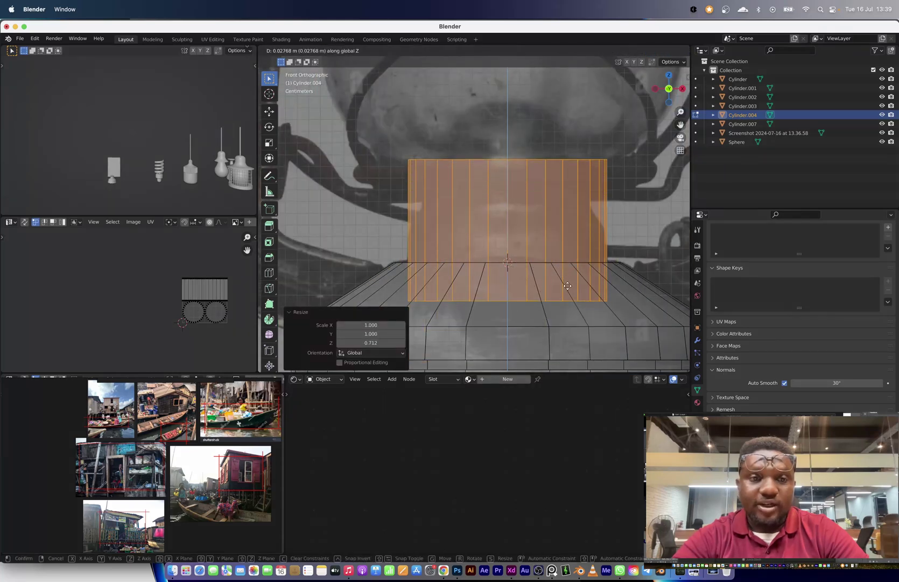
left_click(564, 281)
Add a loop cut to the burner cylinder, taper its top loop inward and extrude it up about 0.049 m.
key("ctrl+r")
double_click(564, 242)
left_click(564, 161, "alt")
key("s")
left_click(599, 190)
key("g")
key("z")
left_click(600, 193)
key("e")
key("z")
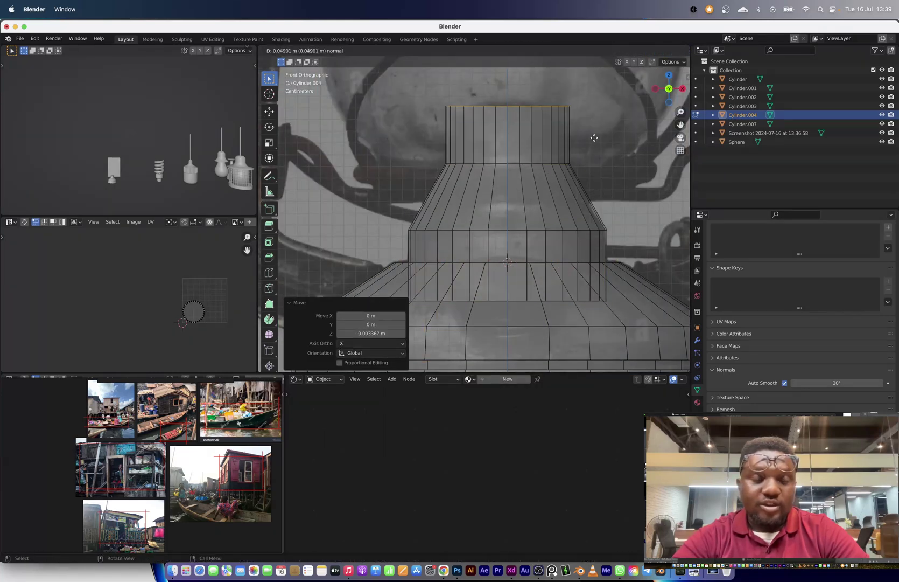
left_click(594, 135)
Apply the lantern's transform and bevel the burner's top edge into a rounded cap.
key("Tab")
key("ctrl+a")
left_click(585, 76)
key("Tab")
key("ctrl+b")
left_click(584, 202)
key("Tab")
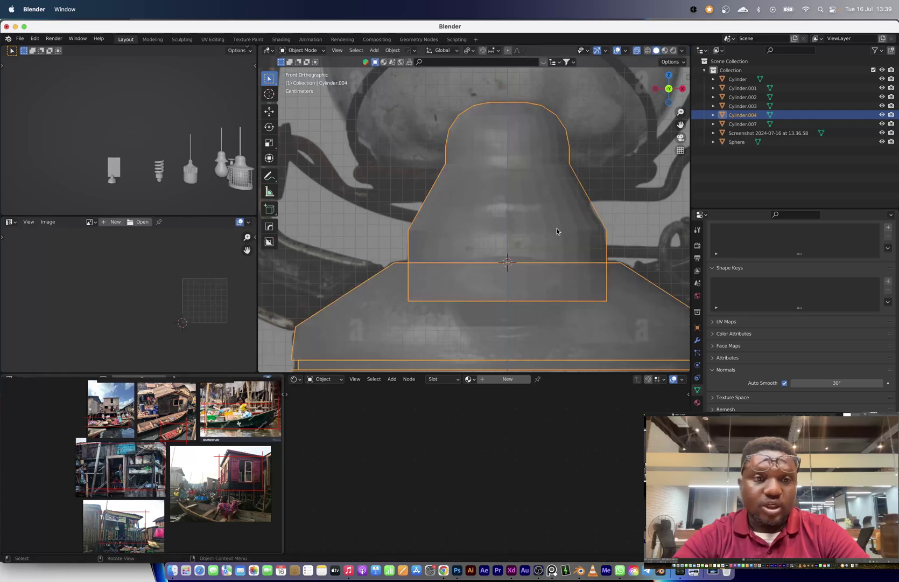
middle_click_drag(558, 231, 506, 272)
key("KP_1")
scroll(502, 275, "down", 3)
key("Tab")
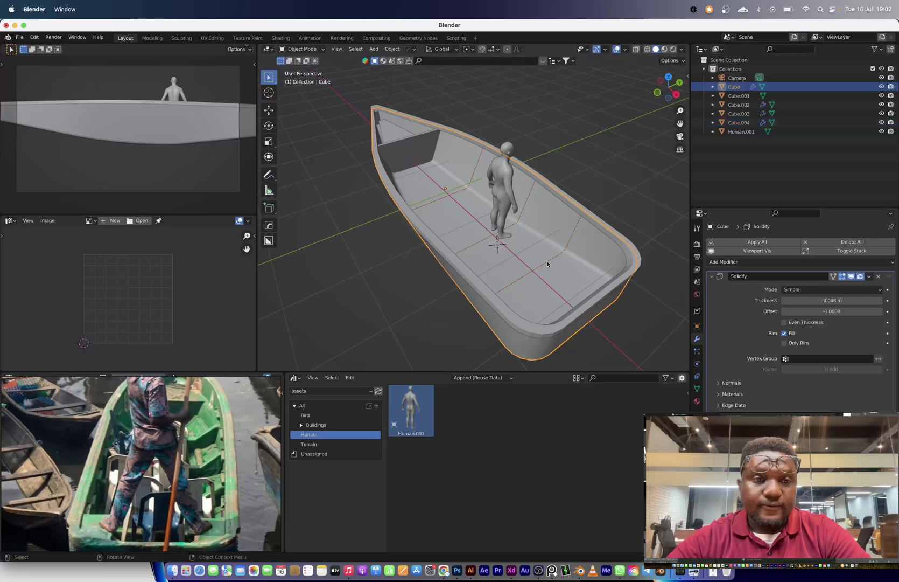
Bevel the cross edge loops inside the boat hull into narrow rib bands.
key("Tab")
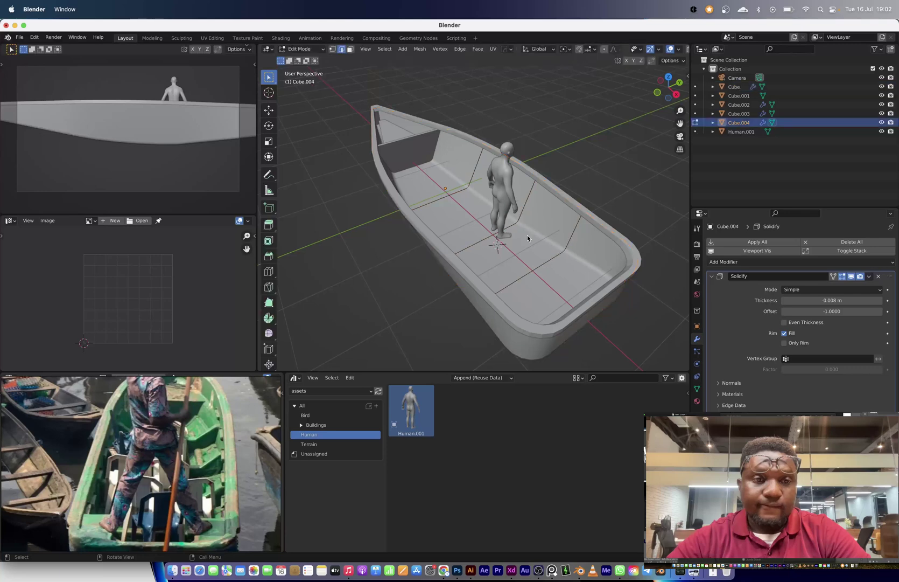
key("1")
key("alt+z")
middle_click_drag(527, 235, 496, 160)
scroll(496, 160, "up", 2)
middle_click_drag(542, 272, 621, 312)
key("a")
key("e")
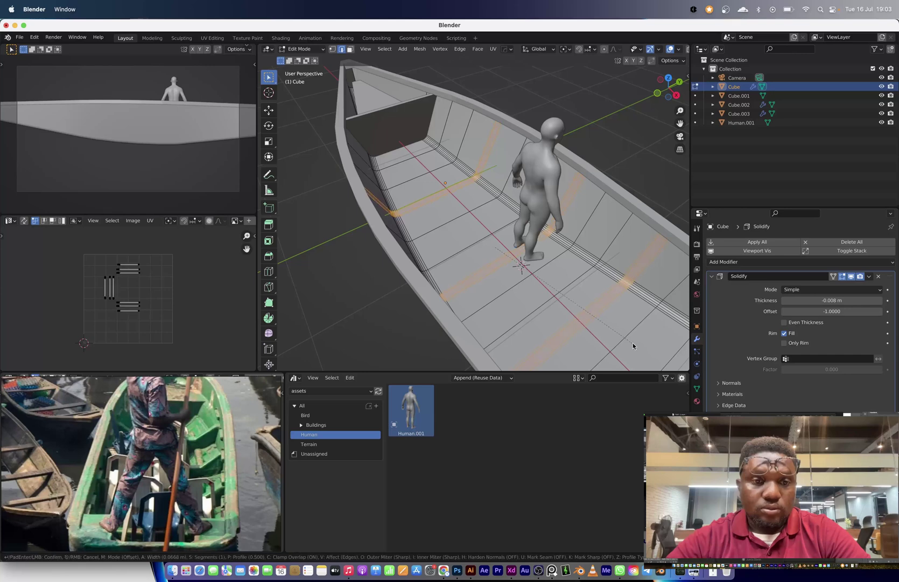
left_click(633, 346)
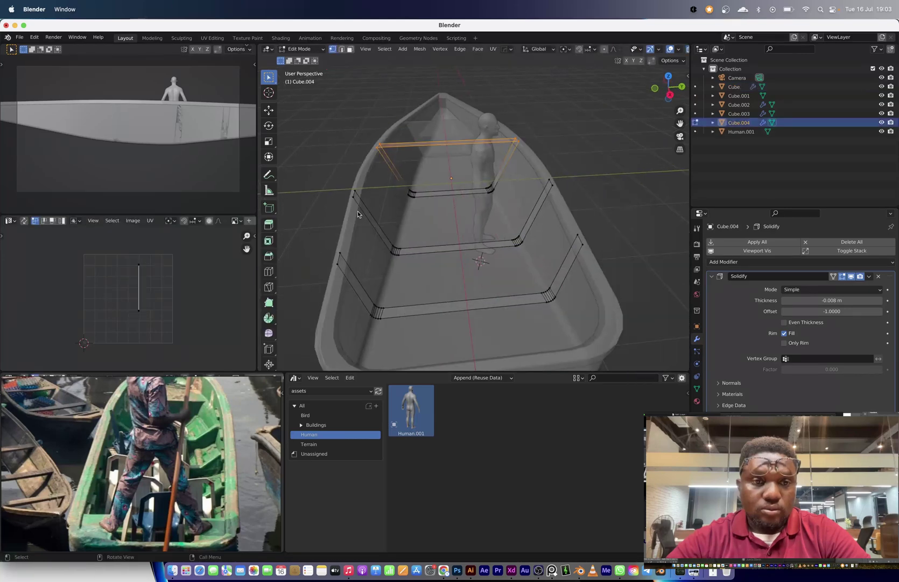
Select the edge loops of the cross ribs and fill them into bulkhead panels across the boat.
key("2")
left_click(368, 263, "alt")
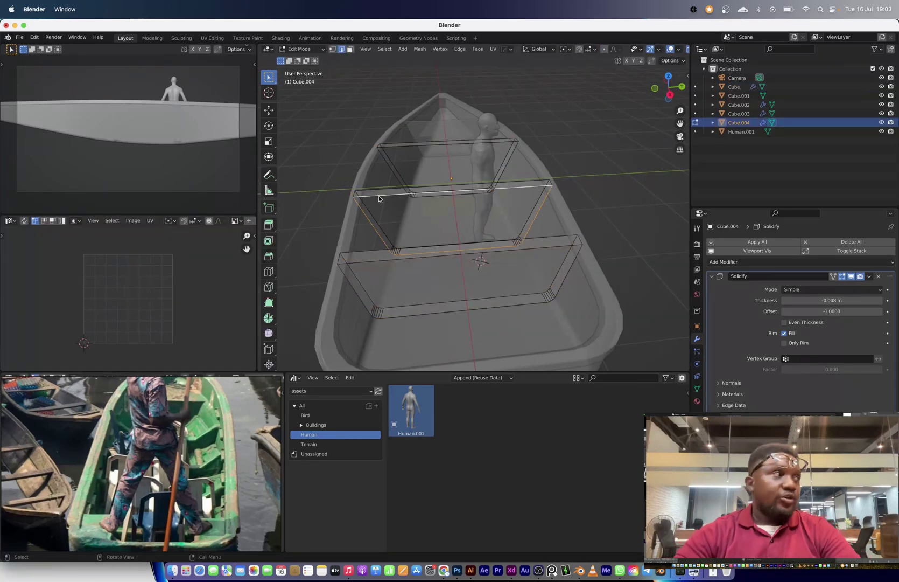
left_click(410, 149, "alt")
middle_click_drag(411, 149, 475, 187)
Add a loop cut to the bulkheads, bevel it and move the middle edges about 0.41 m along Z.
key("ctrl+r")
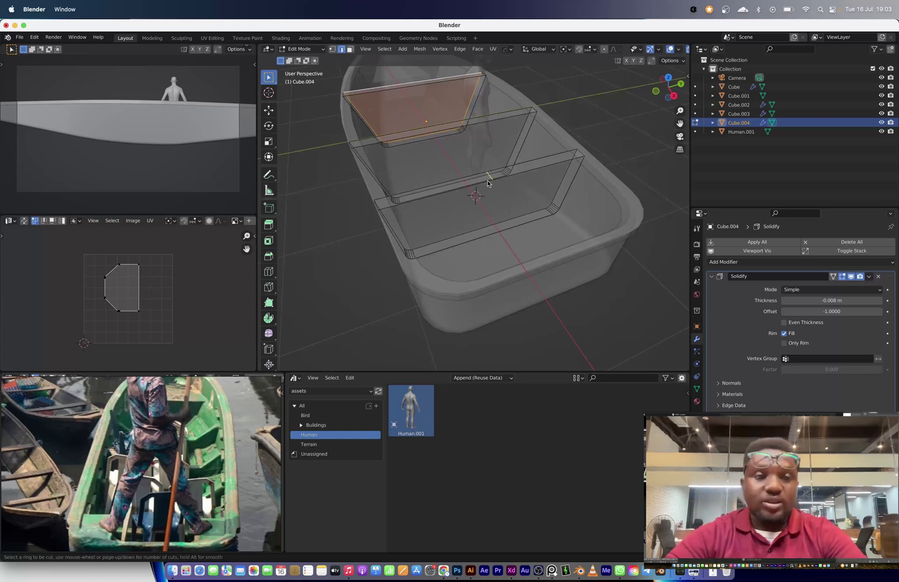
left_click(487, 182)
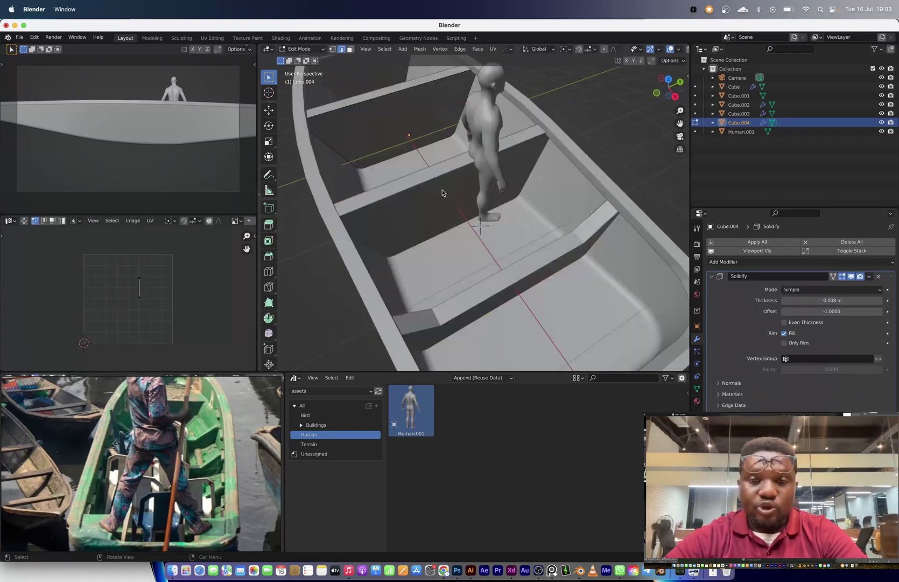
key("ctrl+b")
key("g")
key("z")
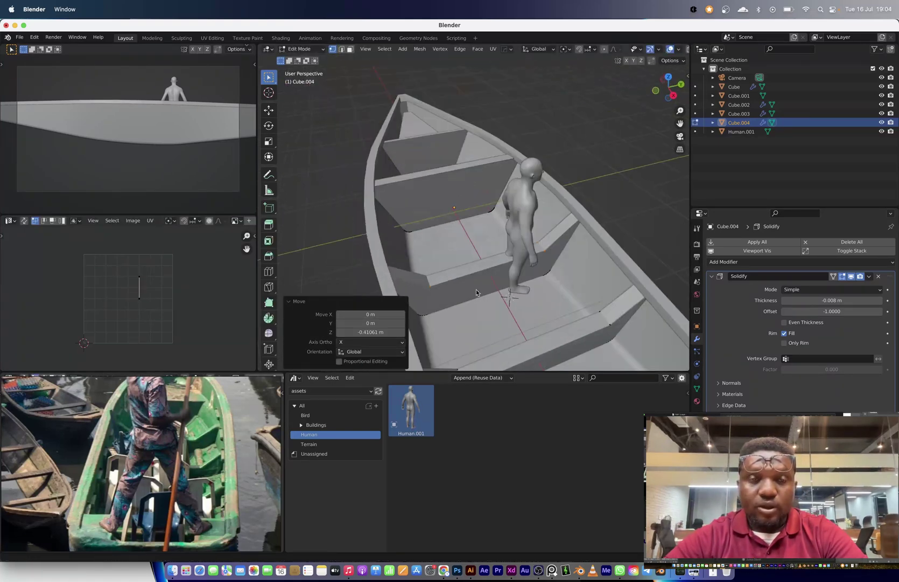
key("Tab")
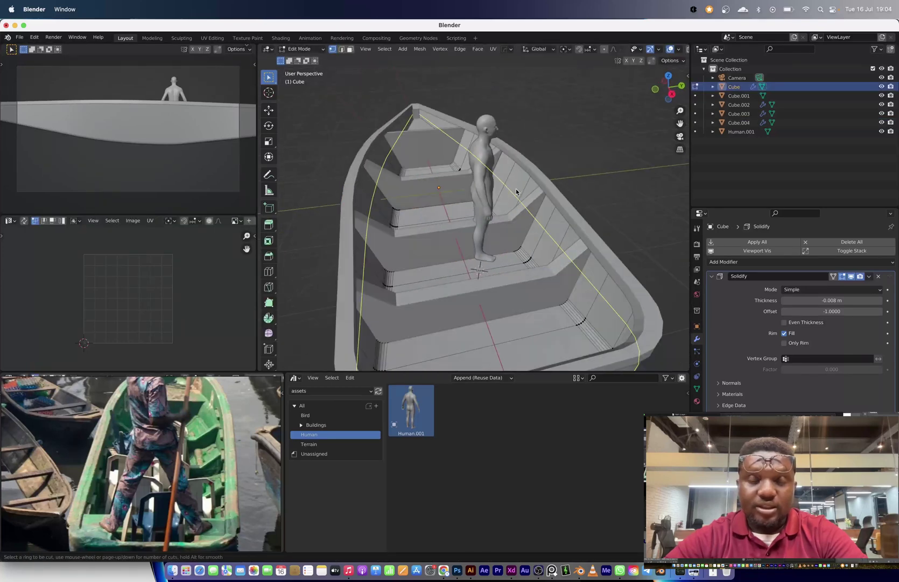
Extrude the small inner side-wall faces of the hull into blocks and select similar faces by area.
key("Tab")
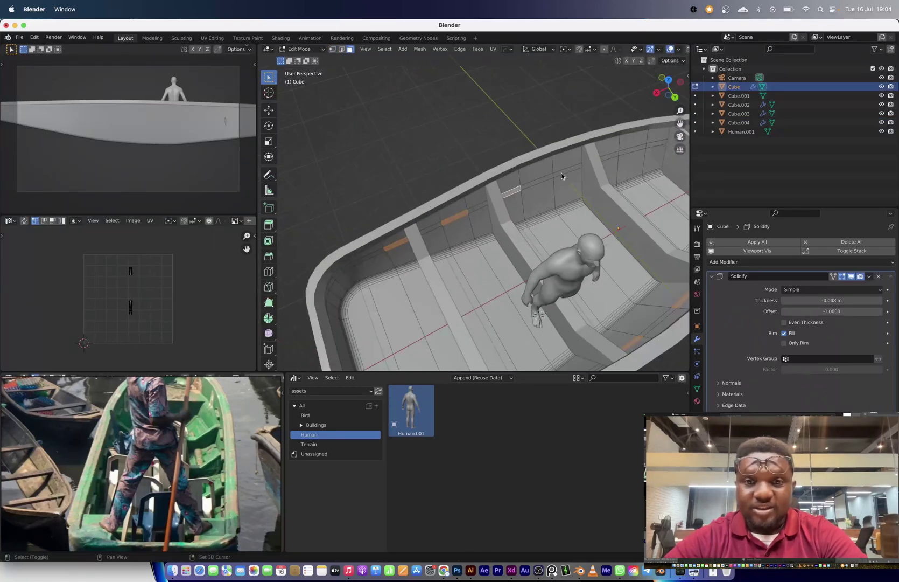
key("alt+e")
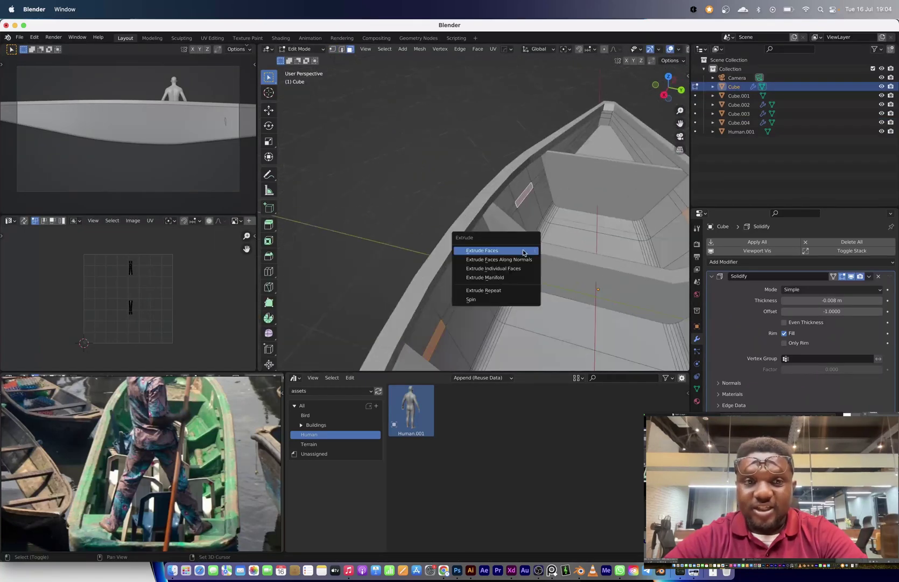
left_click(520, 259)
left_click(520, 269)
key("shift+g")
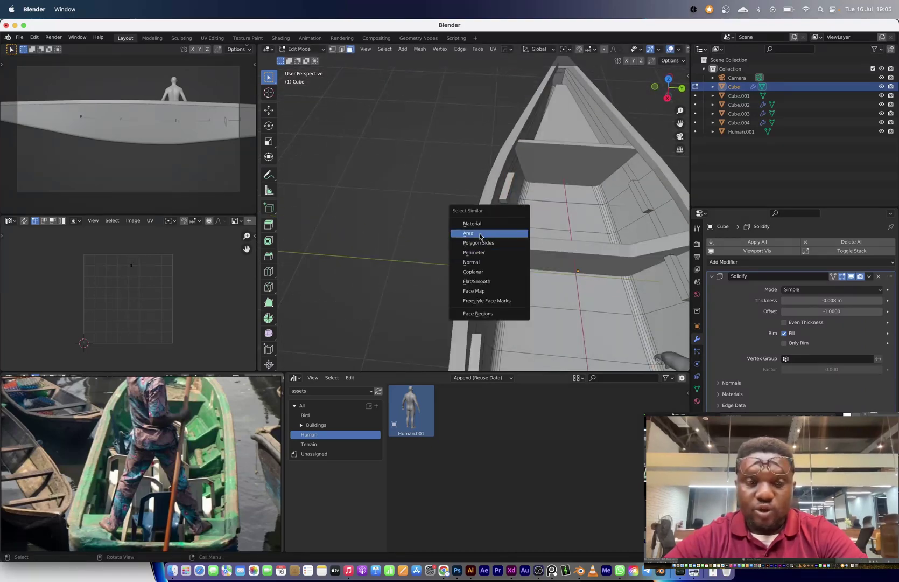
left_click(479, 233)
middle_click_drag(480, 235, 535, 230)
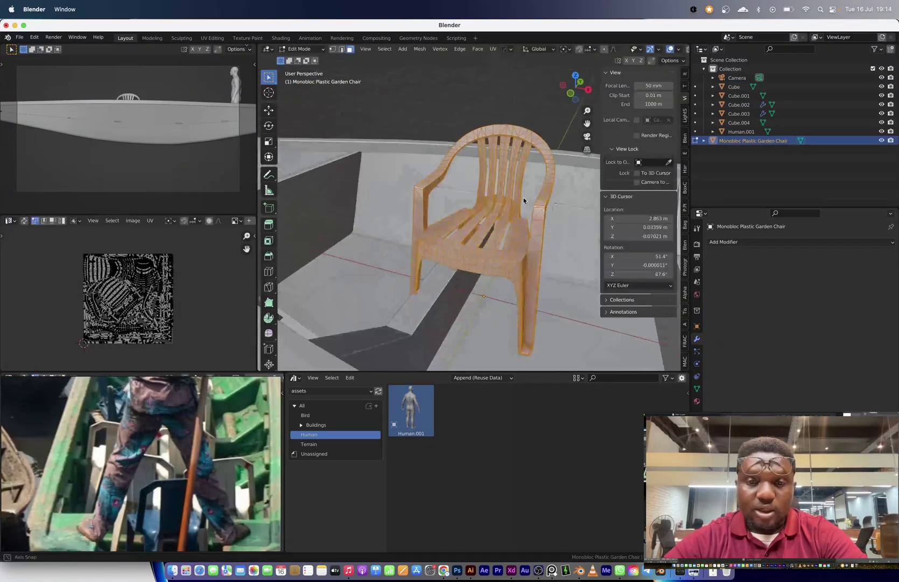
Remove the front corner section of one armrest on the plastic garden chair.
middle_click_drag(524, 197, 482, 158)
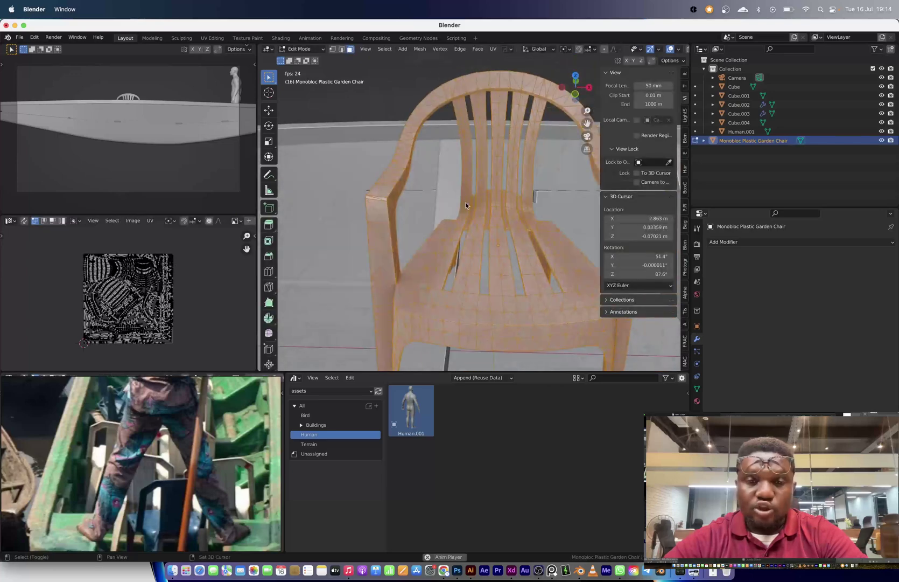
right_click(466, 205)
left_click(582, 210)
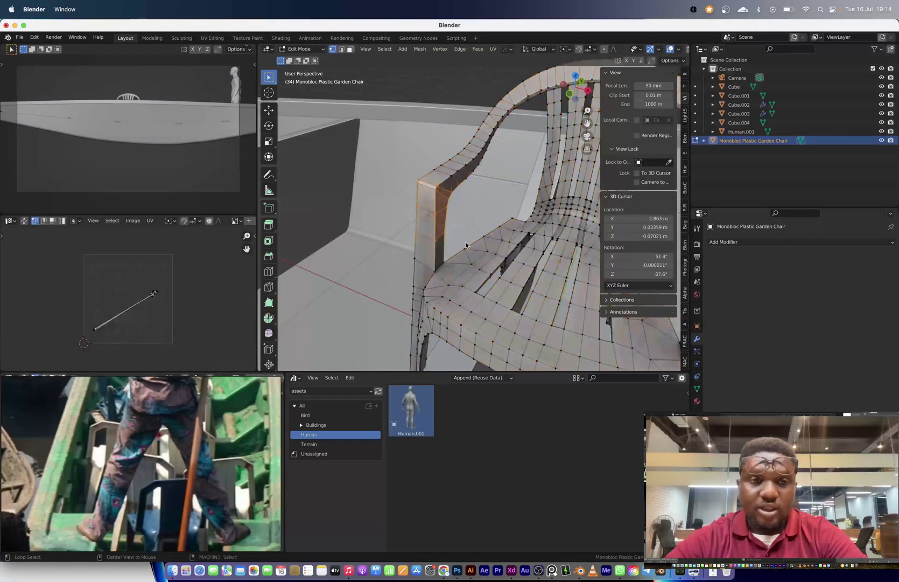
key("alt+z")
left_click_drag(410, 157, 458, 232)
middle_click_drag(468, 218, 476, 246)
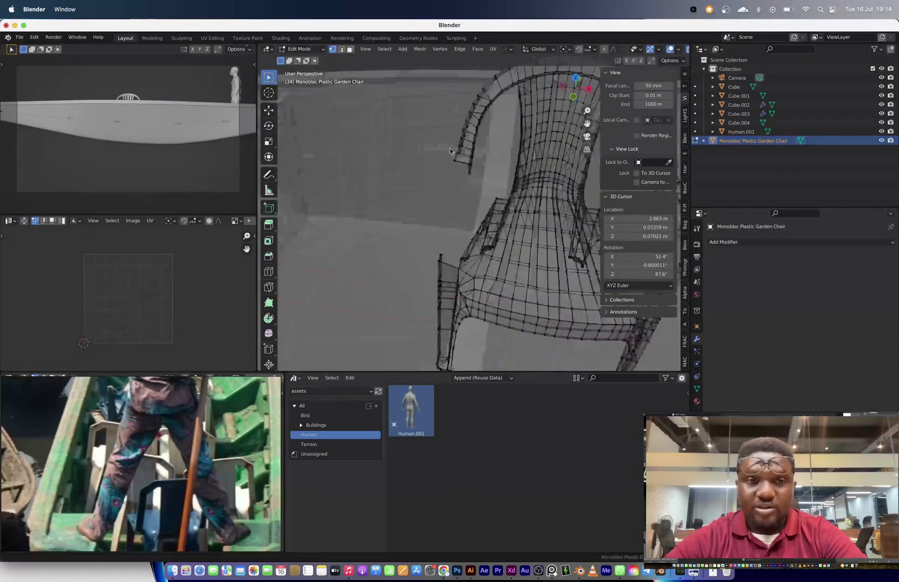
Fill the open top of the chair's broken armrest post with a new face.
key("alt+z")
scroll(409, 246, "up", 4)
scroll(411, 248, "down", 8)
middle_click_drag(410, 249, 496, 254)
scroll(430, 231, "up", 6)
key("2")
left_click(496, 254, "shift")
key("f")
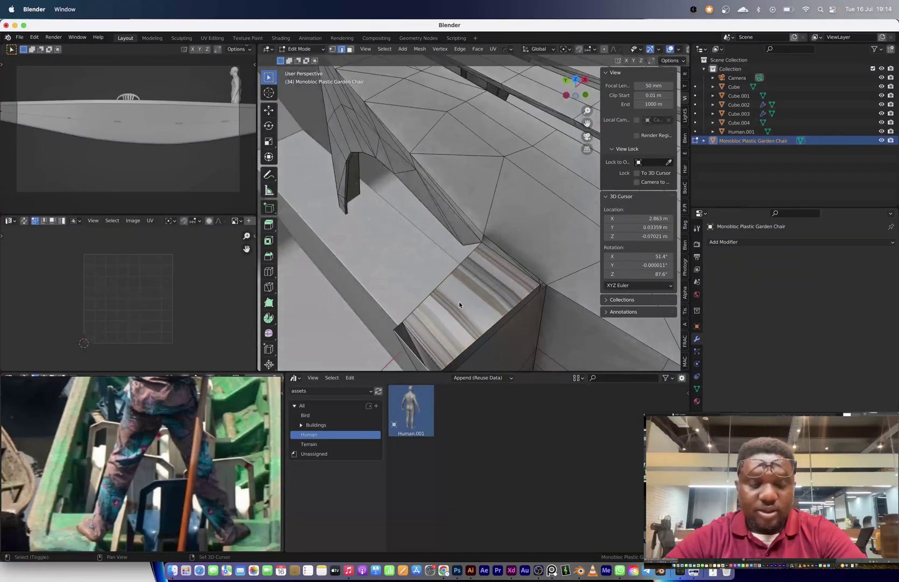
Move the broken post's top vertices along Z to shape the break.
key("1")
middle_click_drag(459, 300, 363, 258)
key("g")
key("z")
left_click(476, 213)
Delete the vertices at the loose end of the chair's broken armrest.
key("1")
scroll(425, 246, "down", 6)
key("Tab")
key("Tab")
key("alt+z")
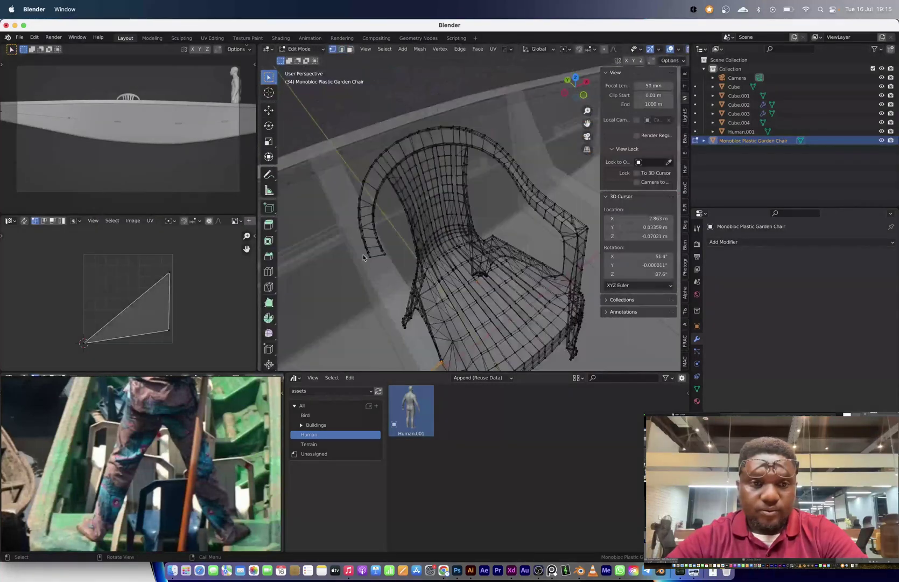
left_click_drag(363, 253, 395, 264)
key("x")
left_click(395, 264)
middle_click_drag(395, 263, 500, 248)
key("x")
left_click(464, 240)
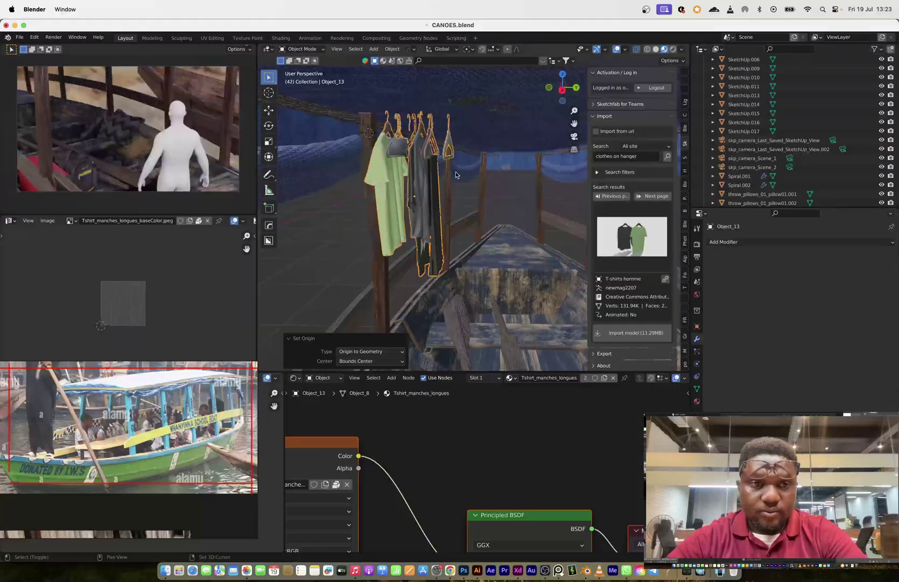
Add a cube at the hanging clothes and scale it along Y into a long beam between the canopy posts.
key("shift+a")
left_click(495, 214)
key("s")
left_click(418, 199)
key("s")
key("y")
left_click(526, 197)
key("KP_3")
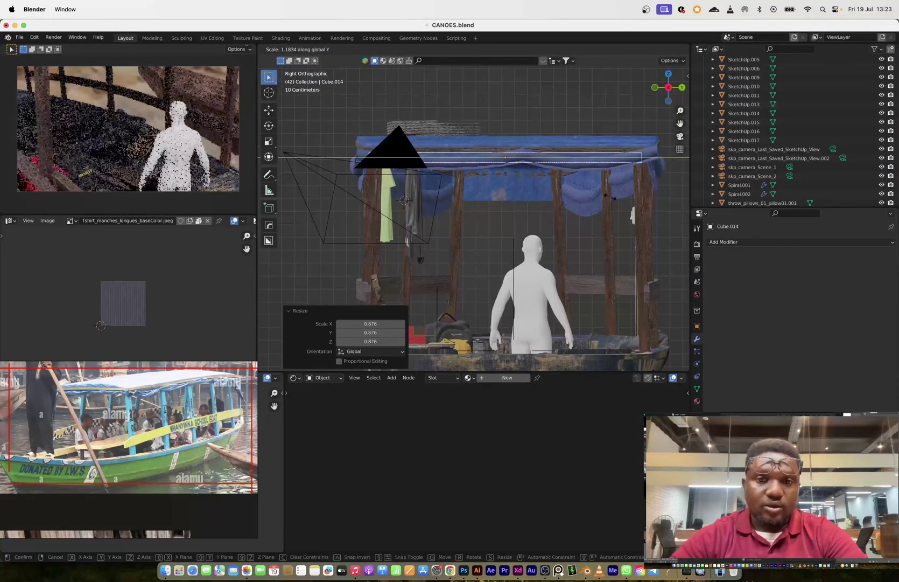
Link the wooden post's material to the new beam and unwrap it with Smart UV Project at a 66° angle limit.
left_click(637, 193, "shift")
key("ctrl+l")
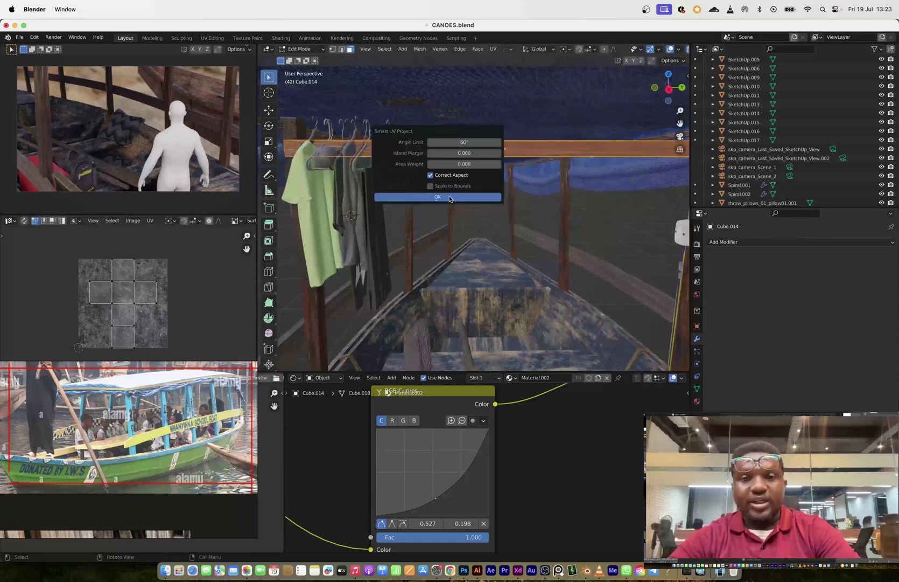
left_click(439, 197)
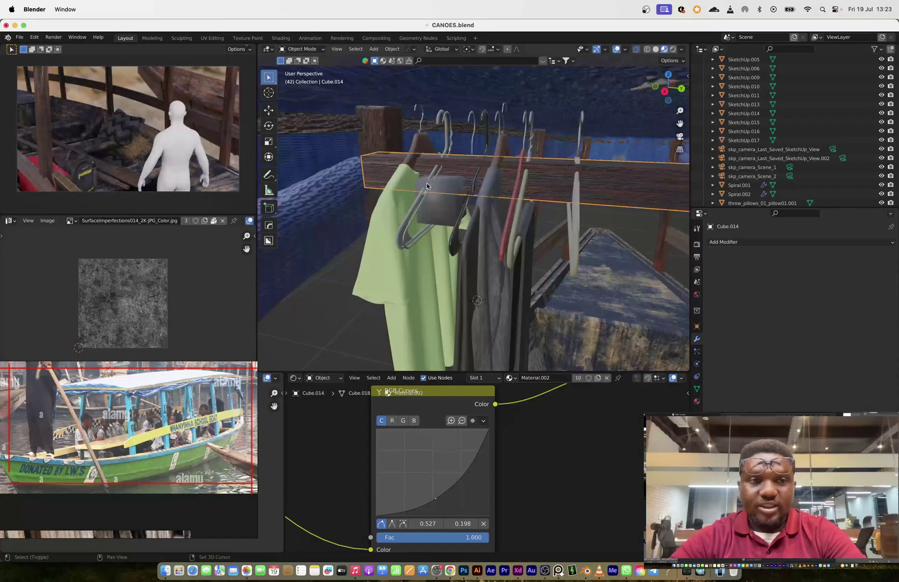
Adjust the beam and the hanging clothes along X so the hangers line up over the beam.
key("g")
key("x")
left_click(414, 216)
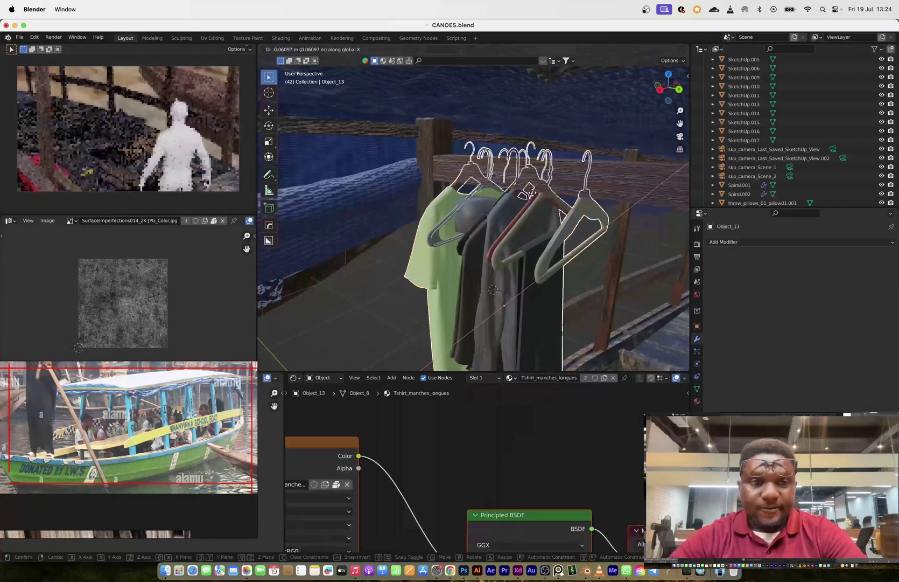
left_click(512, 200)
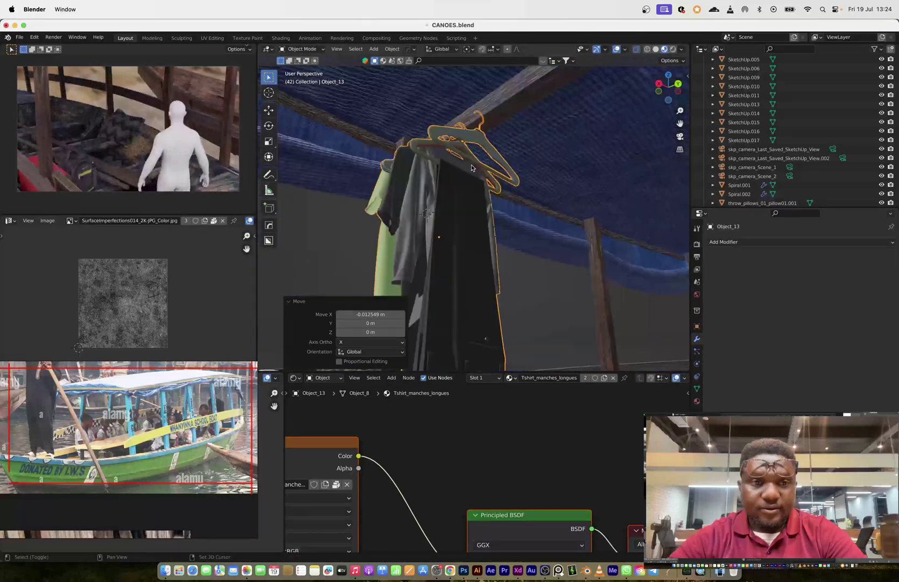
Add a Decimate modifier to the hanging clothes and apply it.
left_click(723, 242)
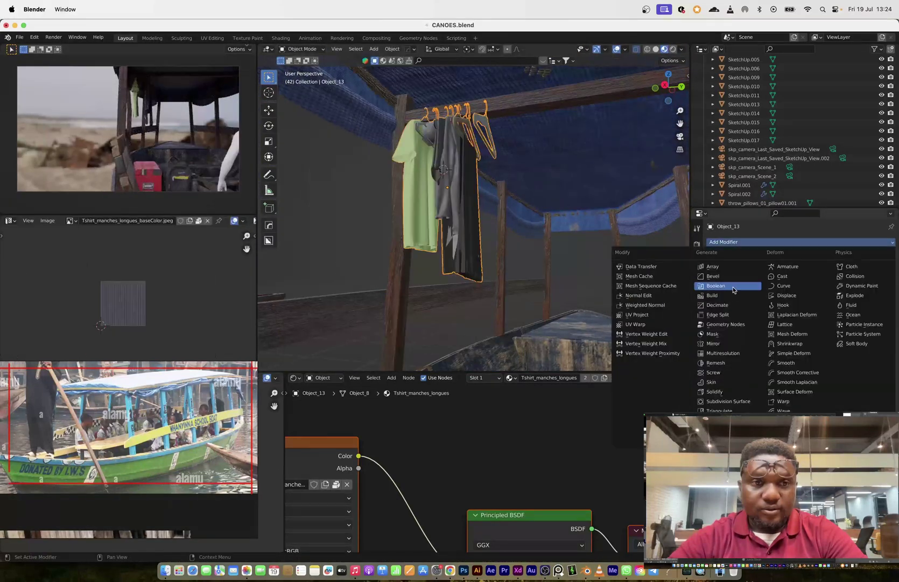
left_click(717, 304)
left_click(808, 302)
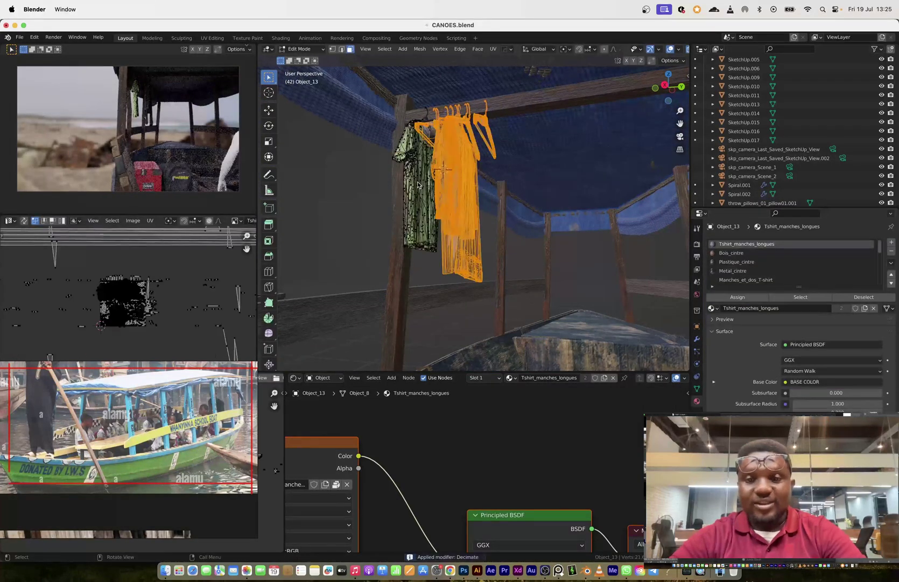